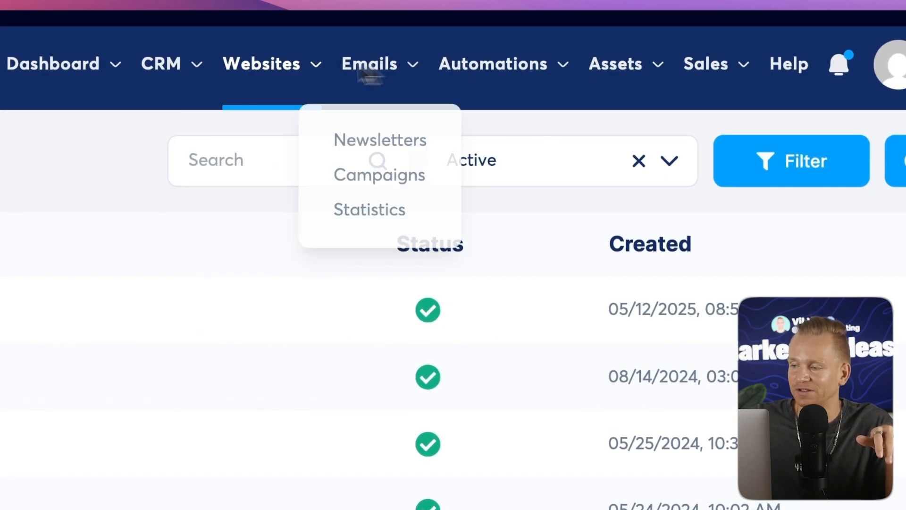
# Create a new funnel named "digital product" with the Sell funnel goal.
pyautogui.moveTo(574, 115)
pyautogui.moveTo(264, 81)
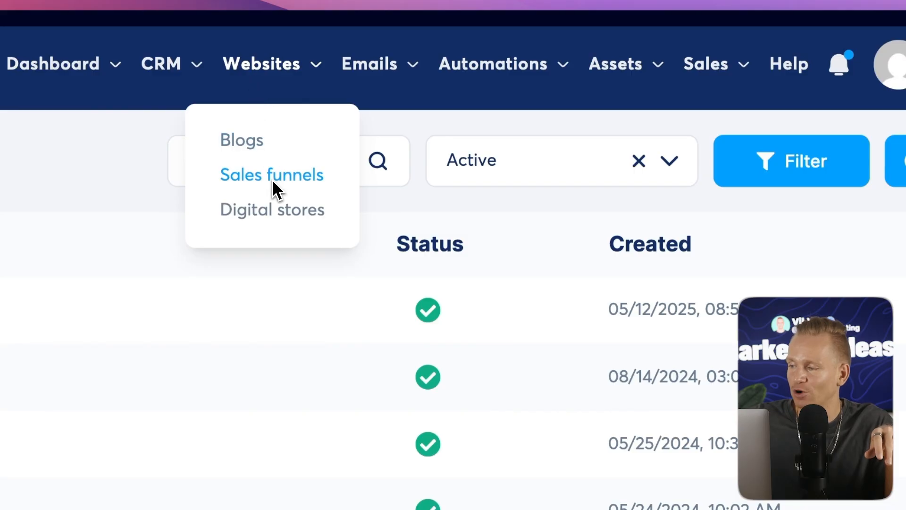
pyautogui.click(735, 165)
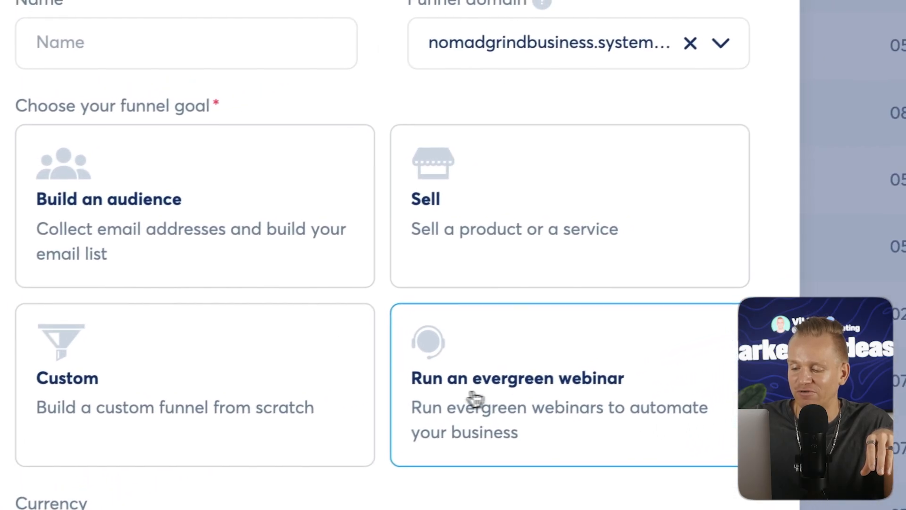
pyautogui.click(314, 77)
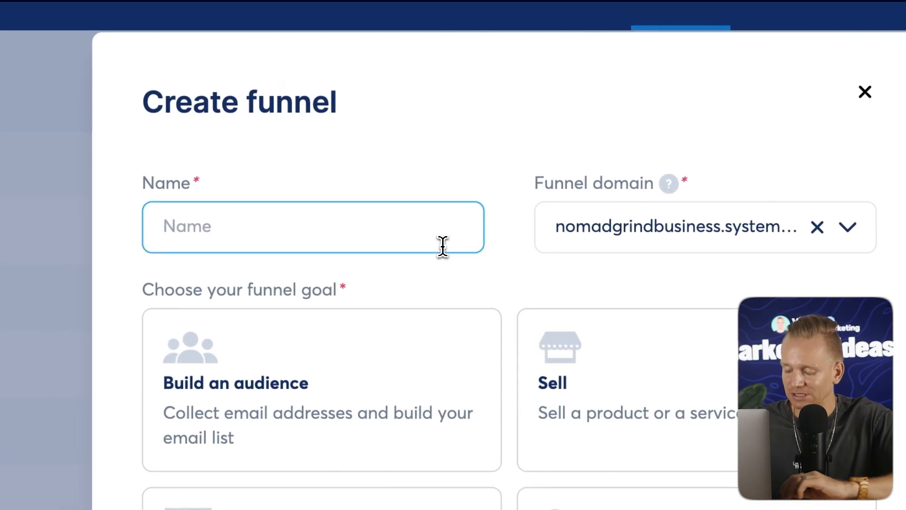
pyautogui.write('do')
pyautogui.press('BackSpace')
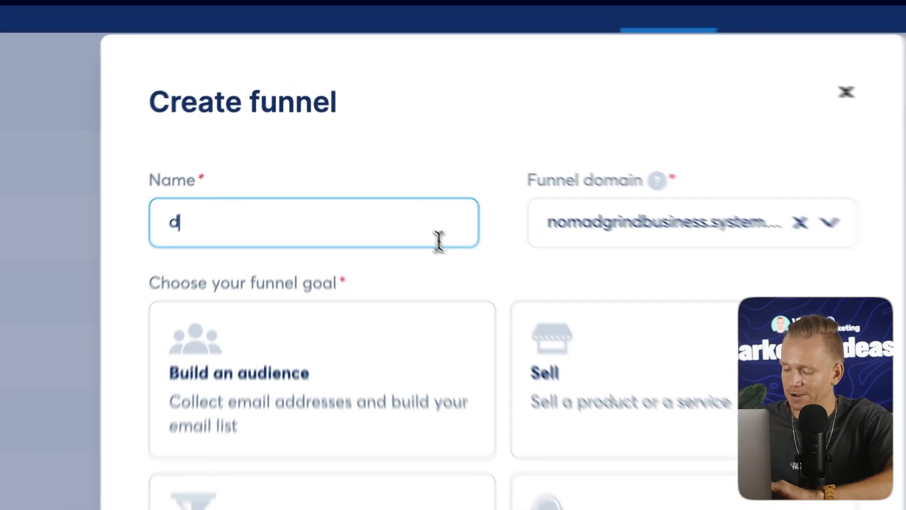
pyautogui.write('igital product')
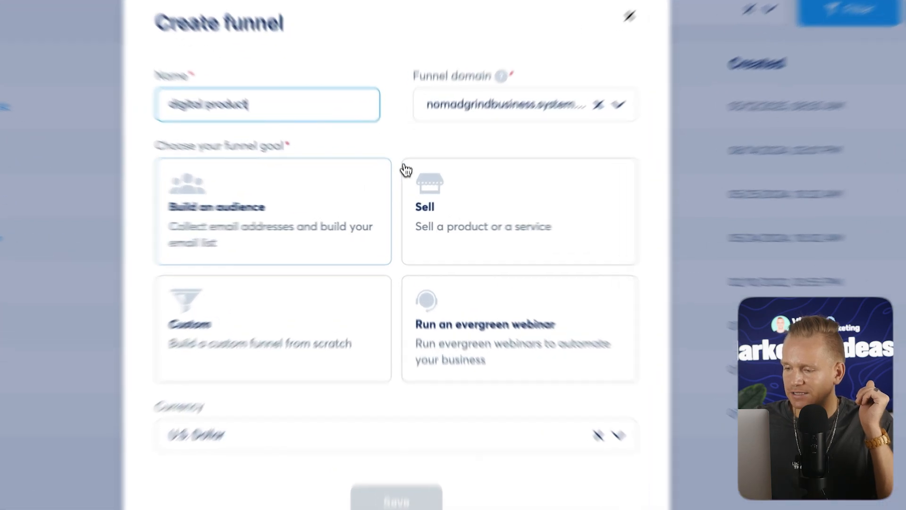
pyautogui.click(448, 195)
pyautogui.click(460, 418)
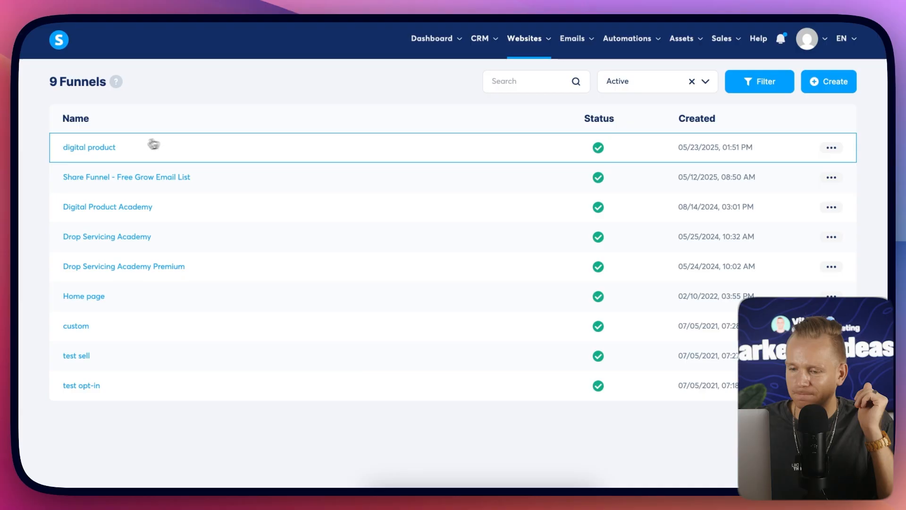
# Open the "digital product" funnel and move the Order Form step below the Thank You Page.
pyautogui.click(104, 148)
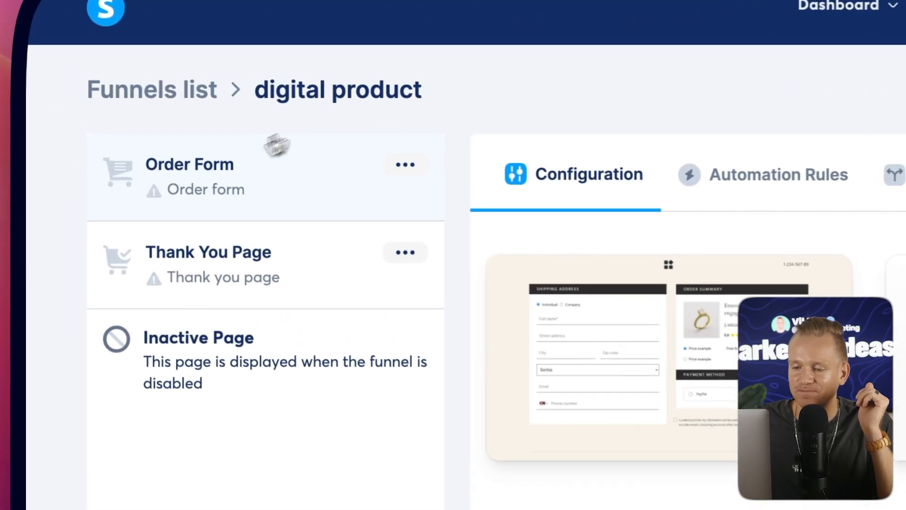
pyautogui.moveTo(177, 183); pyautogui.dragTo(228, 339)
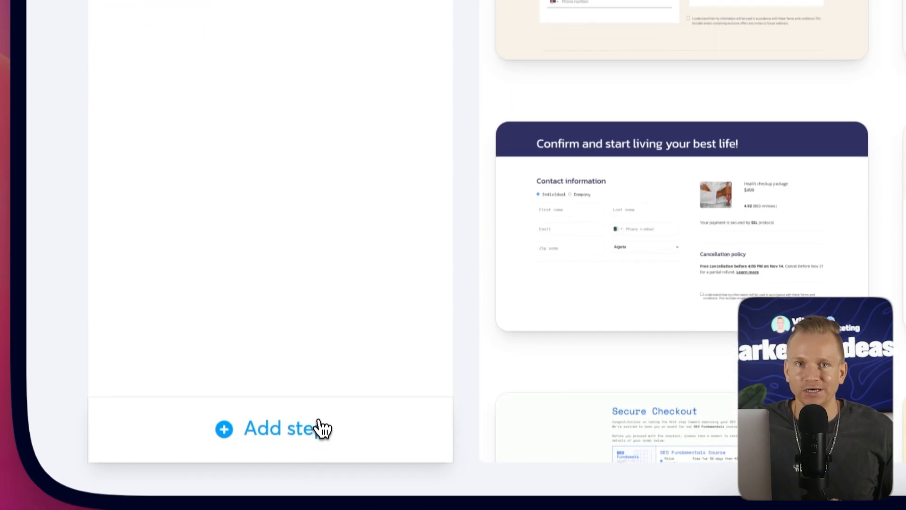
# Add a funnel step named "sales page" with the Sales page type.
pyautogui.click(225, 417)
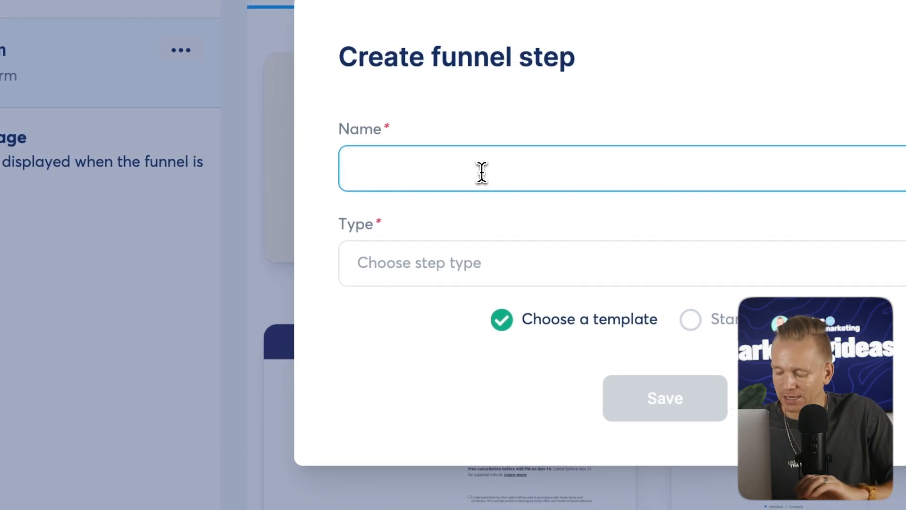
pyautogui.write('sales page')
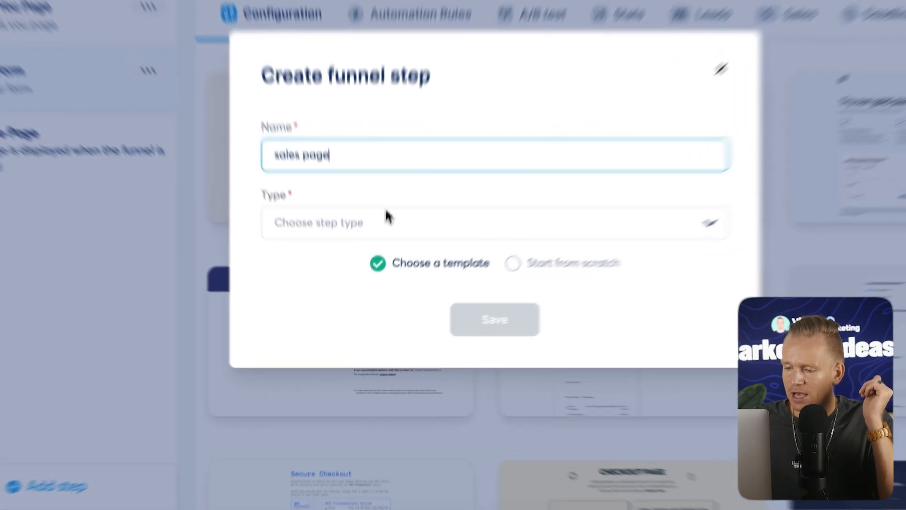
pyautogui.click(361, 271)
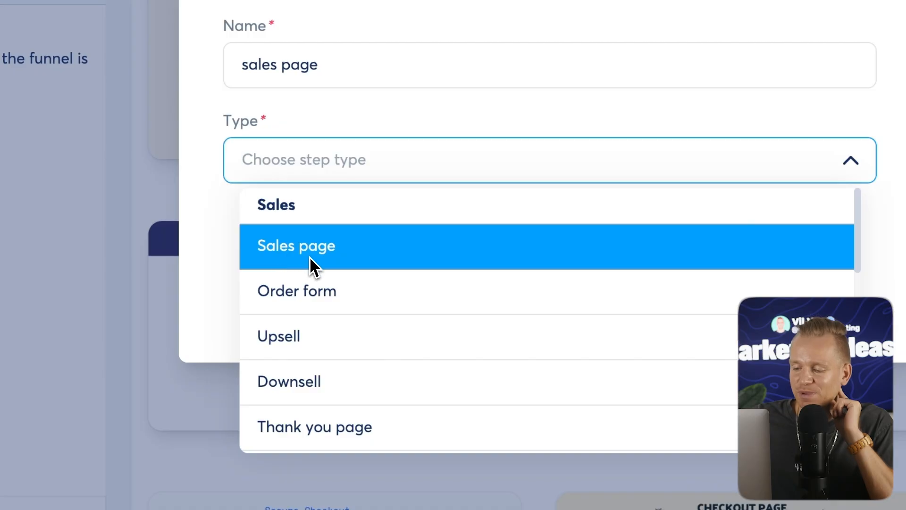
pyautogui.click(277, 343)
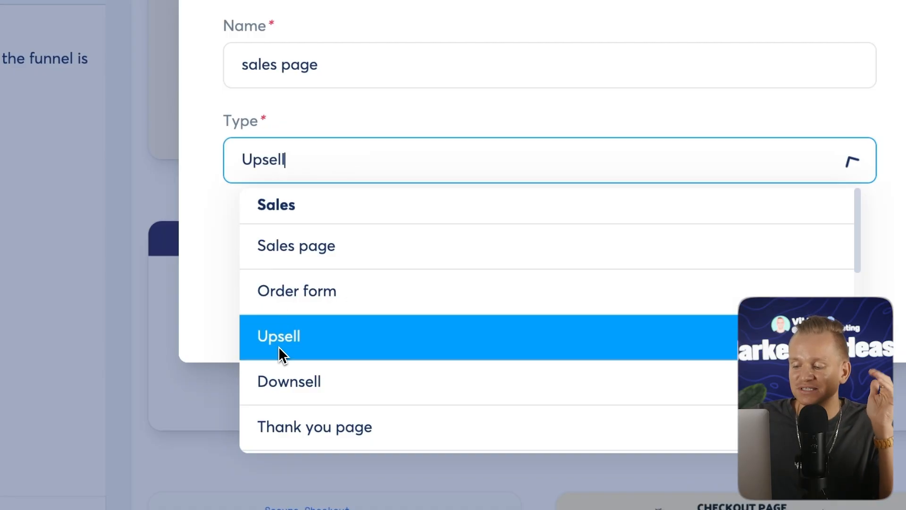
pyautogui.click(336, 155)
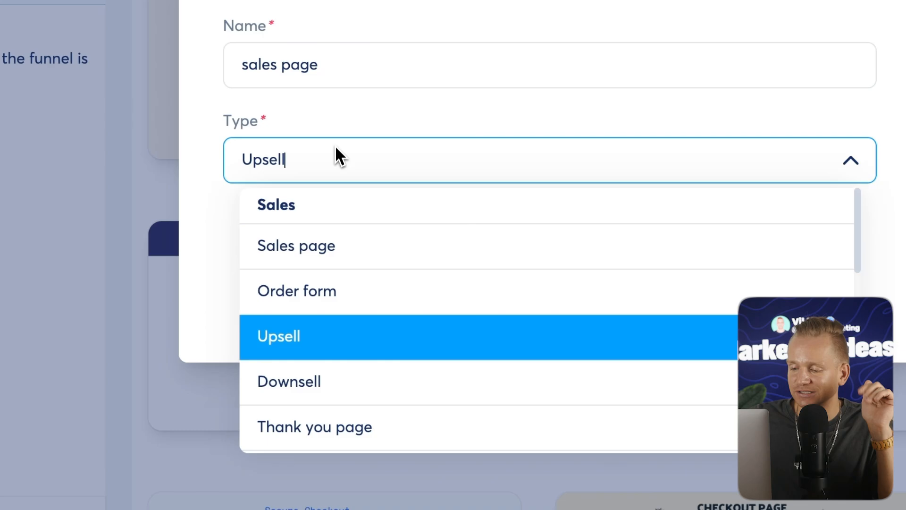
pyautogui.click(325, 247)
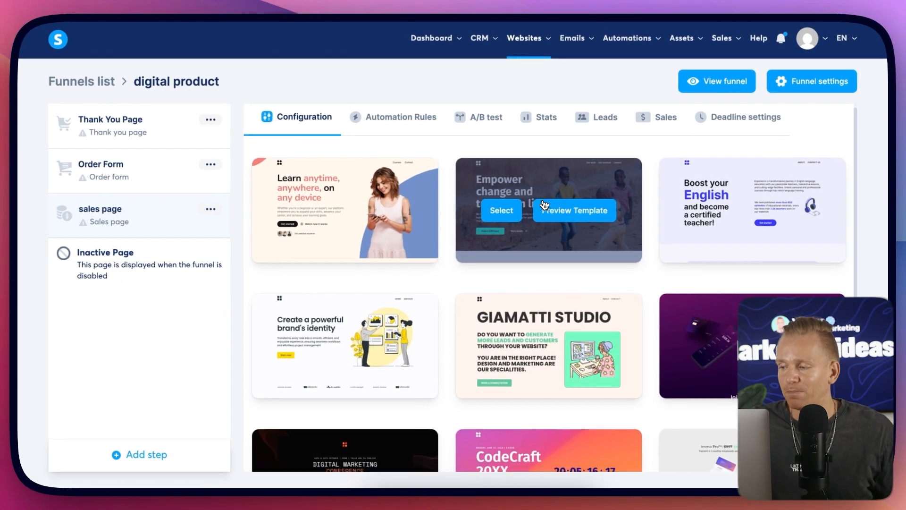
# Browse the page templates, showing 30 per page, and select the "Boost your English" template.
pyautogui.scroll(-2, 595, 191)
pyautogui.scroll(-1, 659, 272)
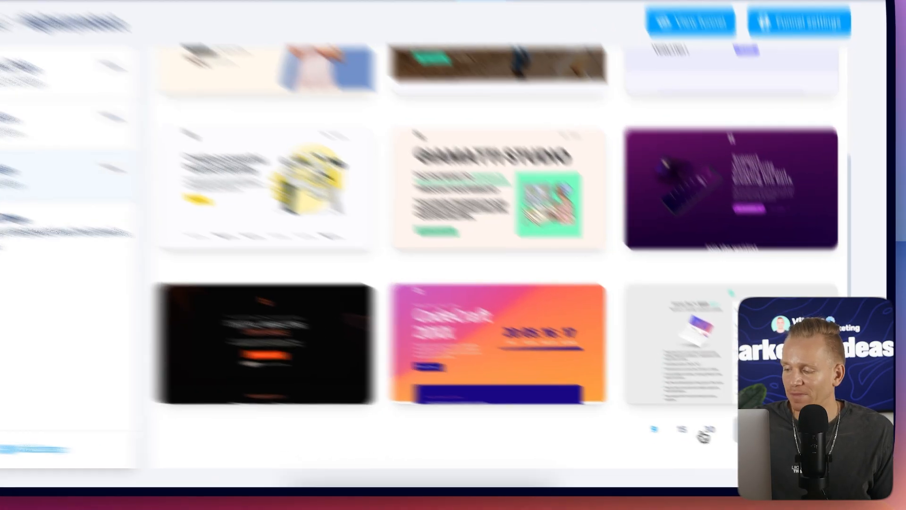
pyautogui.click(733, 438)
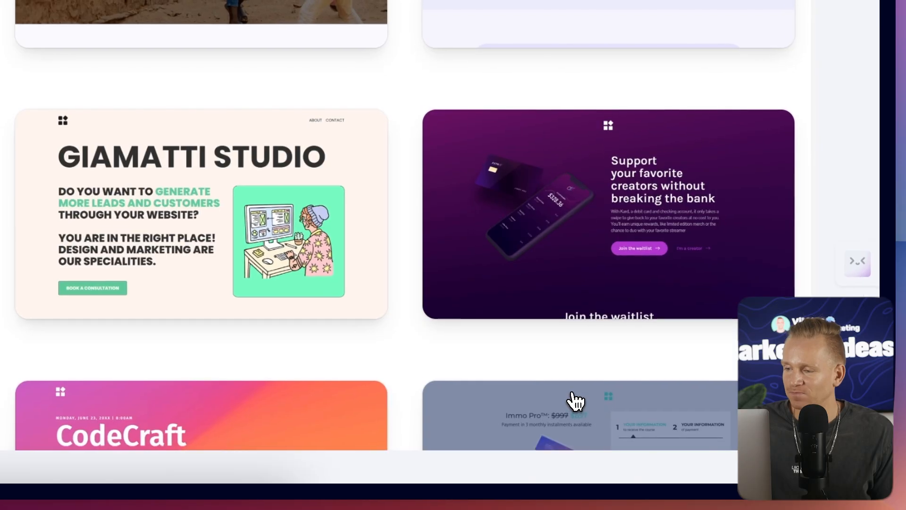
pyautogui.scroll(-5, 534, 260)
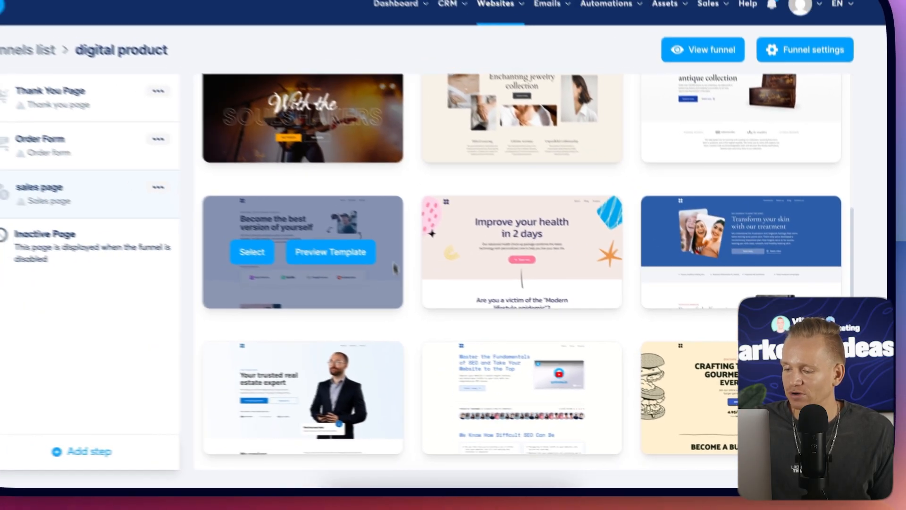
pyautogui.scroll(-5, 635, 290)
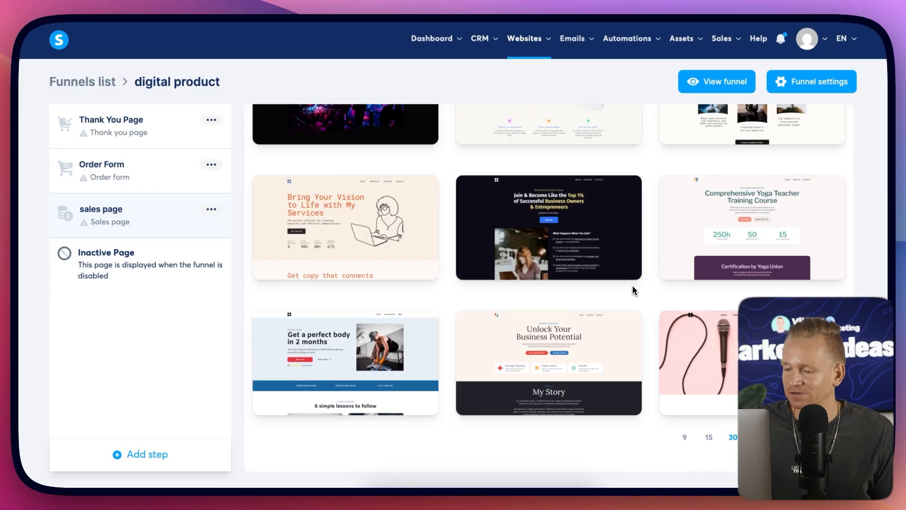
pyautogui.scroll(10, 633, 286)
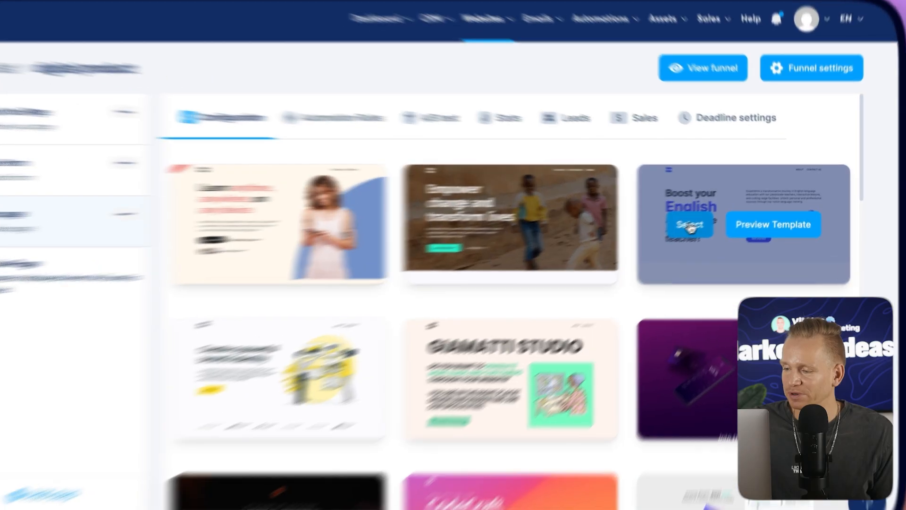
pyautogui.click(705, 218)
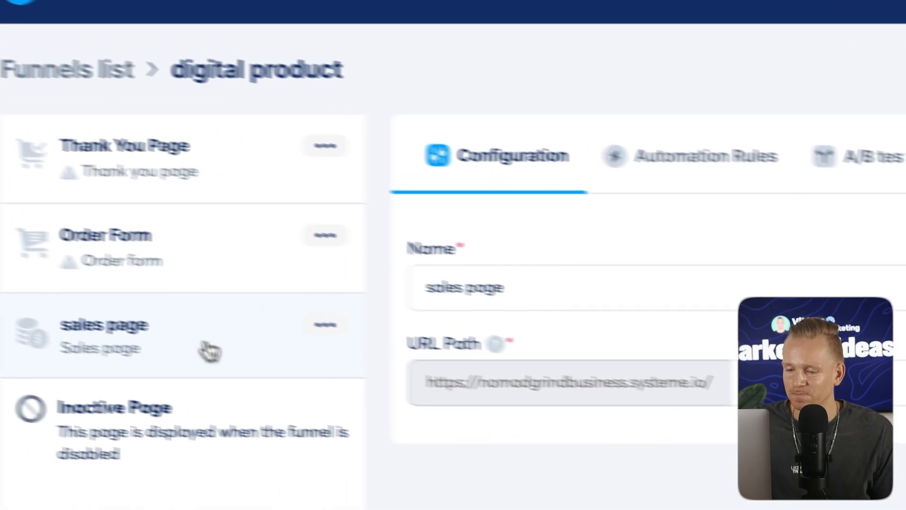
# Move the sales page step to the top of the funnel and open its page in the editor.
pyautogui.moveTo(208, 350); pyautogui.dragTo(277, 172)
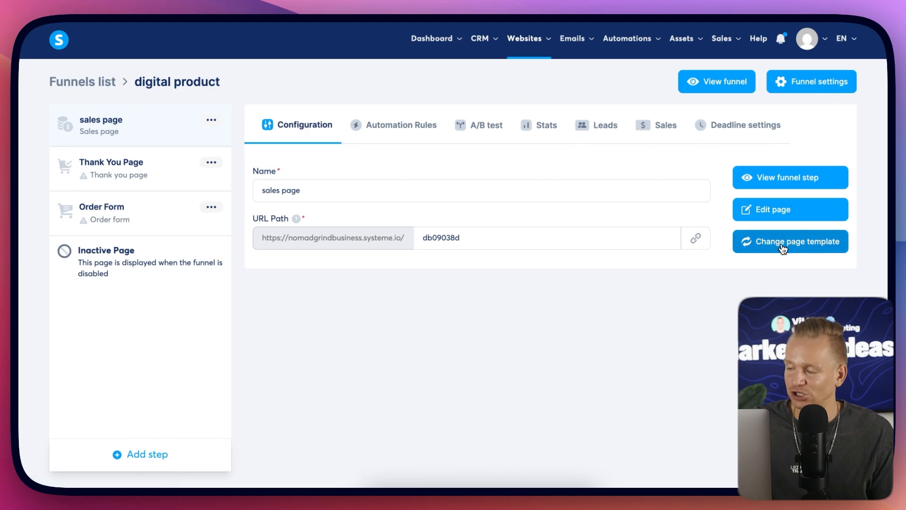
pyautogui.doubleClick(546, 239)
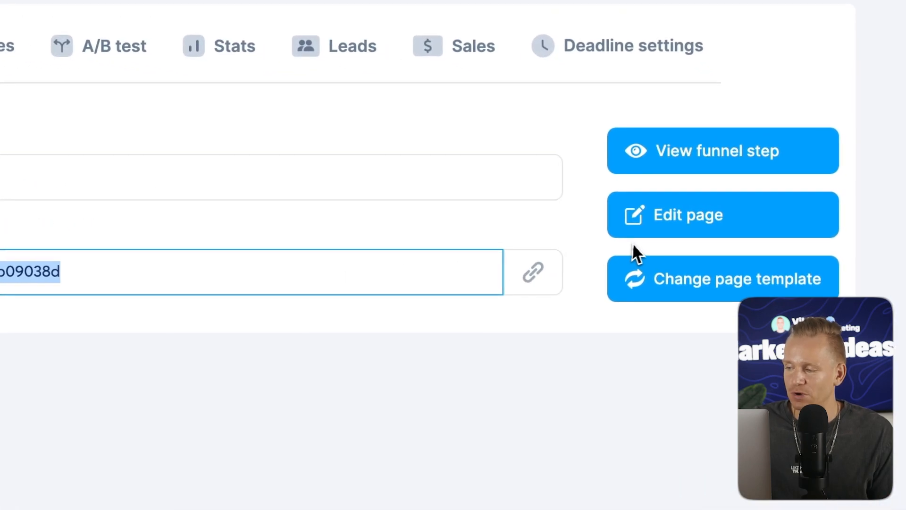
pyautogui.click(684, 221)
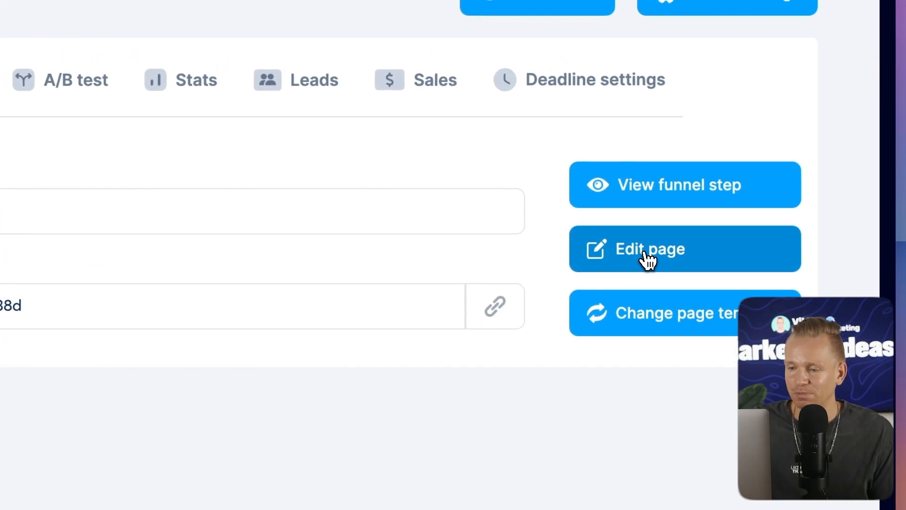
pyautogui.click(645, 254)
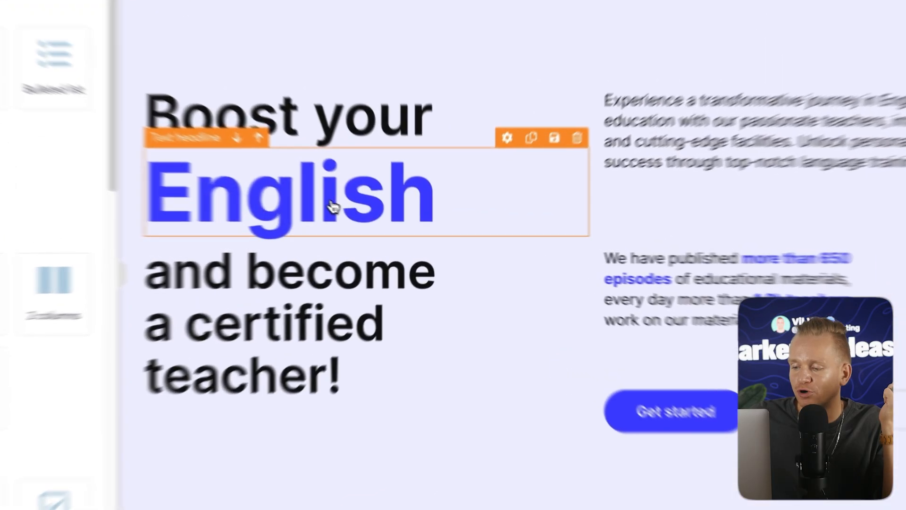
# Select the hero headline blocks, then edit the text of the introductory paragraph.
pyautogui.click(370, 218)
pyautogui.click(370, 286)
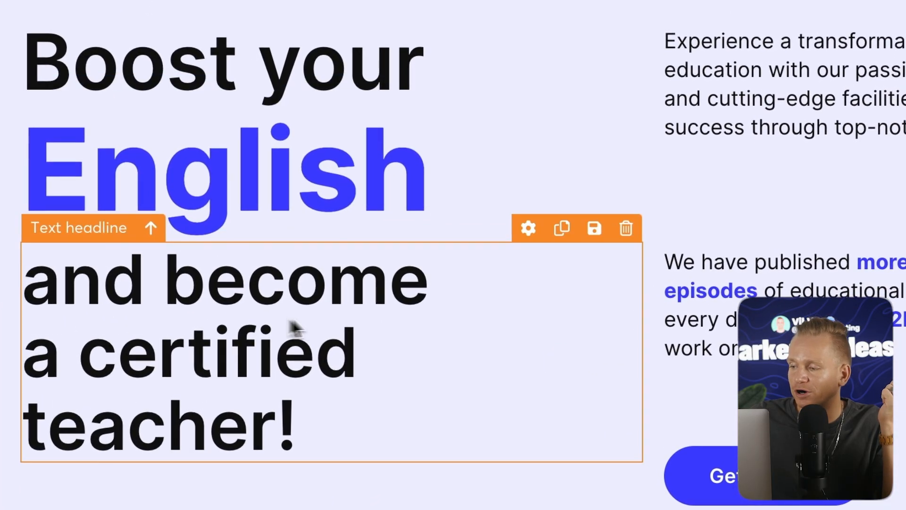
pyautogui.click(897, 114)
pyautogui.click(813, 79)
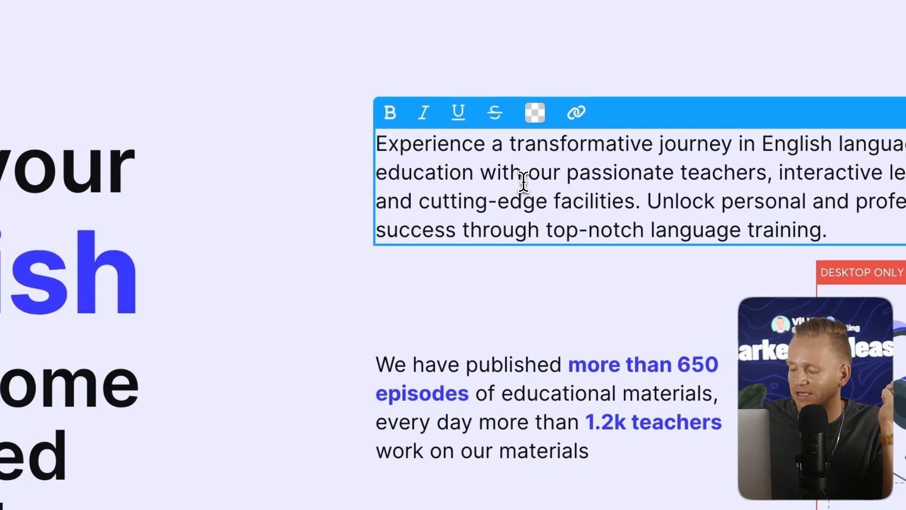
pyautogui.write('ggh')
pyautogui.press('BackSpace')
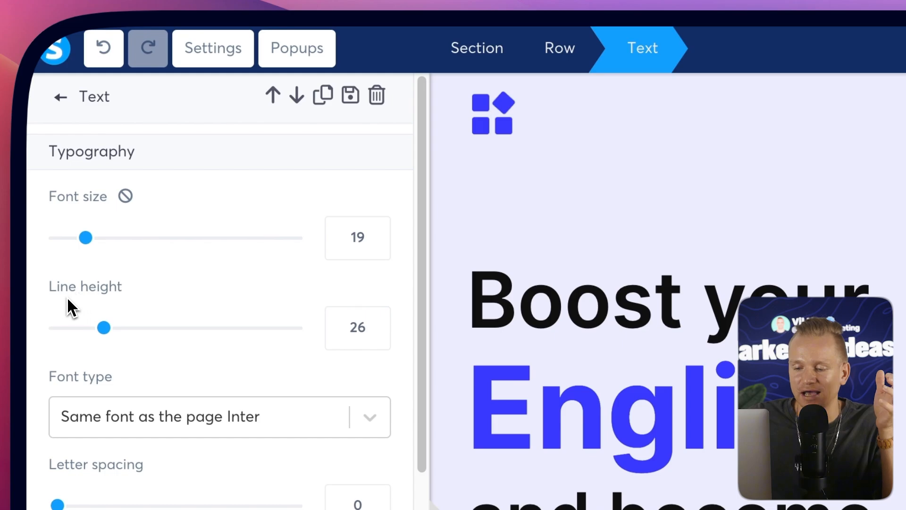
# Review the paragraph's settings, then return to the elements list.
pyautogui.scroll(-10, 114, 316)
pyautogui.scroll(-10, 130, 282)
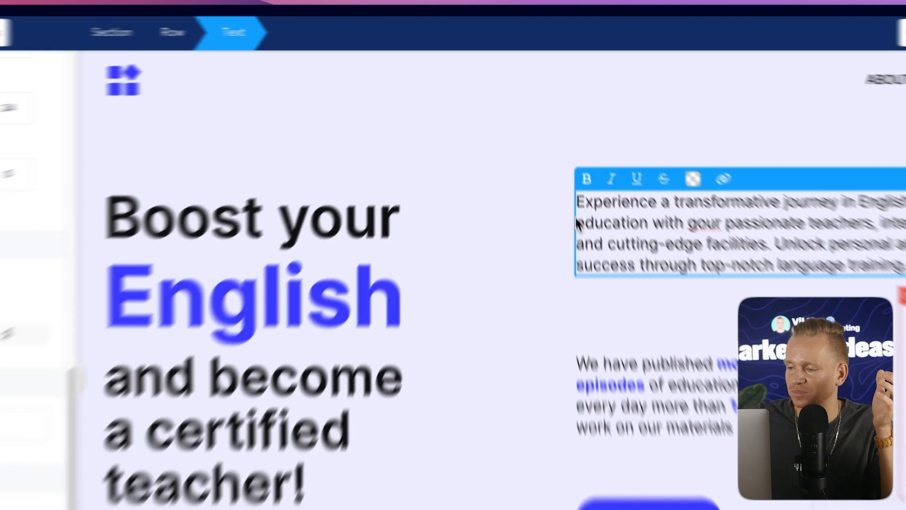
pyautogui.click(514, 135)
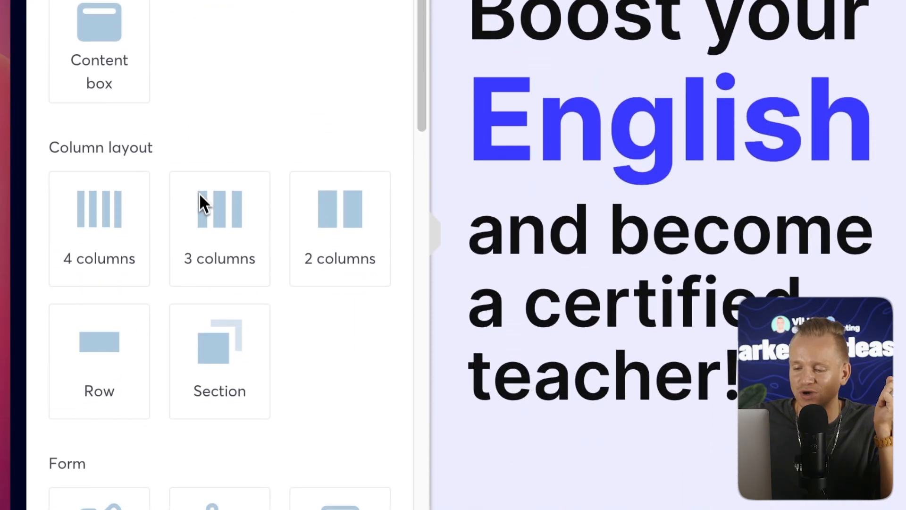
# Add a two-column row below the hero section and place a Text element in its left column.
pyautogui.moveTo(324, 239); pyautogui.dragTo(656, 358)
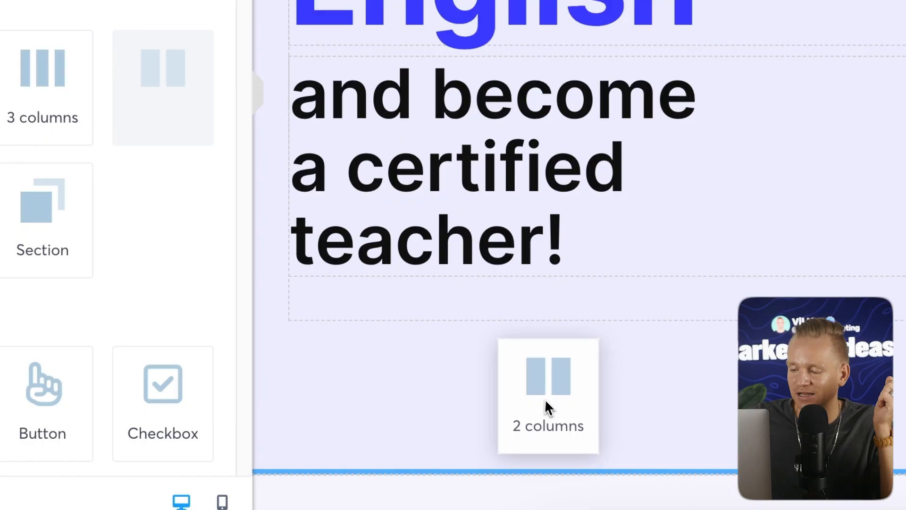
pyautogui.scroll(-5, 658, 350)
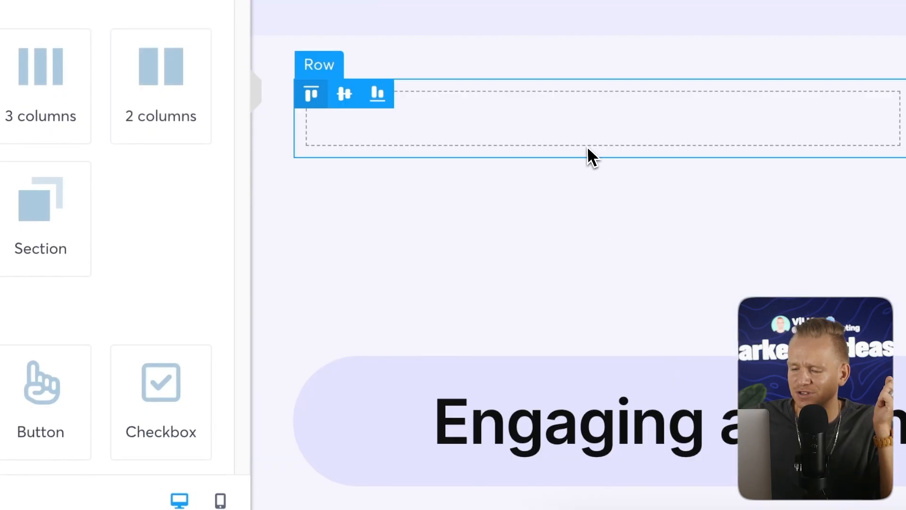
pyautogui.moveTo(97, 78); pyautogui.dragTo(657, 455)
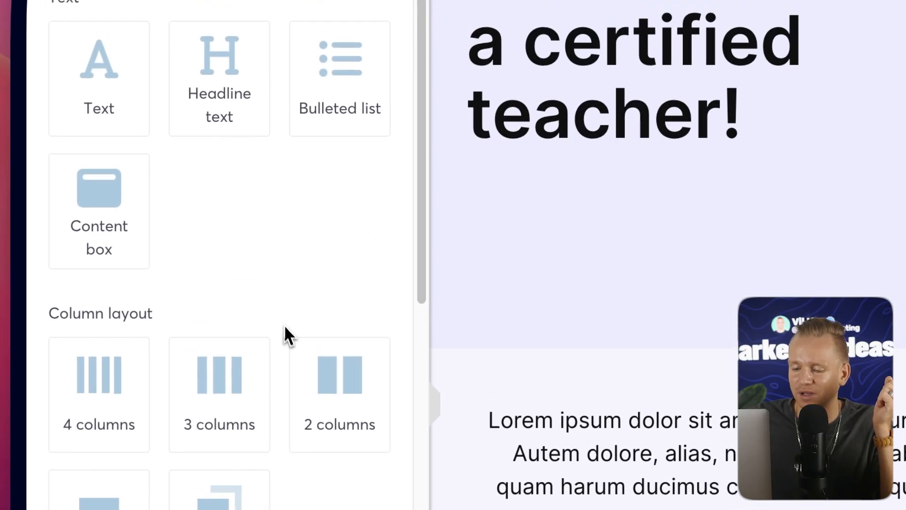
# Place an Image element in the right column of the new row.
pyautogui.scroll(-6, 287, 349)
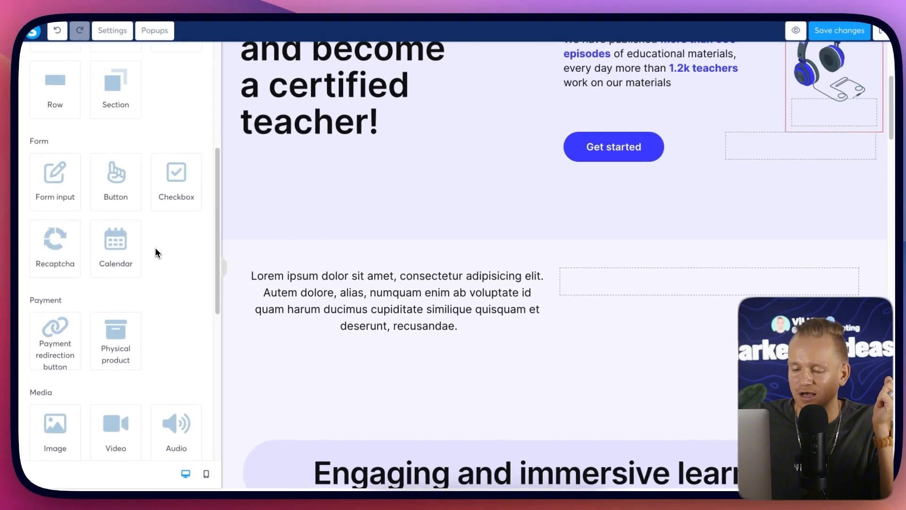
pyautogui.scroll(-5, 166, 260)
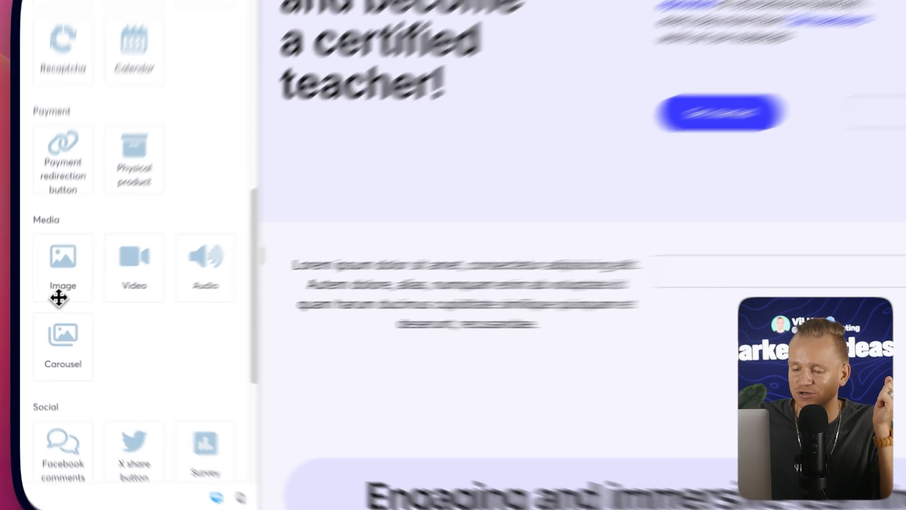
pyautogui.moveTo(59, 297); pyautogui.dragTo(765, 279)
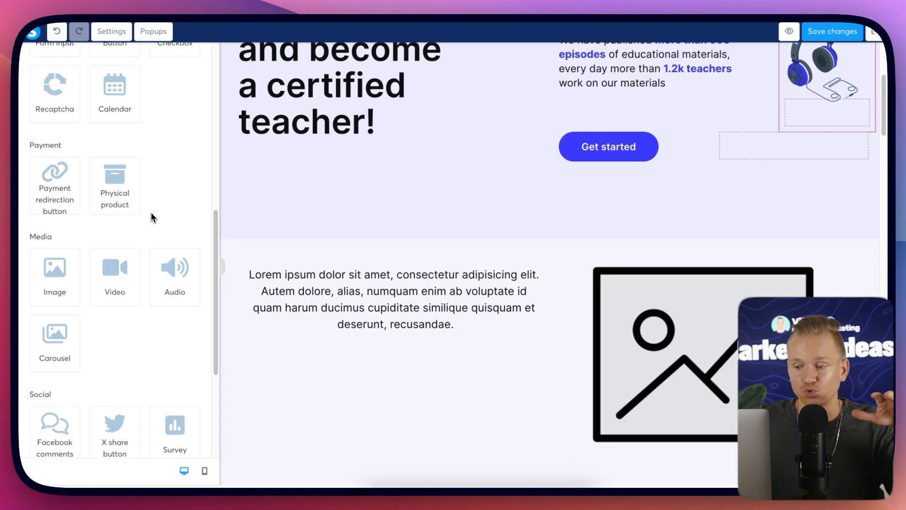
pyautogui.scroll(-5, 147, 219)
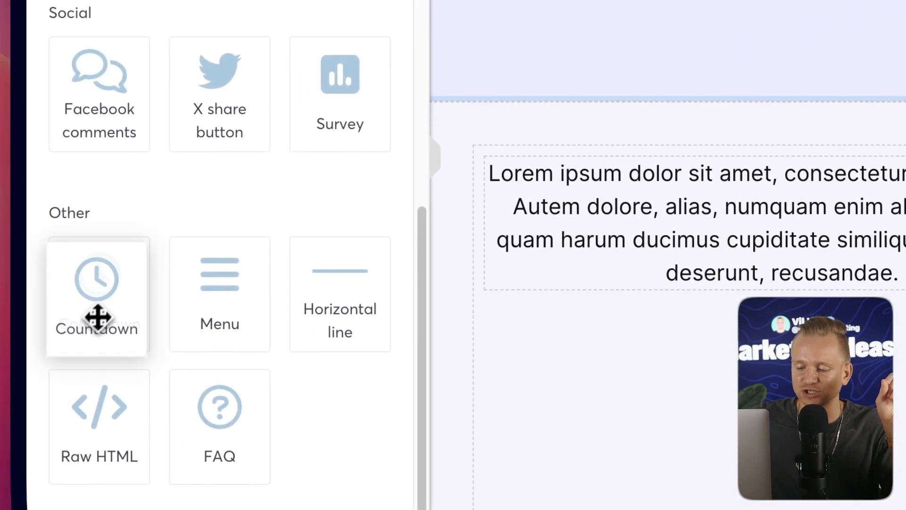
pyautogui.moveTo(98, 317); pyautogui.dragTo(127, 339)
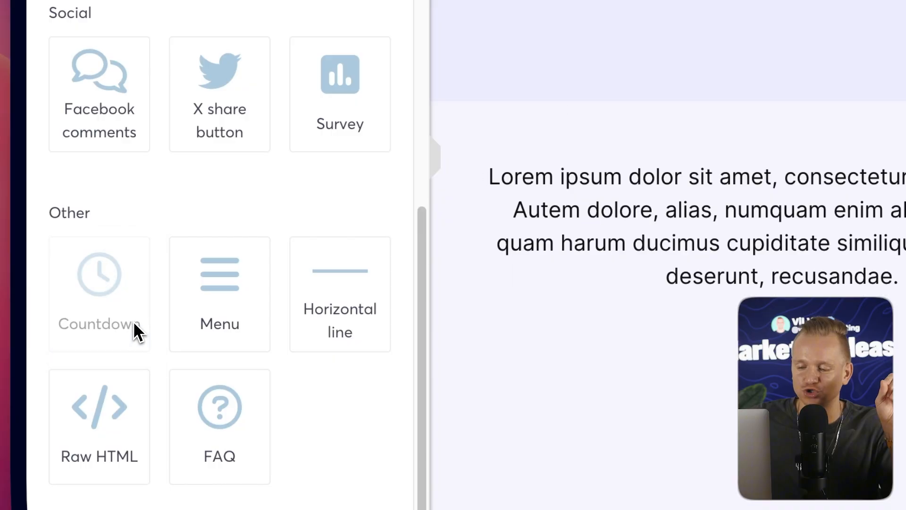
pyautogui.scroll(20, 135, 328)
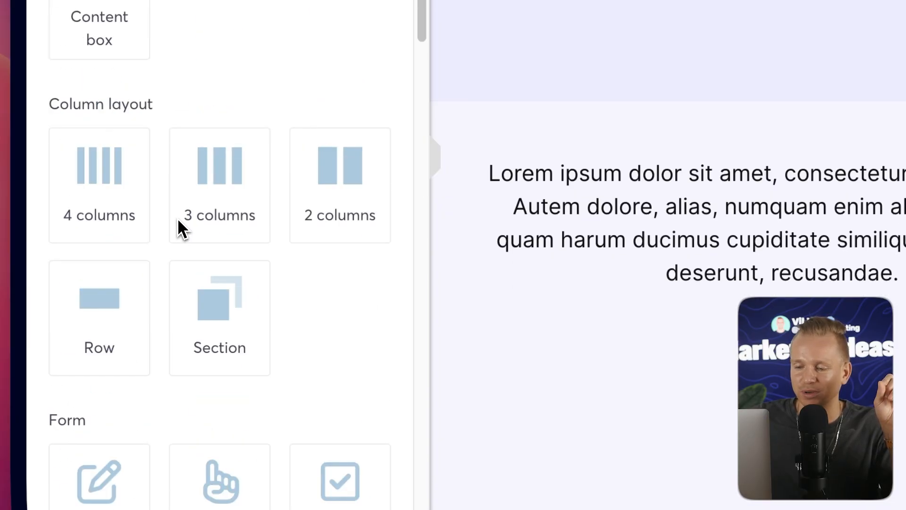
# Insert the 'Logo, headline, text & button on the left' background-image block below the hero section.
pyautogui.scroll(4, 216, 172)
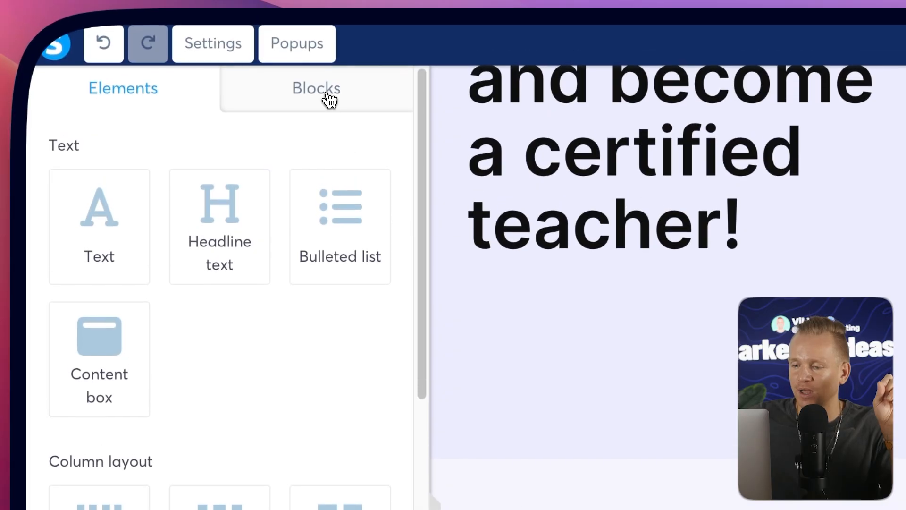
pyautogui.click(326, 75)
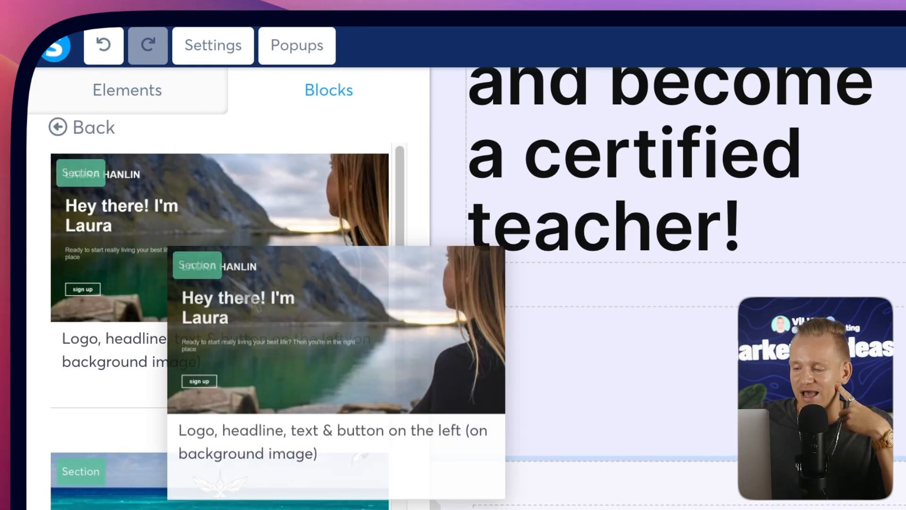
pyautogui.moveTo(252, 301); pyautogui.dragTo(609, 281)
pyautogui.scroll(-5, 612, 277)
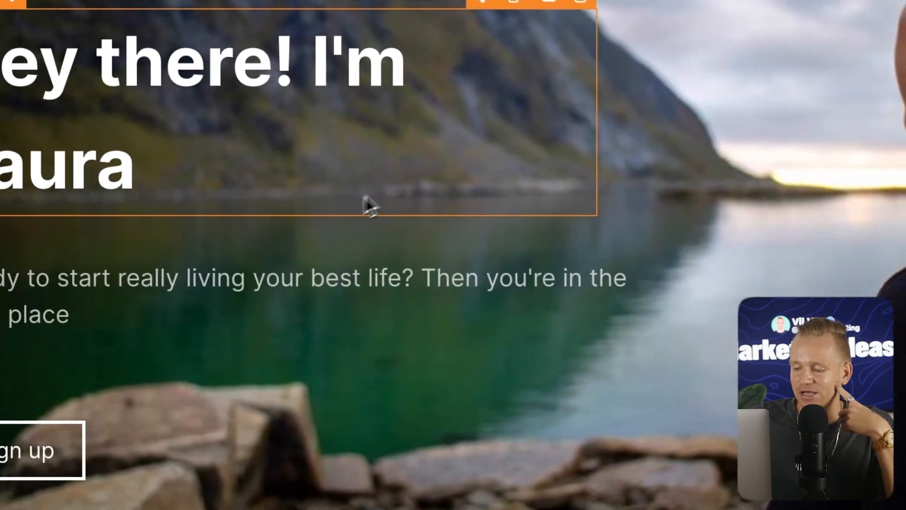
pyautogui.scroll(4, 470, 205)
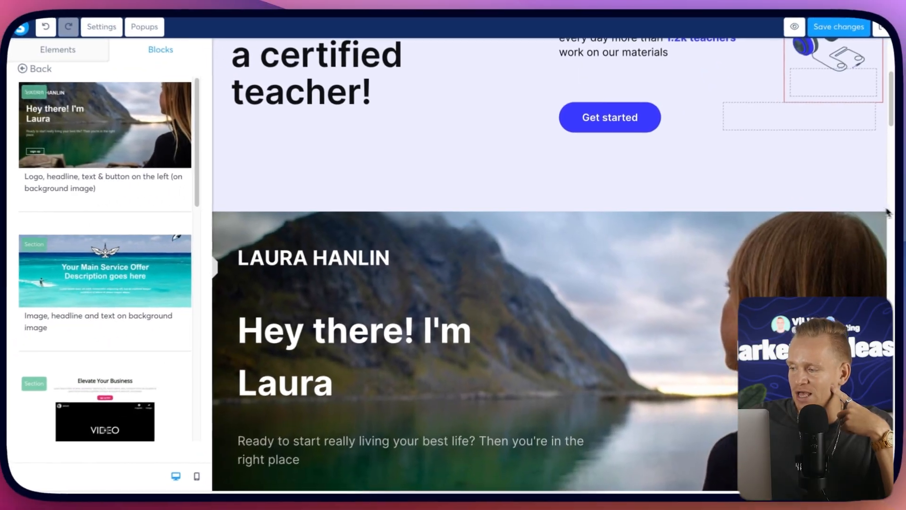
# Delete the inserted background-image sections below the hero, confirming each deletion.
pyautogui.moveTo(875, 222)
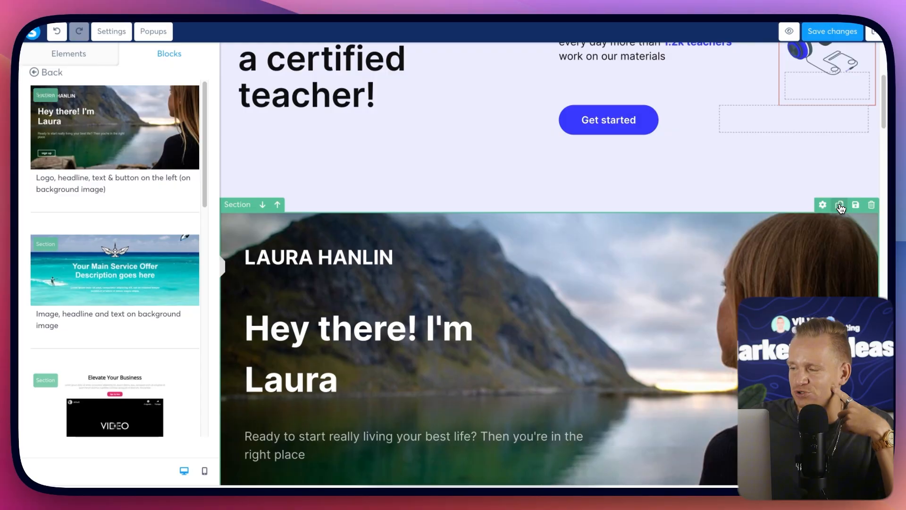
pyautogui.scroll(-5, 838, 220)
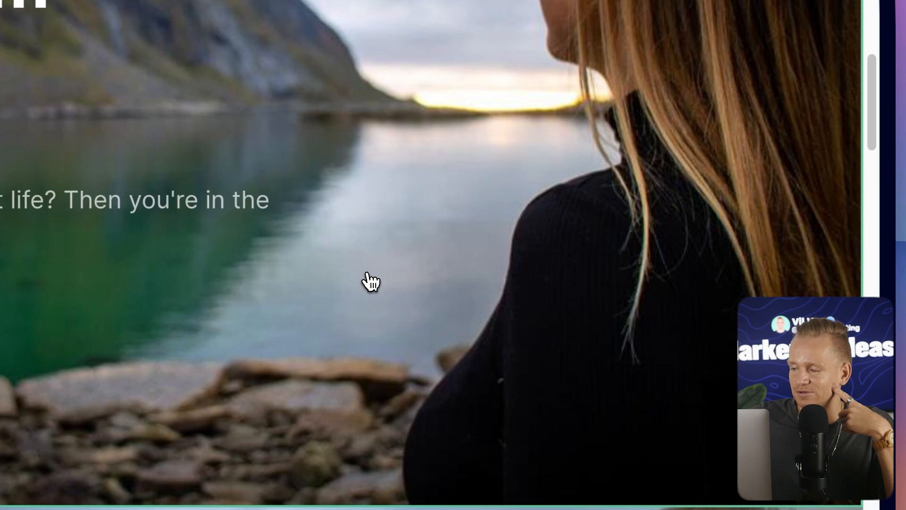
pyautogui.scroll(-5, 371, 281)
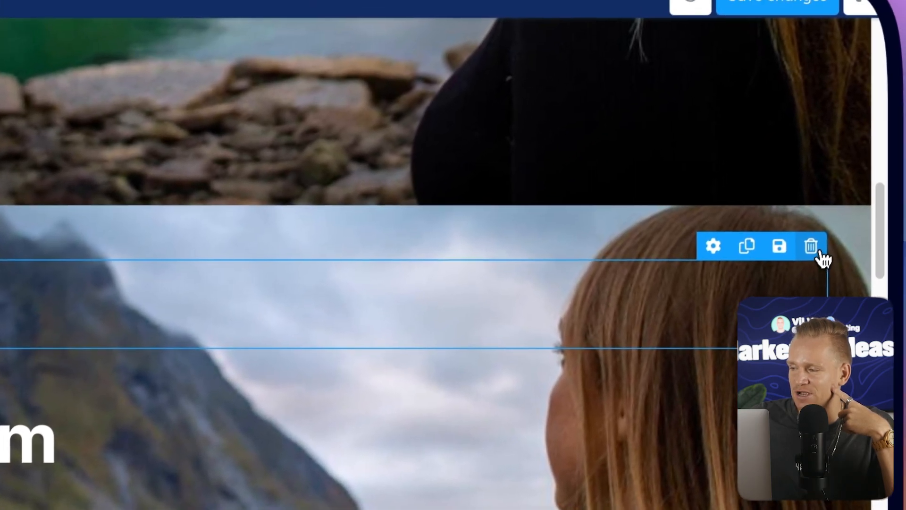
pyautogui.click(812, 248)
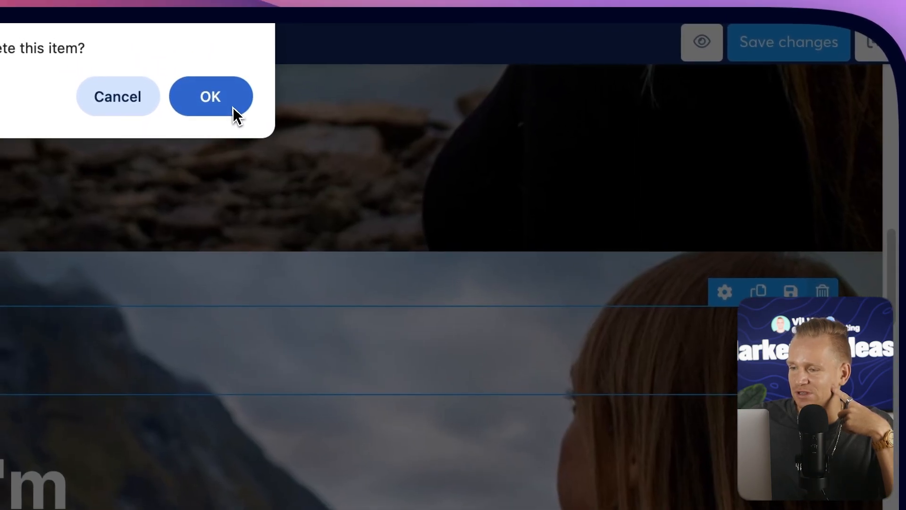
pyautogui.click(222, 80)
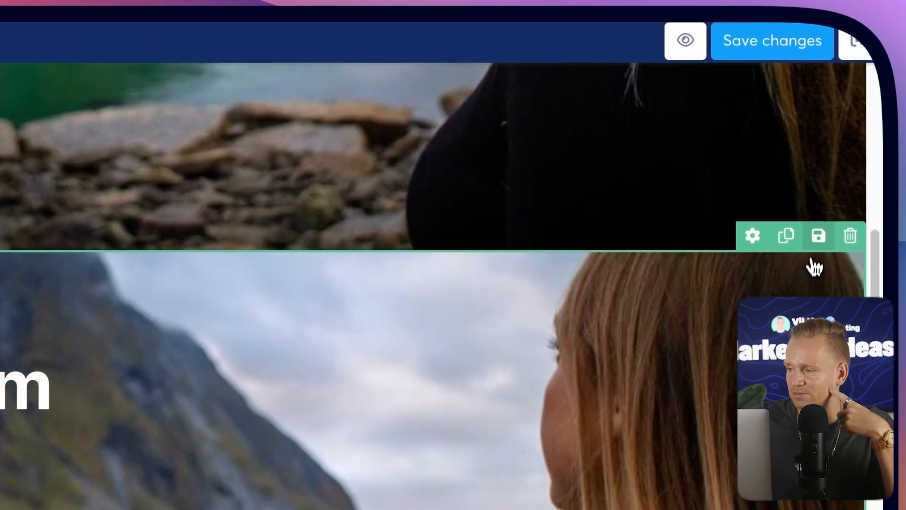
pyautogui.scroll(1, 827, 265)
pyautogui.click(870, 299)
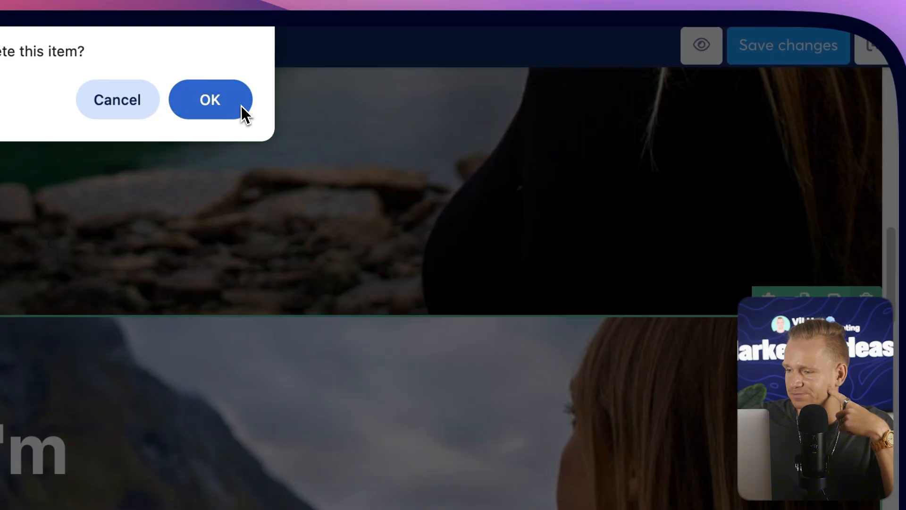
pyautogui.click(241, 105)
pyautogui.scroll(-5, 543, 363)
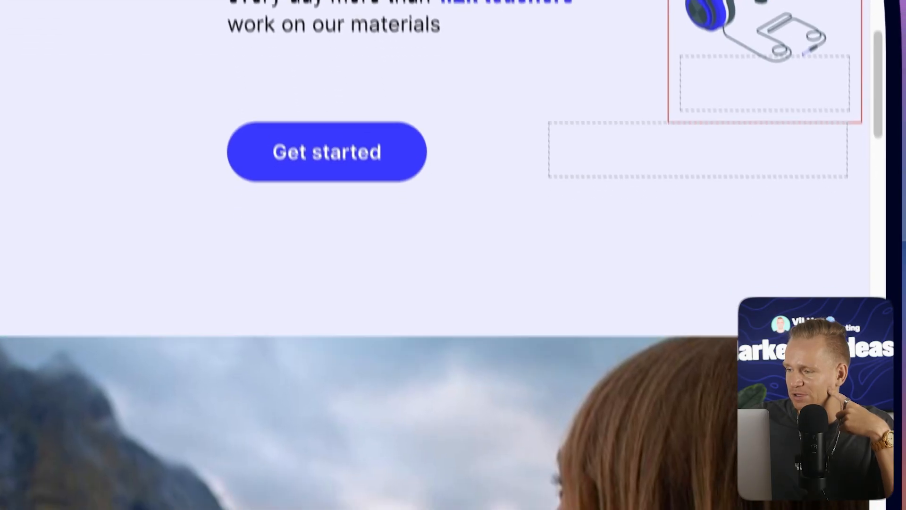
pyautogui.click(848, 279)
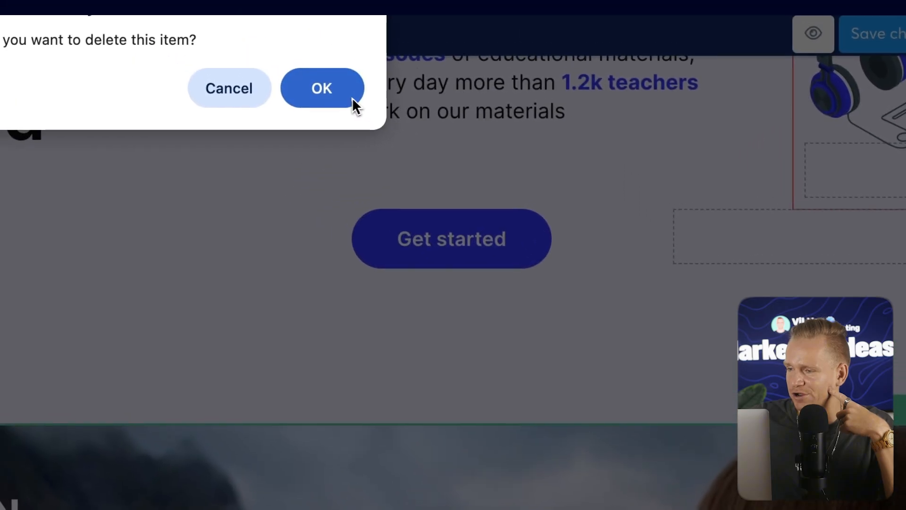
pyautogui.click(349, 94)
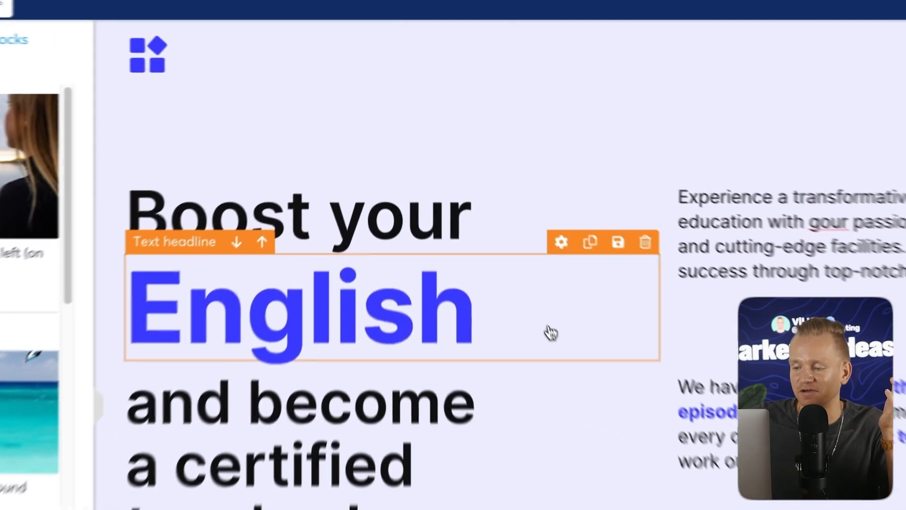
# Create a new popup for the sales page.
pyautogui.click(485, 227)
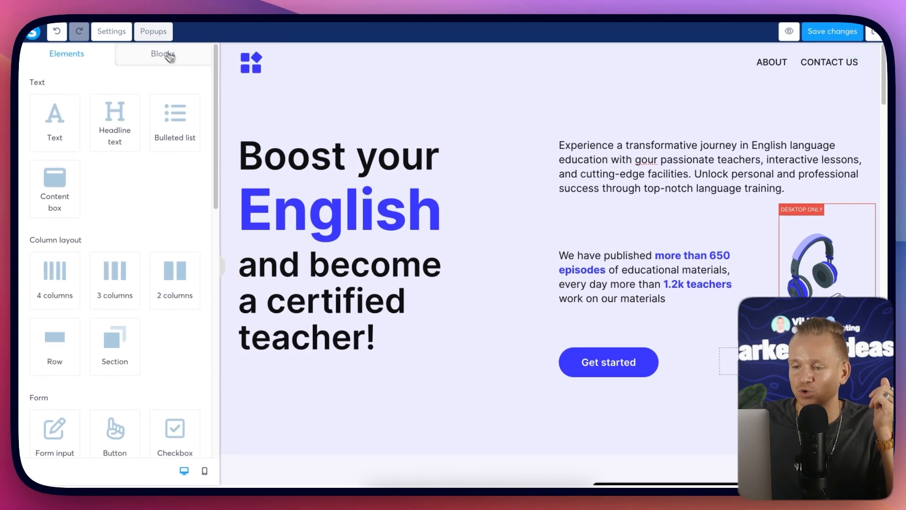
pyautogui.click(155, 33)
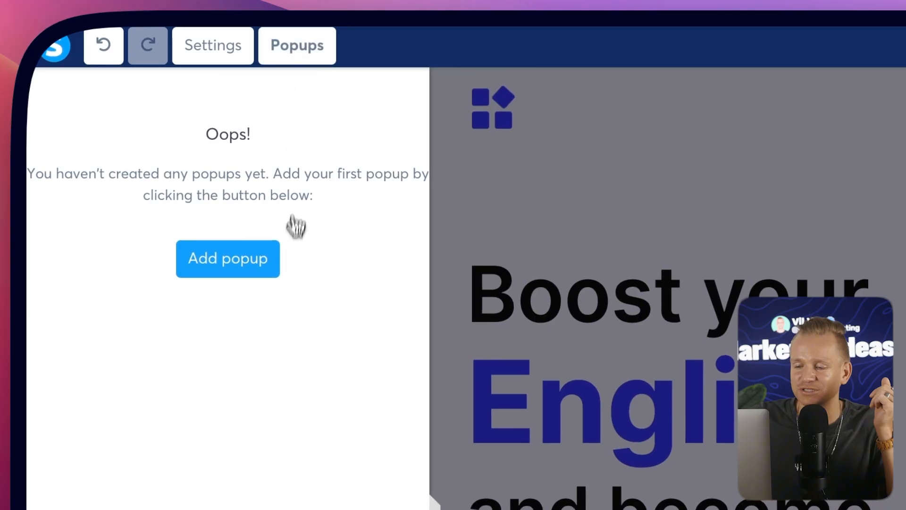
pyautogui.click(231, 272)
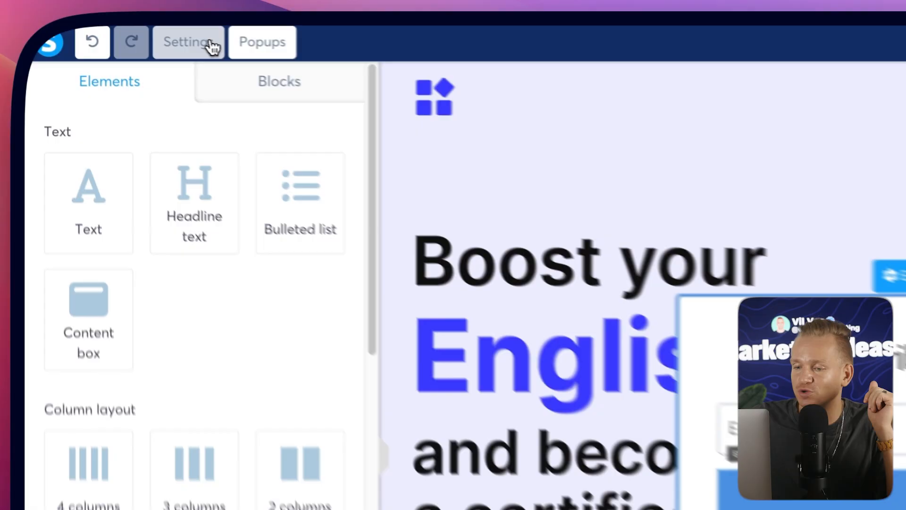
# Review the page's default typography settings and scroll through the page's sections.
pyautogui.click(123, 32)
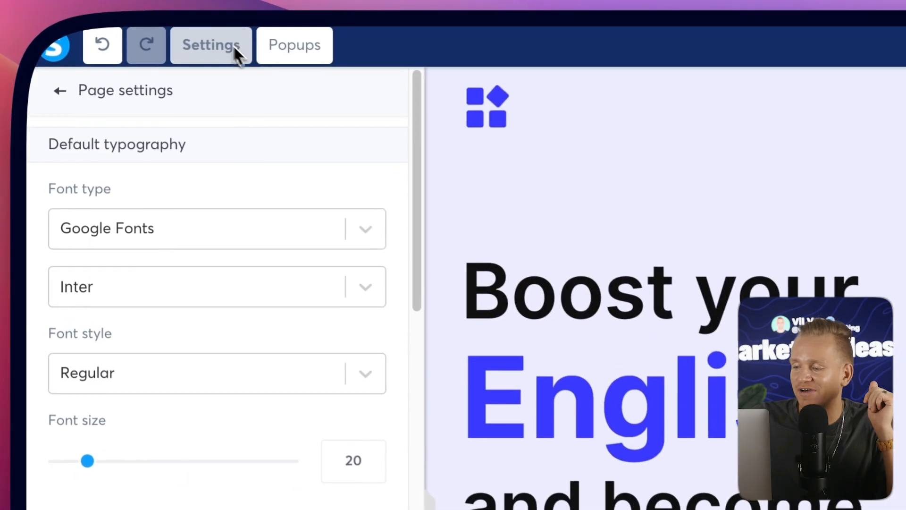
pyautogui.scroll(-15, 377, 245)
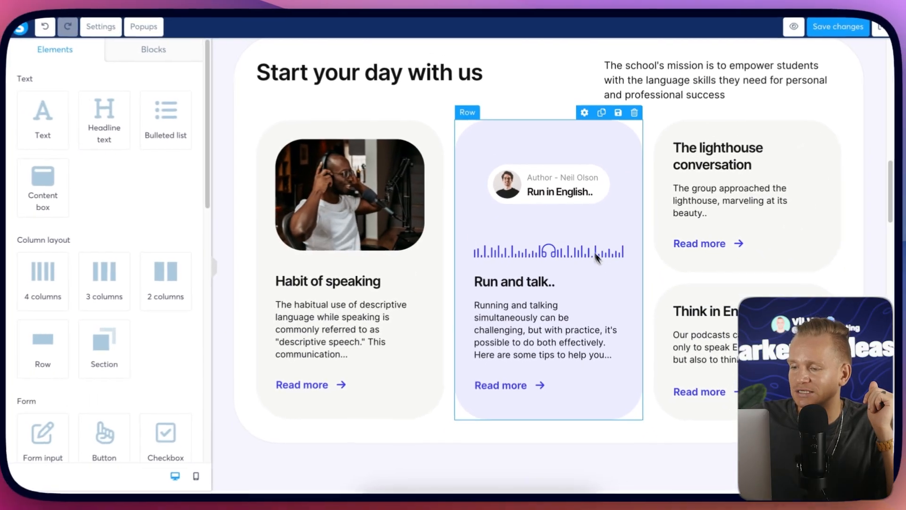
pyautogui.scroll(-3, 452, 267)
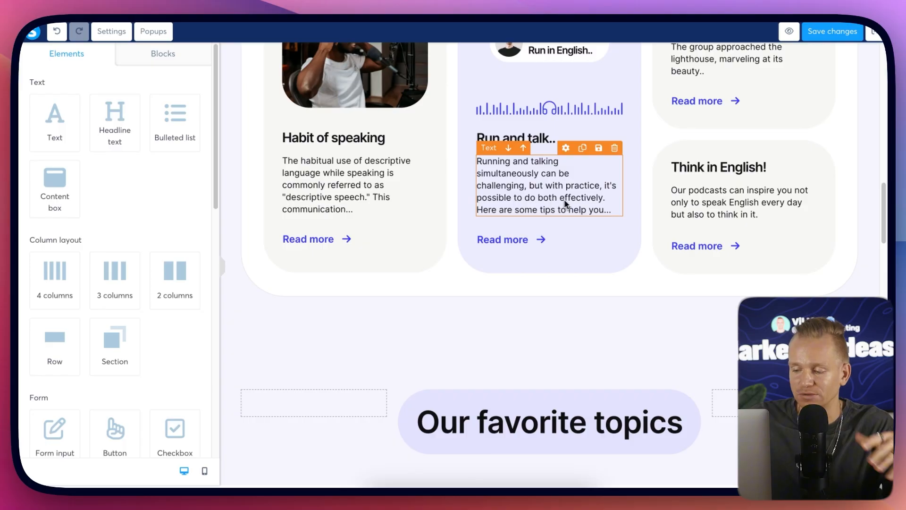
pyautogui.scroll(-7, 566, 204)
pyautogui.scroll(-20, 584, 208)
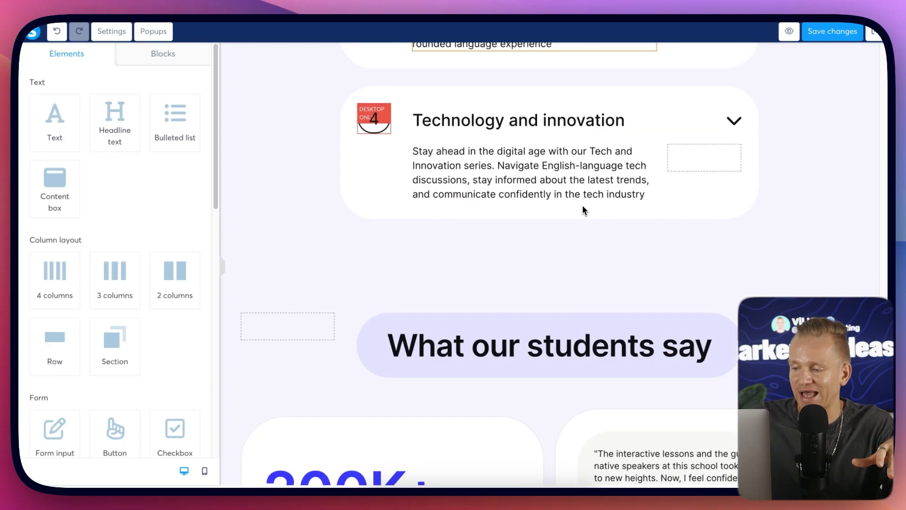
pyautogui.scroll(-5, 584, 208)
pyautogui.scroll(1, 543, 194)
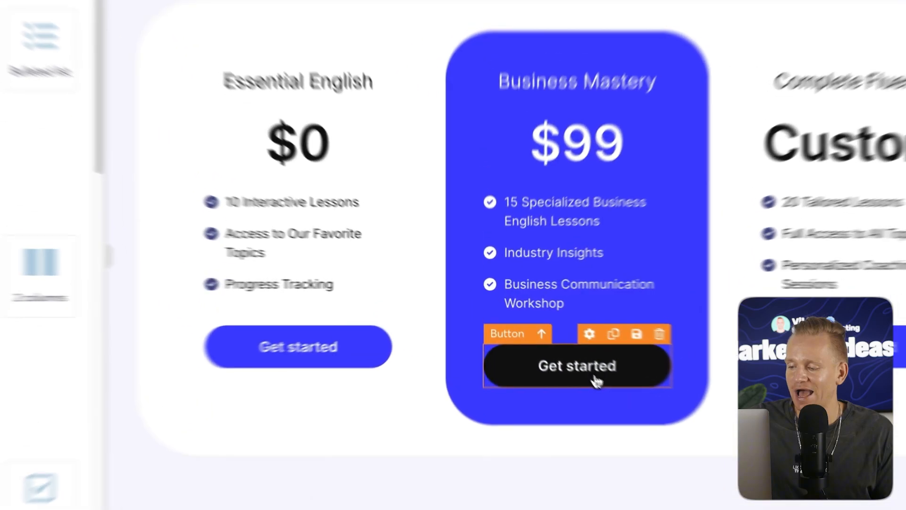
# Set the Business Mastery 'Get started' button's click action to Next step URL, then save the page and leave the editor.
pyautogui.click(568, 354)
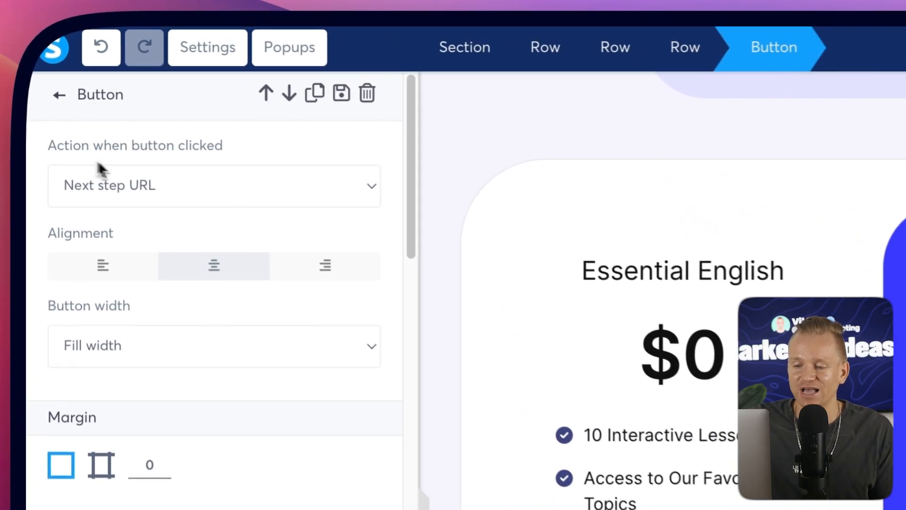
pyautogui.click(92, 148)
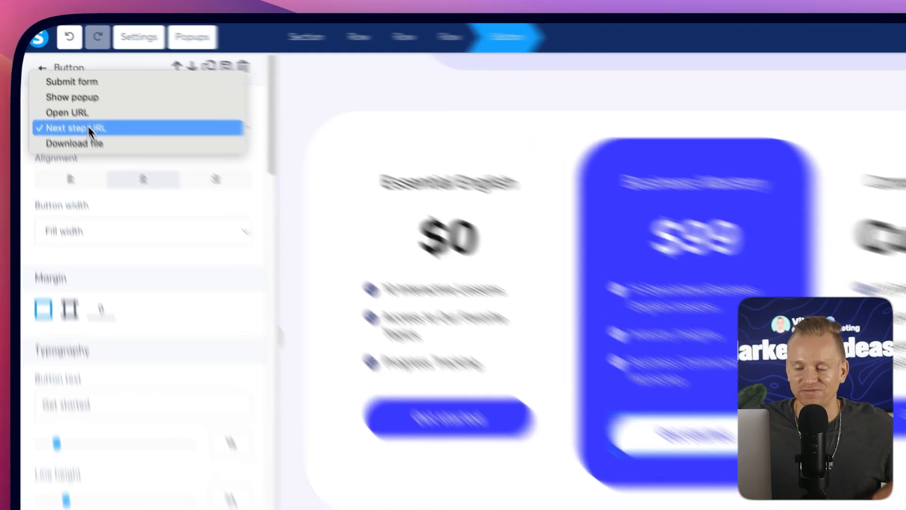
pyautogui.click(74, 105)
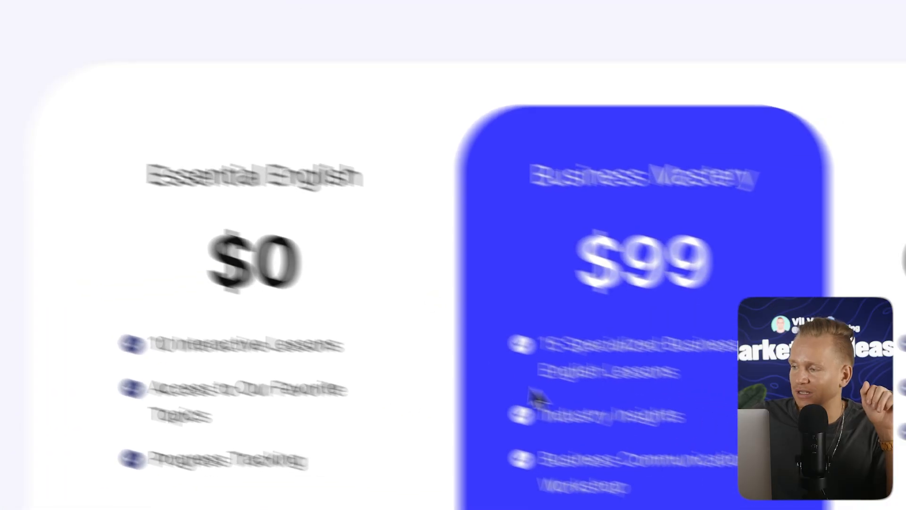
pyautogui.click(798, 59)
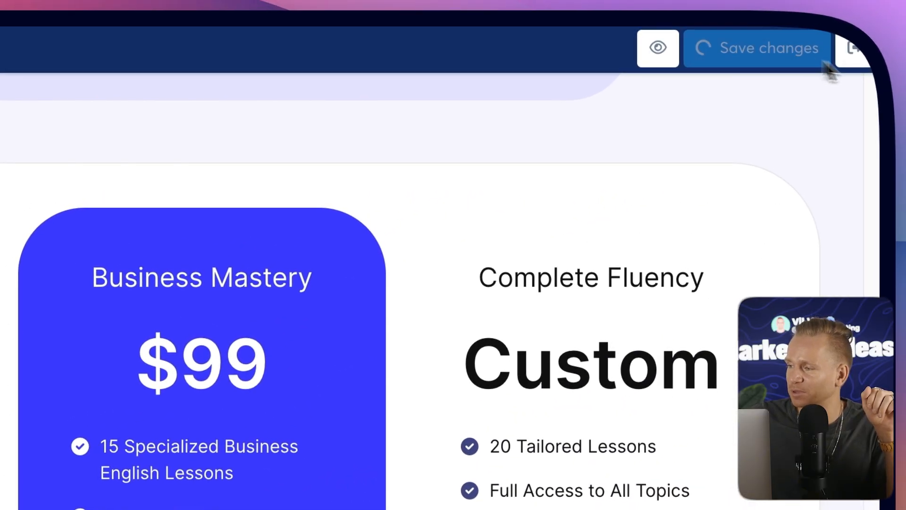
pyautogui.click(860, 56)
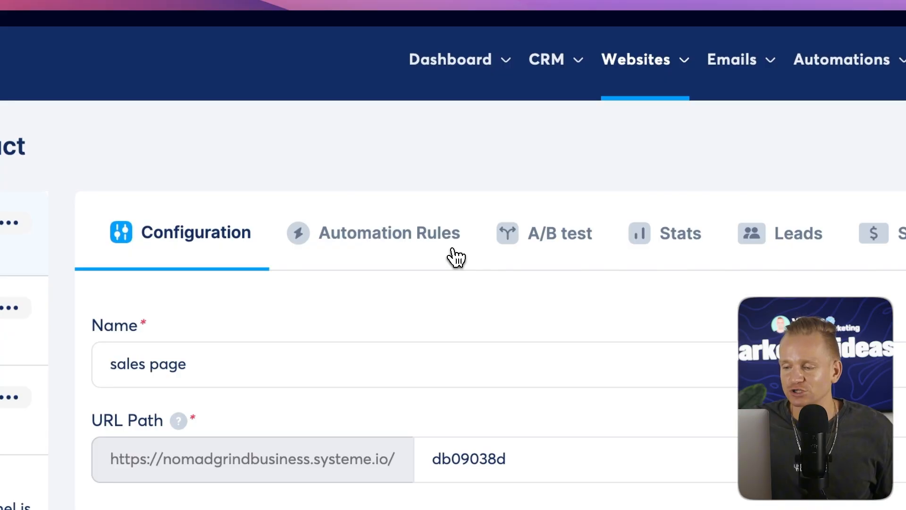
# Review the sales page step's automation rules, A/B test, stats, leads, sales and deadline settings, then open the other funnel steps.
pyautogui.click(430, 255)
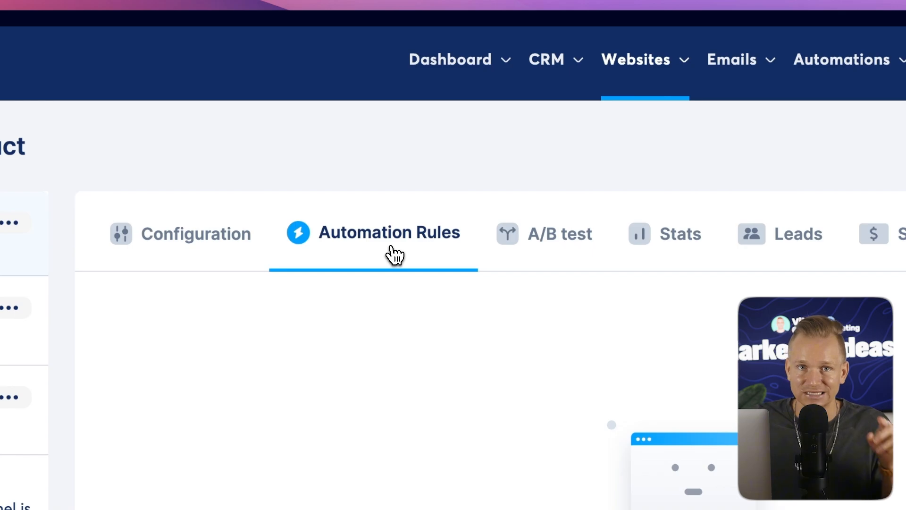
pyautogui.click(566, 237)
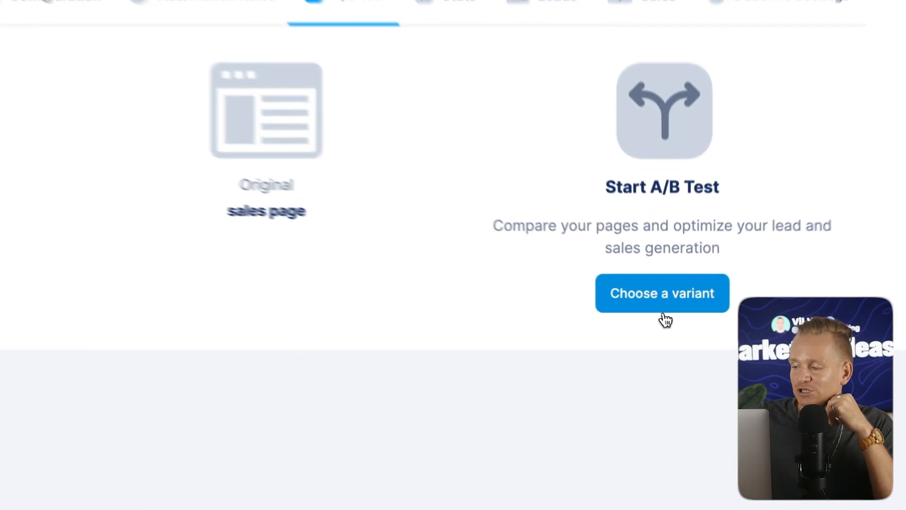
pyautogui.click(668, 310)
pyautogui.click(244, 181)
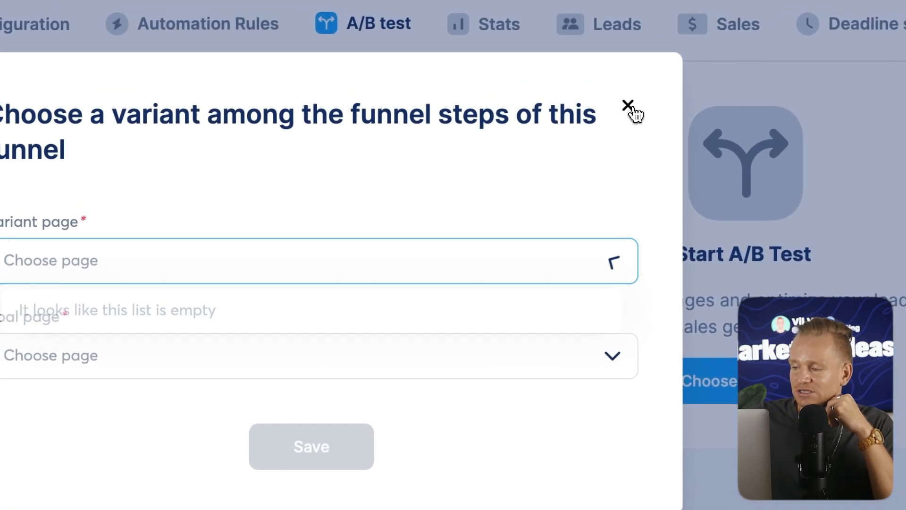
pyautogui.click(629, 106)
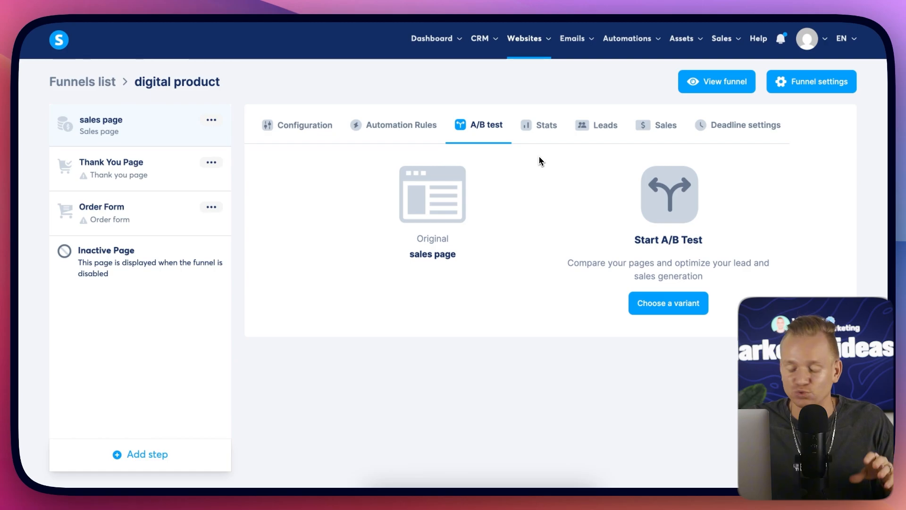
pyautogui.click(546, 125)
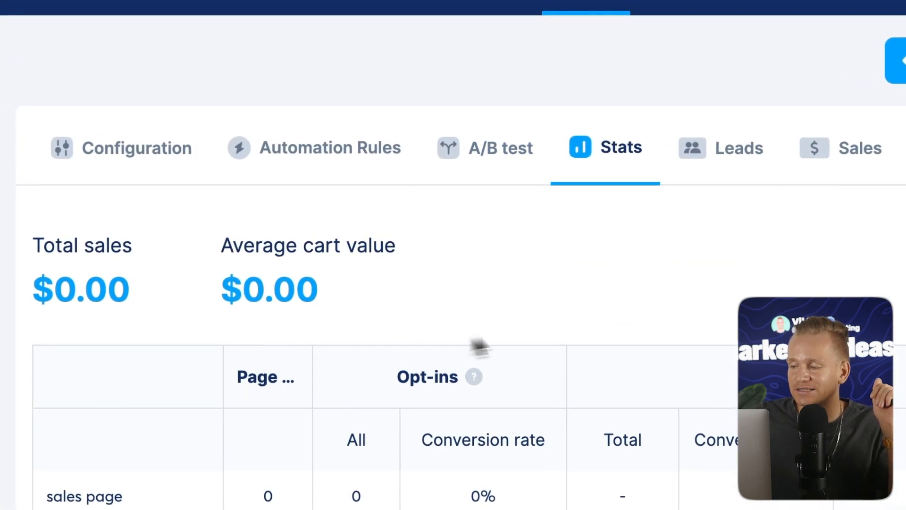
pyautogui.click(732, 150)
pyautogui.click(868, 150)
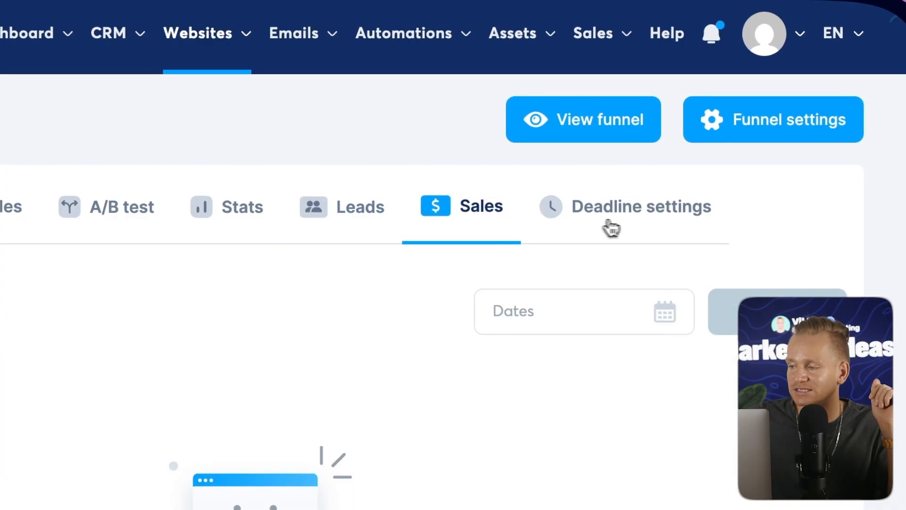
pyautogui.click(611, 229)
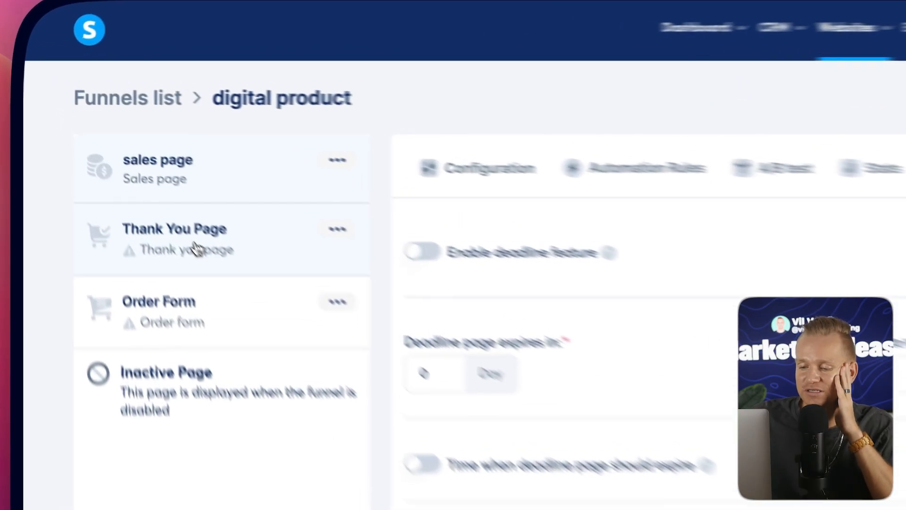
pyautogui.click(130, 174)
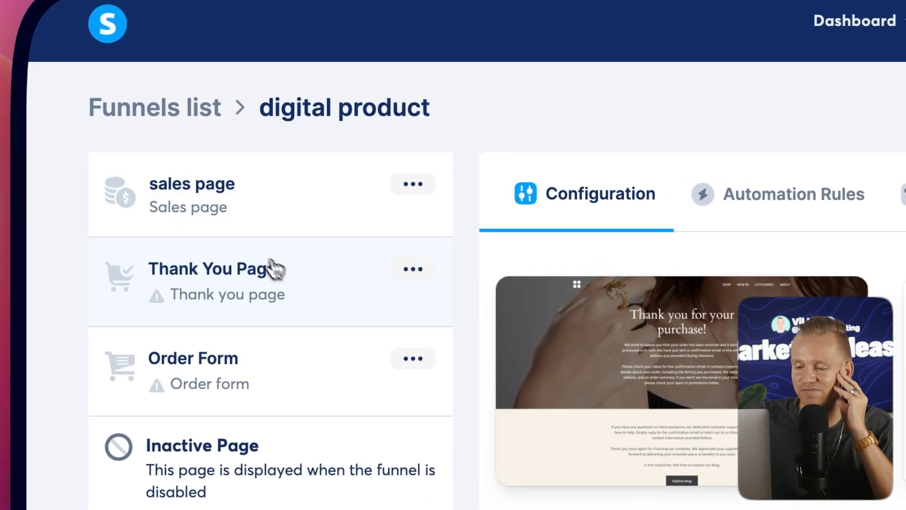
pyautogui.click(260, 222)
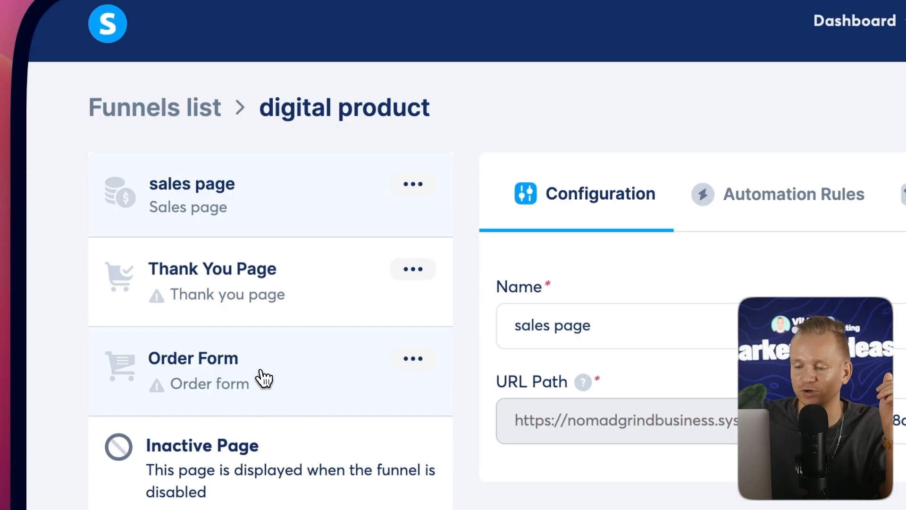
# Move the Order Form step above the Thank You Page step in the funnel.
pyautogui.moveTo(264, 377); pyautogui.dragTo(268, 289)
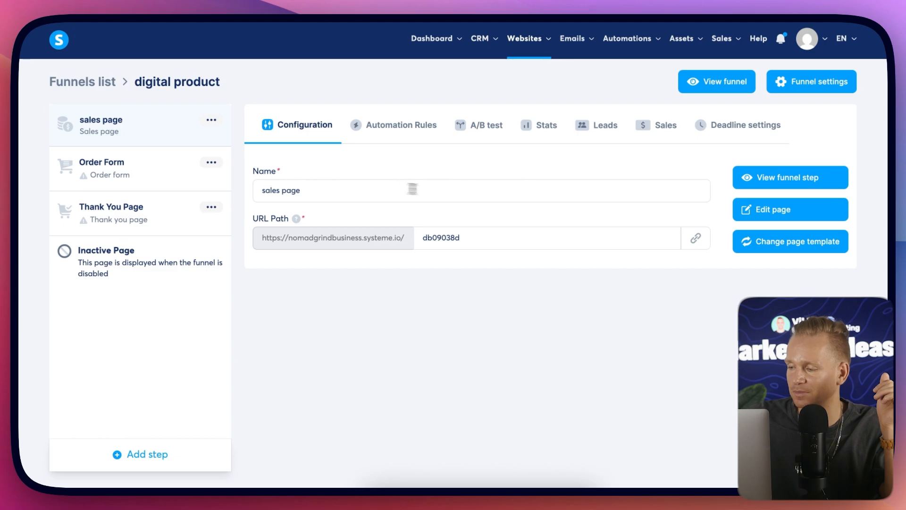
pyautogui.click(413, 189)
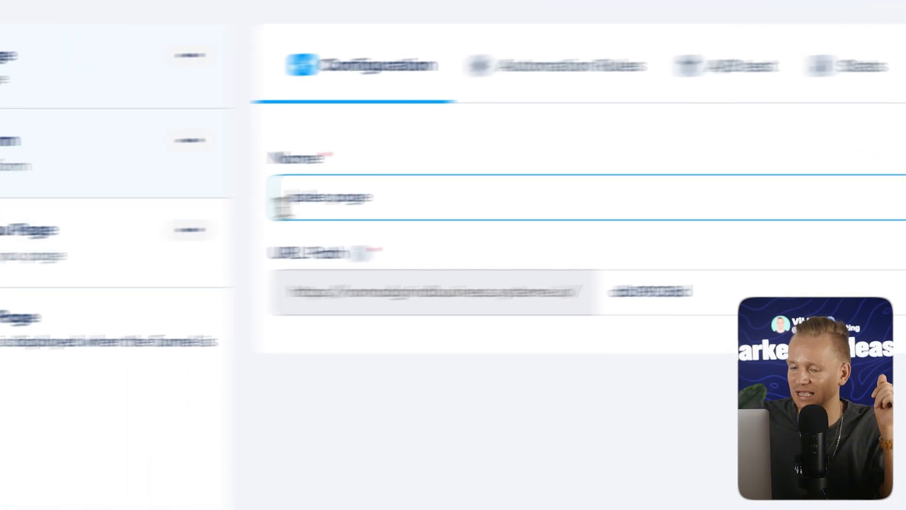
# Add a new funnel step named 'order form' with the Order form step type.
pyautogui.click(265, 429)
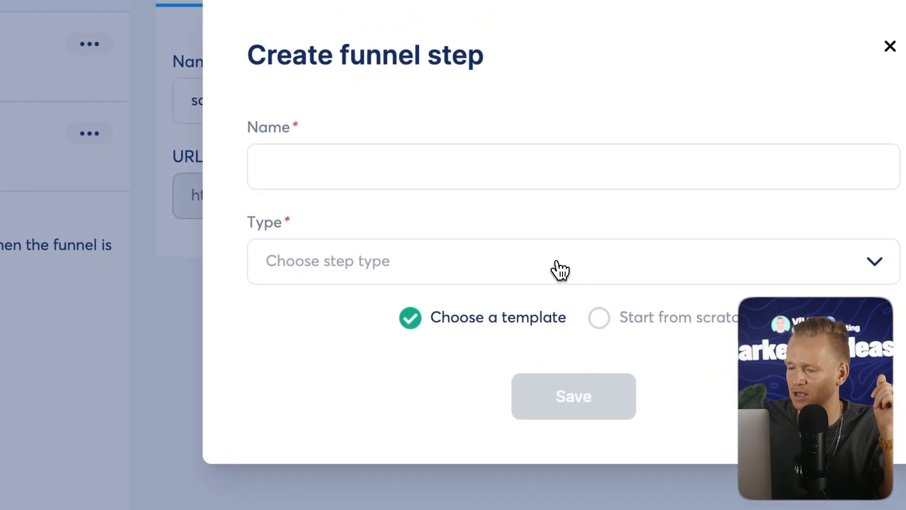
pyautogui.click(374, 155)
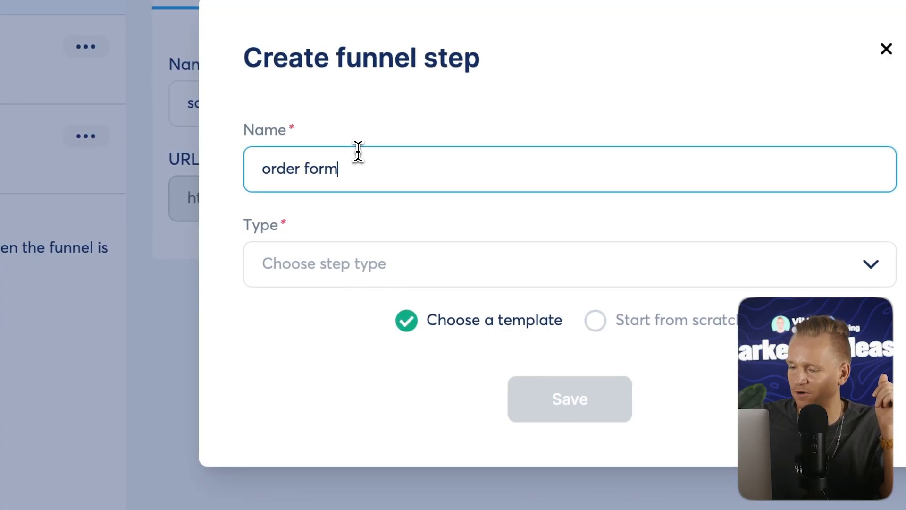
pyautogui.click(428, 279)
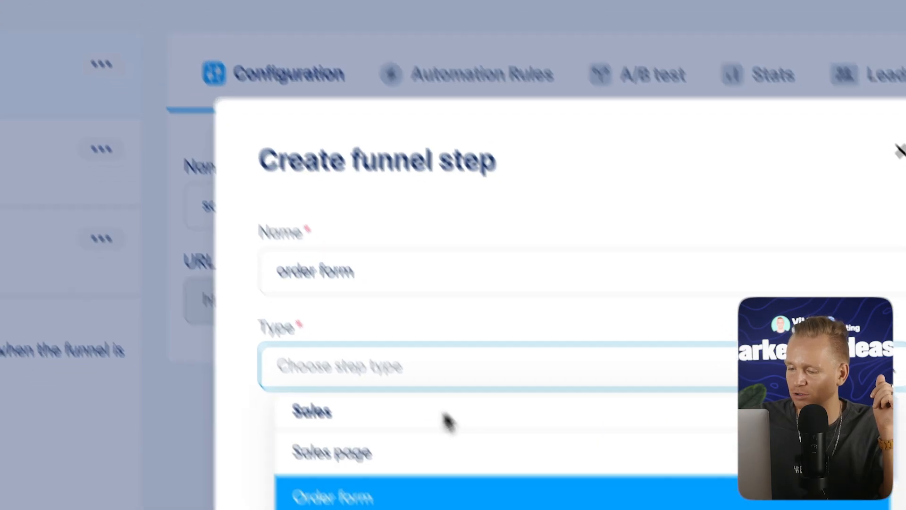
pyautogui.click(402, 498)
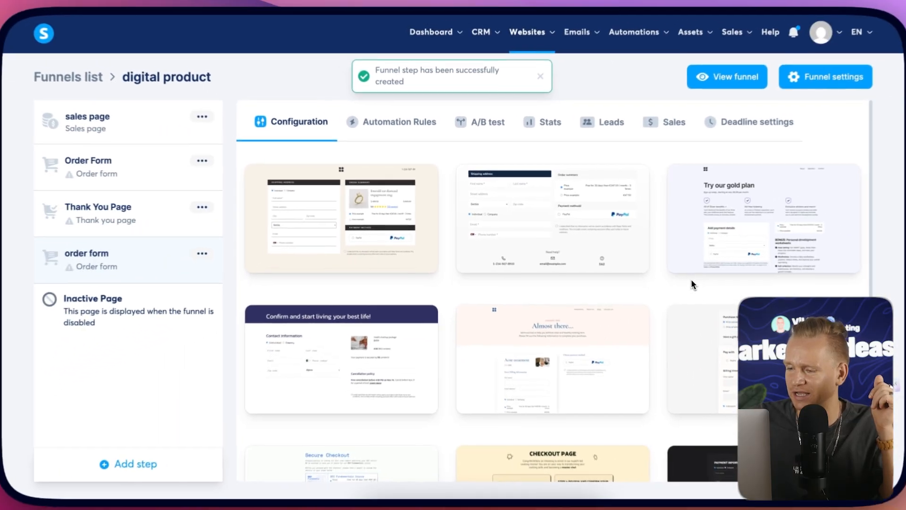
# Select the CHECKOUT PAGE template for the new order form step.
pyautogui.scroll(-3, 668, 291)
pyautogui.moveTo(656, 307)
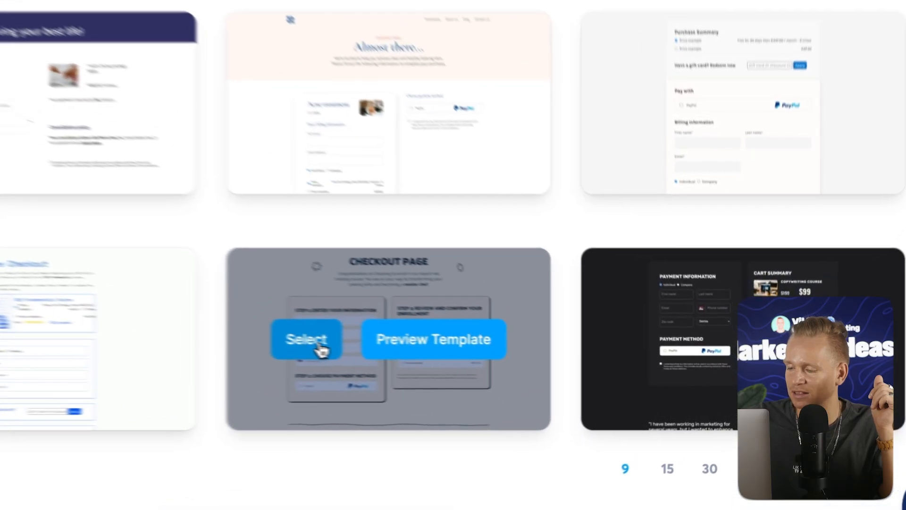
pyautogui.click(501, 362)
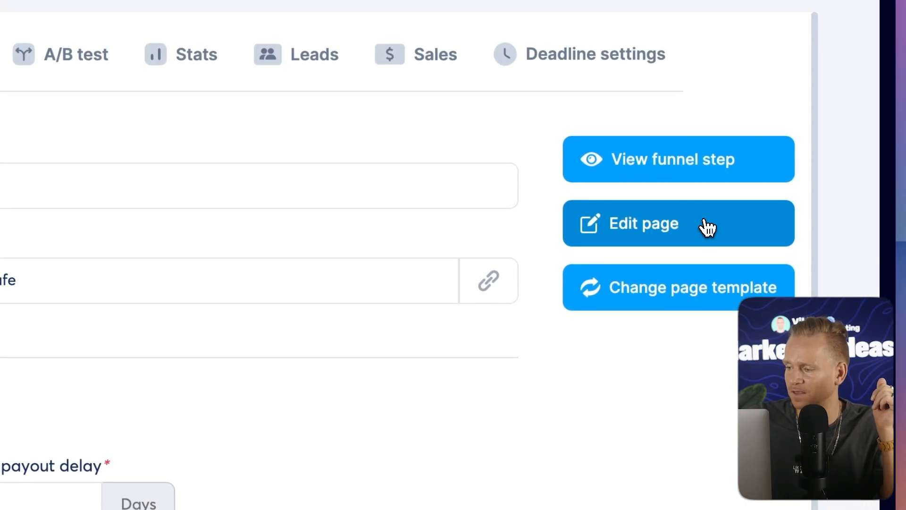
# Open the order form page in the editor and scroll through its checkout sections.
pyautogui.click(705, 221)
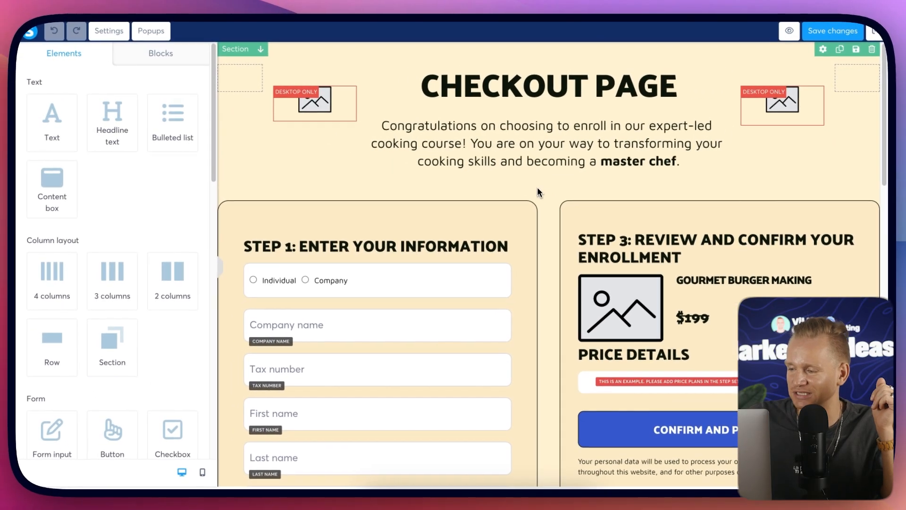
pyautogui.scroll(-5, 451, 234)
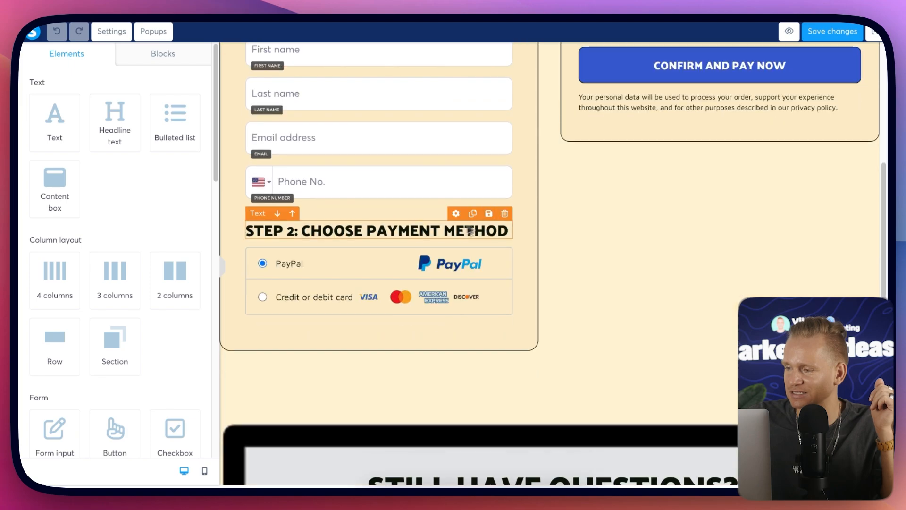
pyautogui.scroll(1, 536, 196)
pyautogui.scroll(-10, 530, 198)
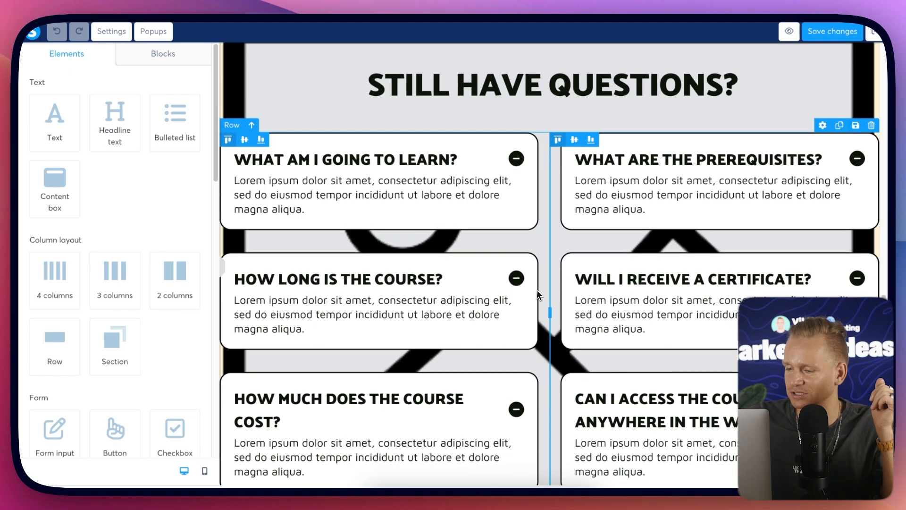
pyautogui.scroll(-3, 539, 287)
pyautogui.scroll(12, 540, 287)
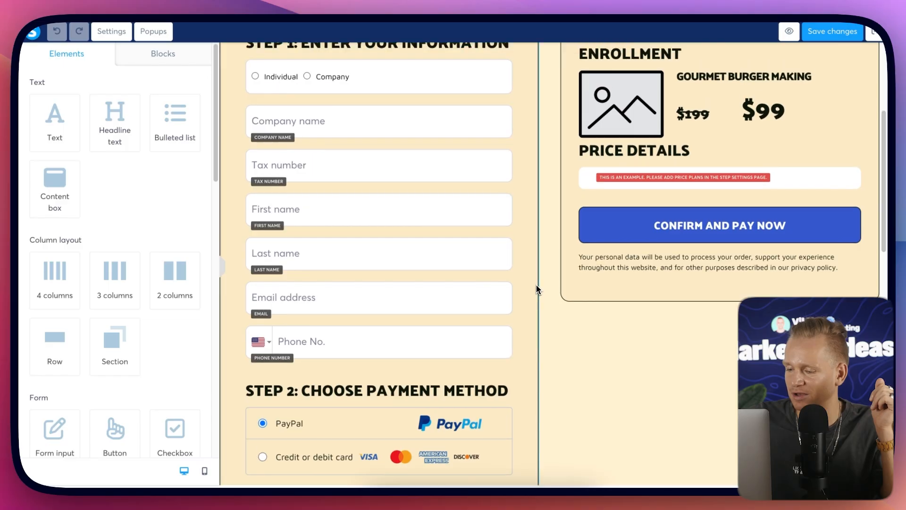
pyautogui.scroll(5, 379, 190)
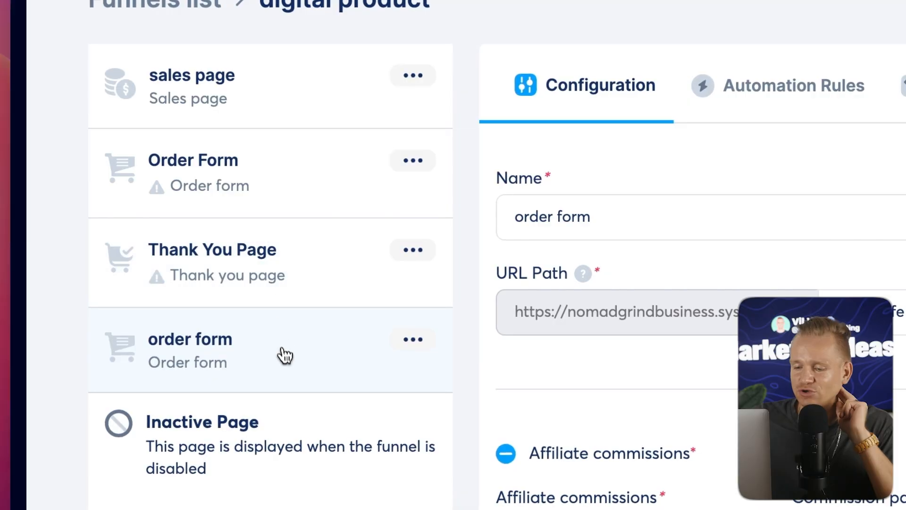
# Move the new order form step directly below the sales page and delete the old Order Form step.
pyautogui.moveTo(285, 355); pyautogui.dragTo(293, 172)
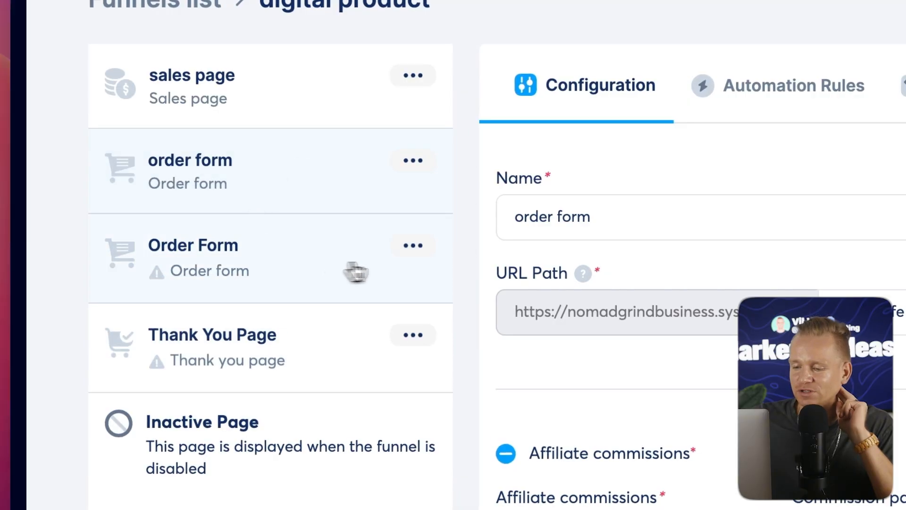
pyautogui.click(413, 246)
pyautogui.click(338, 334)
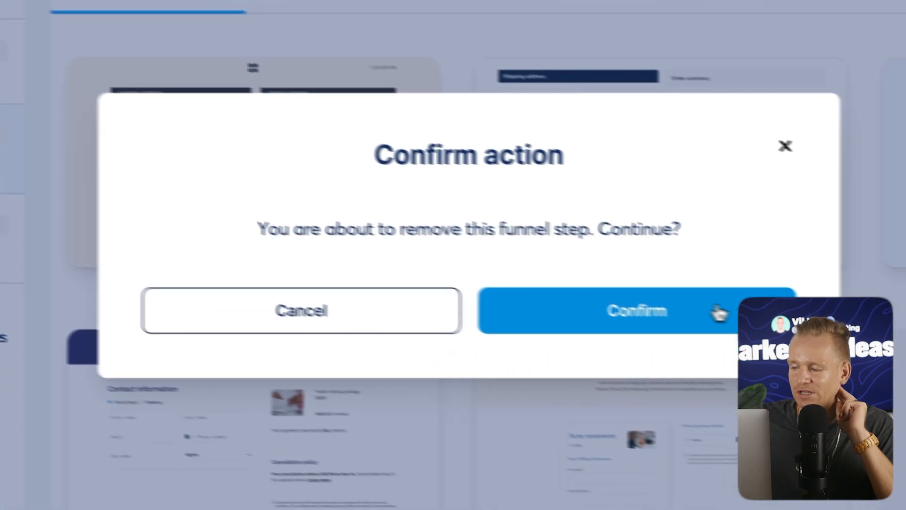
pyautogui.click(710, 310)
# Set the order form step's affiliate commission to 30%.
pyautogui.click(231, 166)
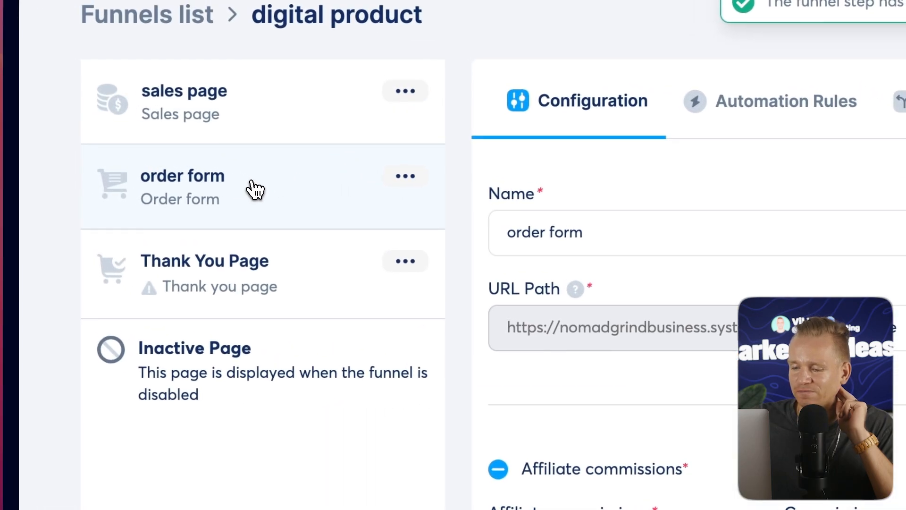
pyautogui.scroll(-3, 679, 342)
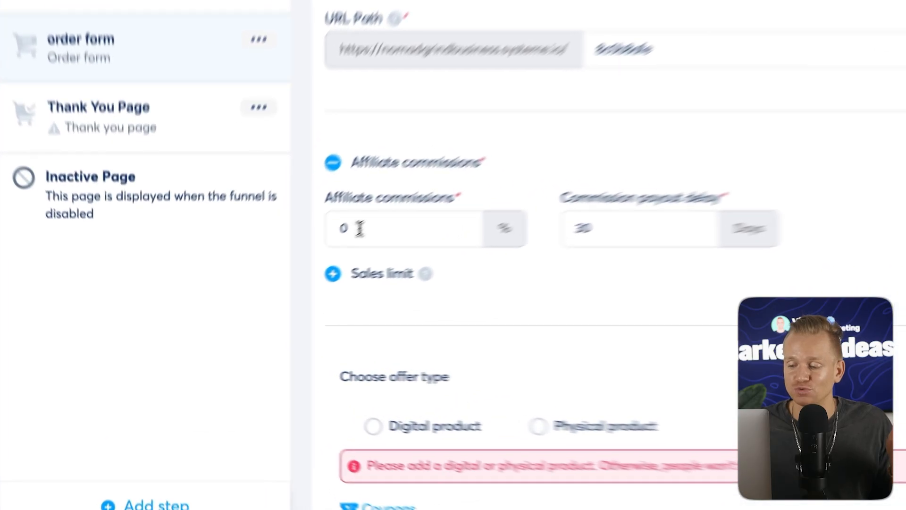
pyautogui.doubleClick(331, 226)
pyautogui.write('3')
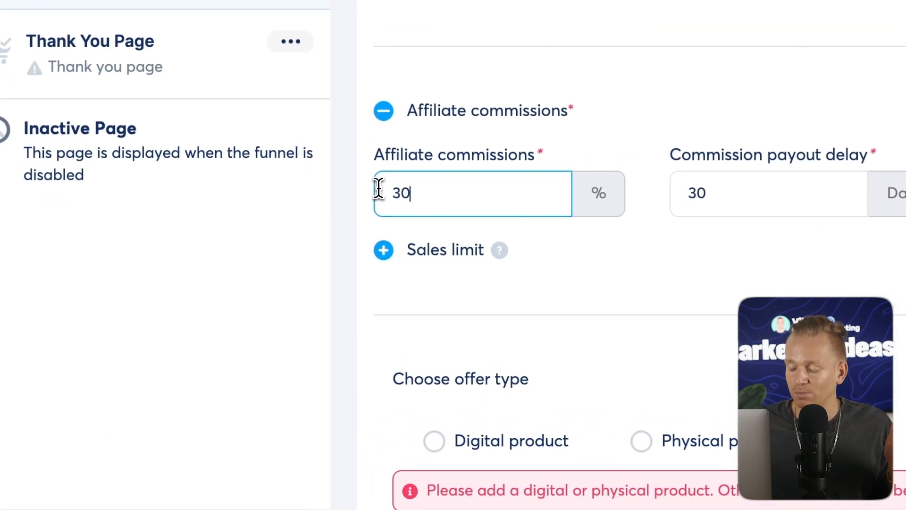
pyautogui.write('0')
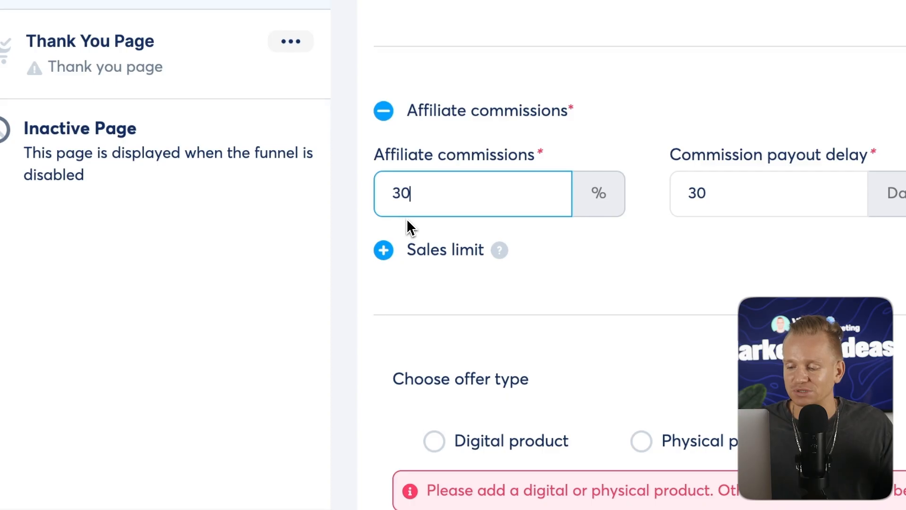
pyautogui.click(407, 218)
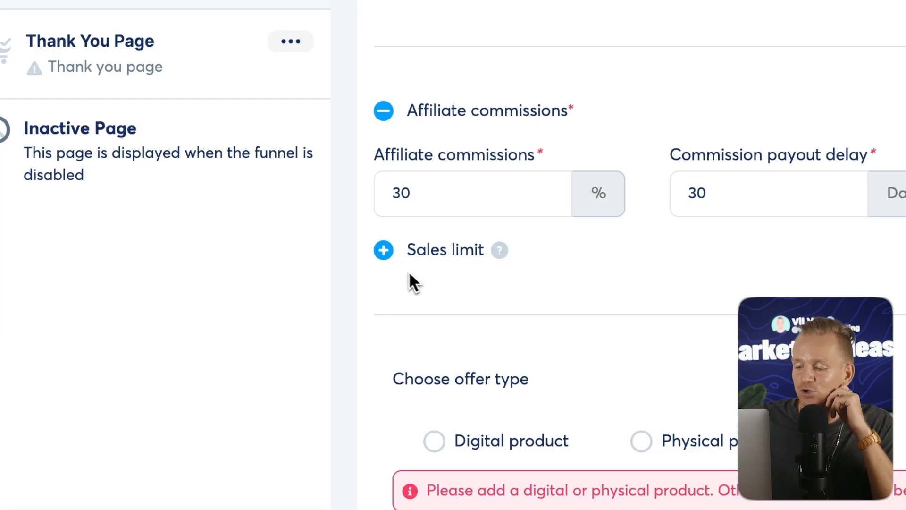
# Choose Digital product as the offer type and add a new digital product named 'digitall product'.
pyautogui.scroll(-3, 525, 298)
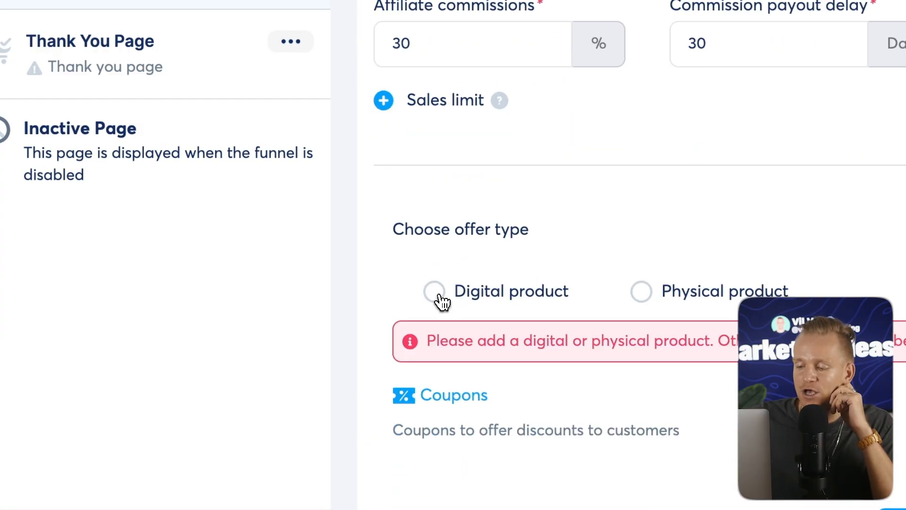
pyautogui.click(439, 297)
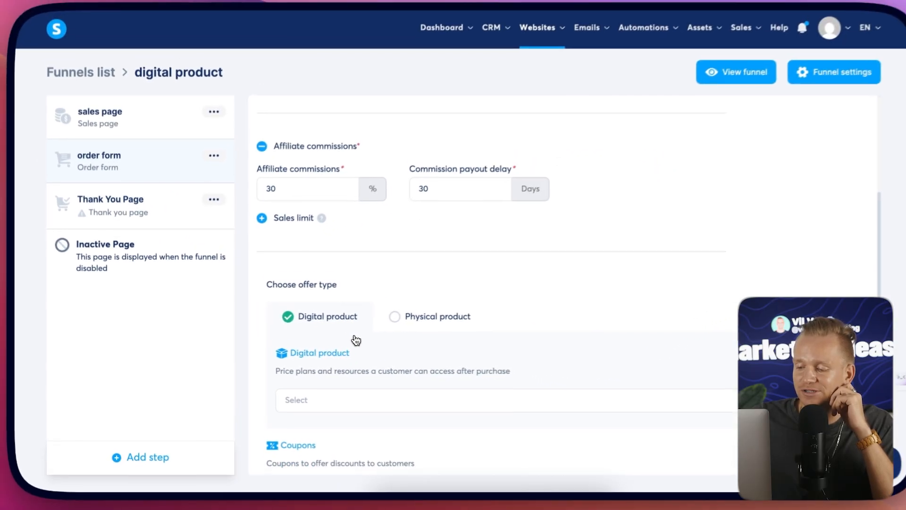
pyautogui.scroll(-2, 518, 309)
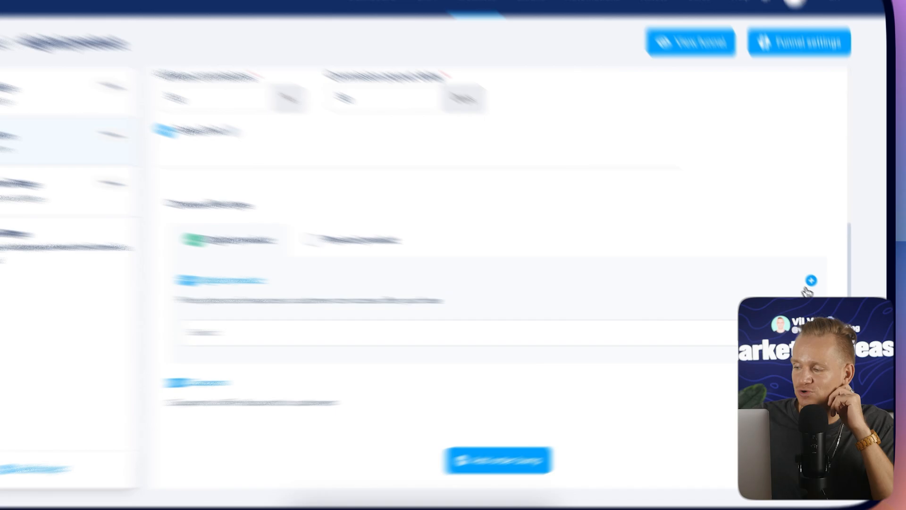
pyautogui.click(822, 289)
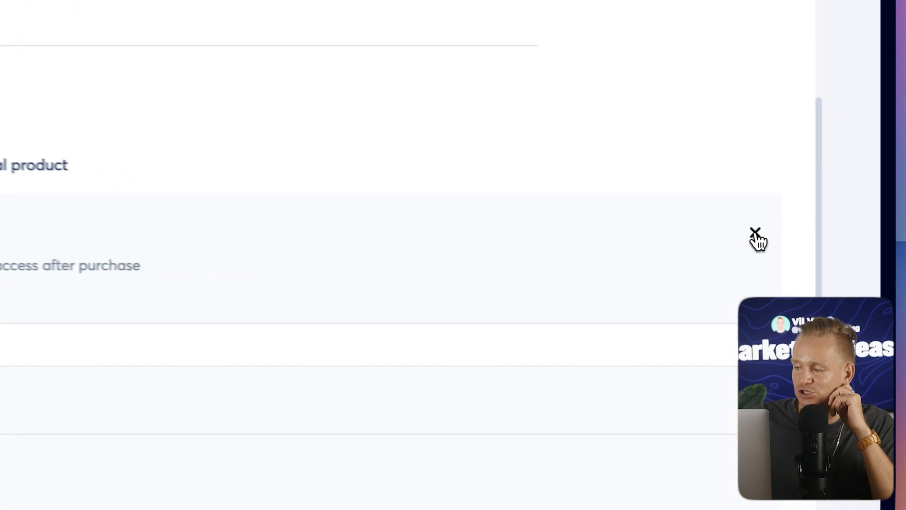
pyautogui.click(255, 313)
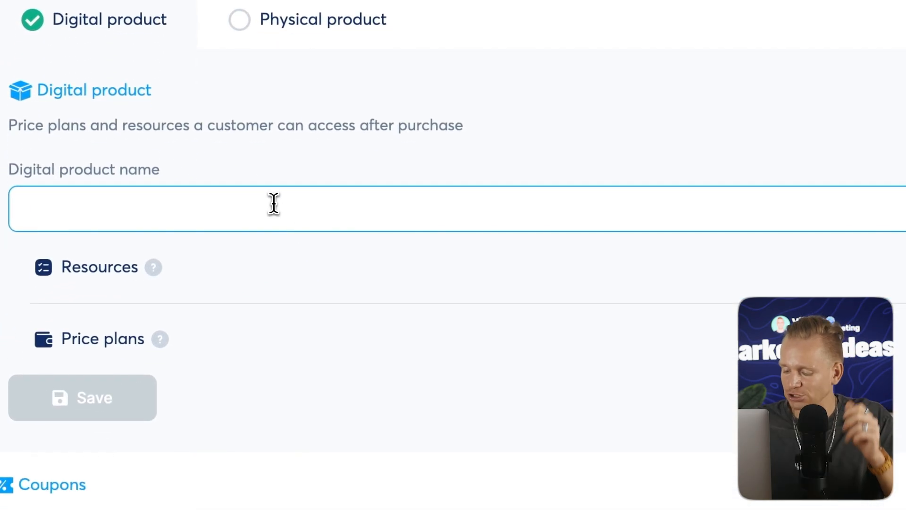
pyautogui.write('digitall')
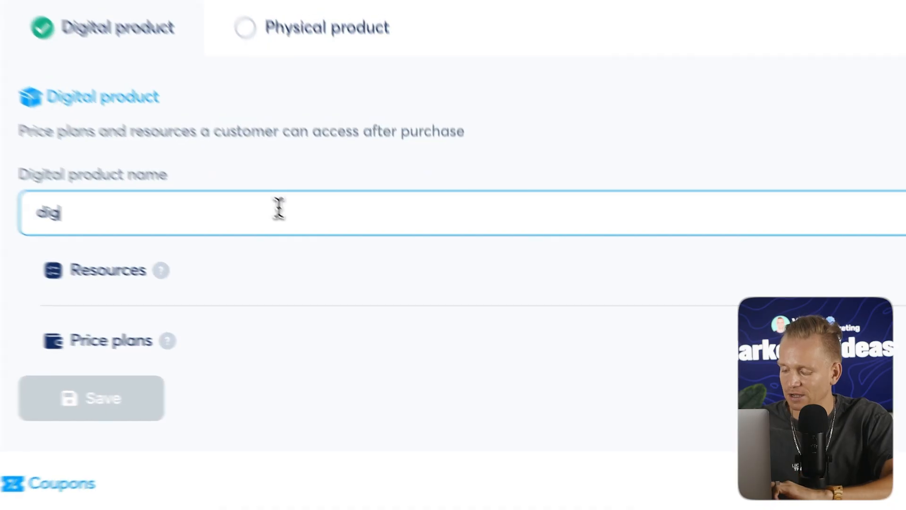
pyautogui.write(' product')
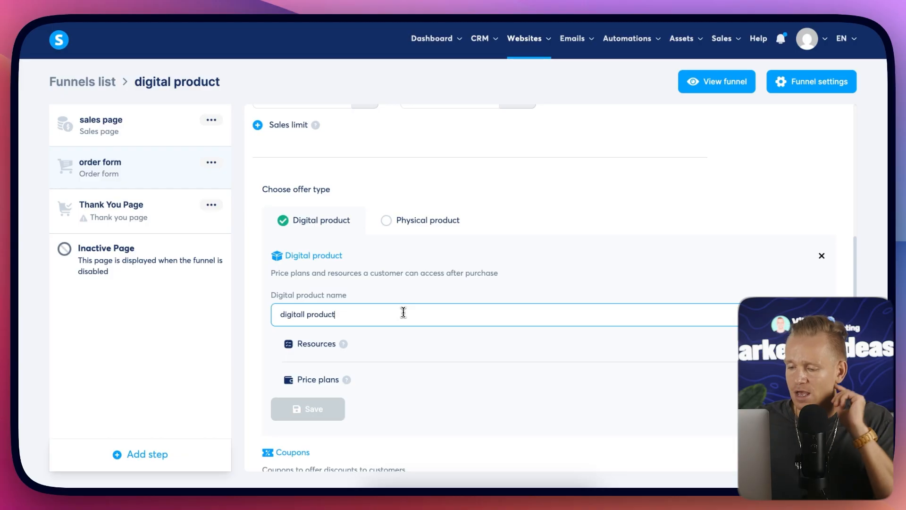
# Add a resource entry to the digital product.
pyautogui.scroll(-1, 404, 313)
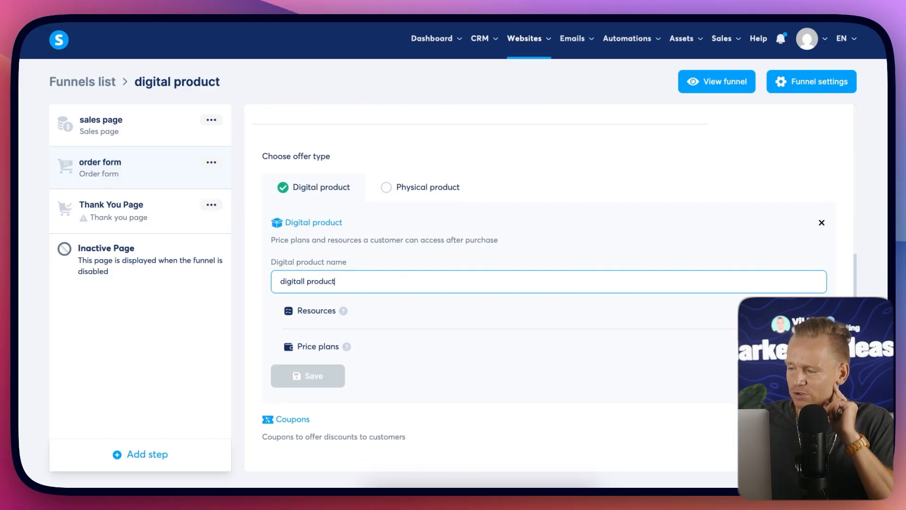
pyautogui.click(822, 310)
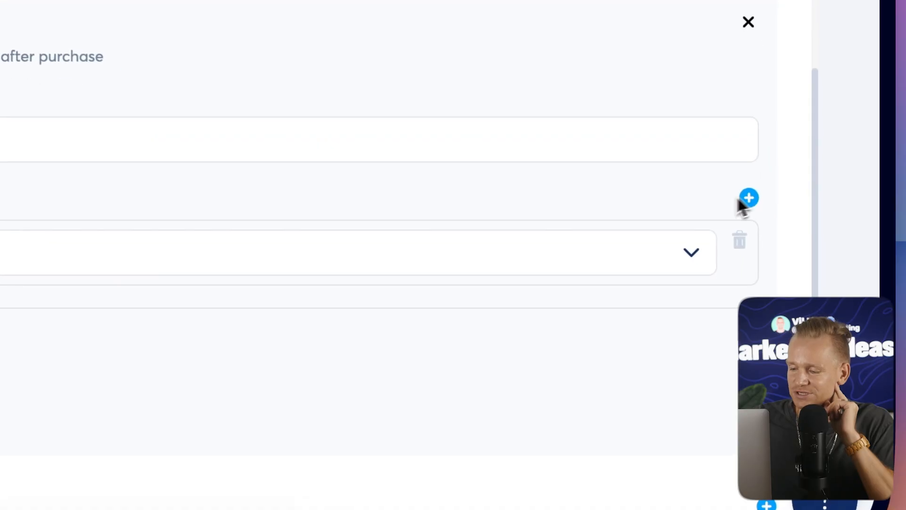
pyautogui.click(648, 250)
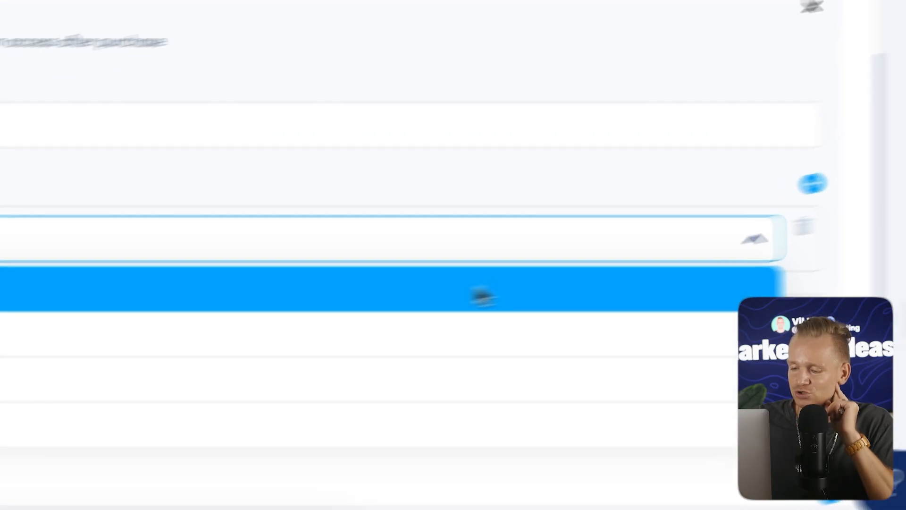
pyautogui.click(208, 240)
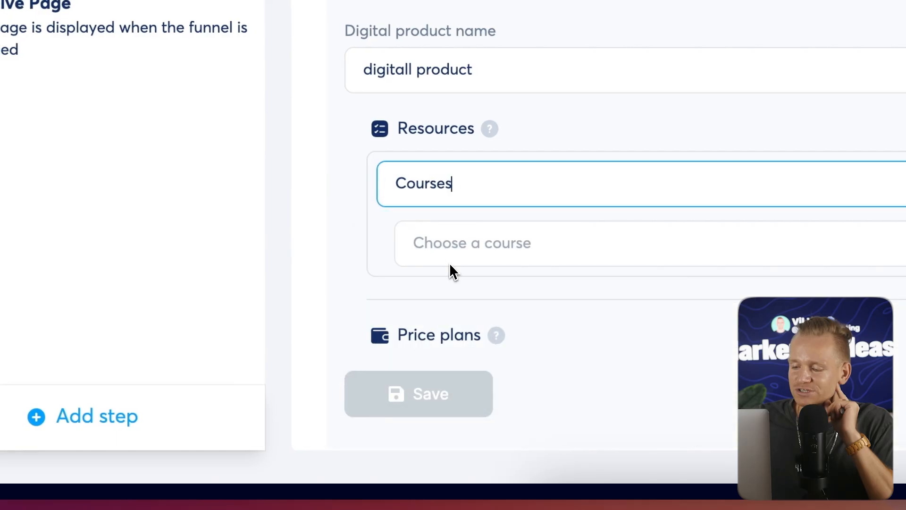
pyautogui.click(512, 201)
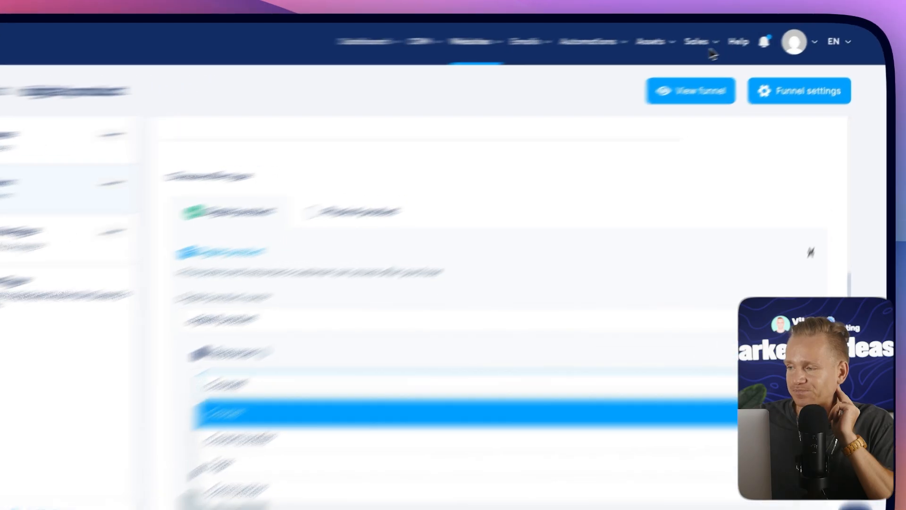
pyautogui.moveTo(692, 38)
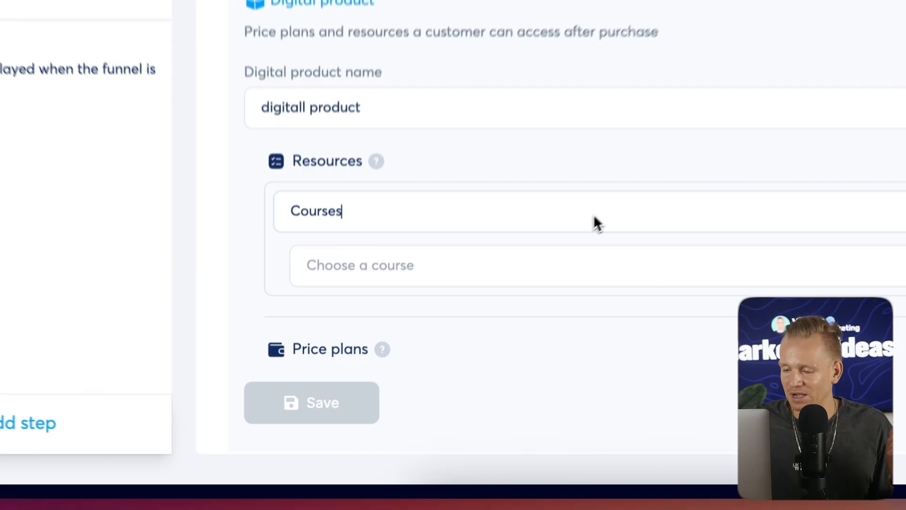
# Change the resource type to Tags and choose the Instagram Templates tag.
pyautogui.click(460, 340)
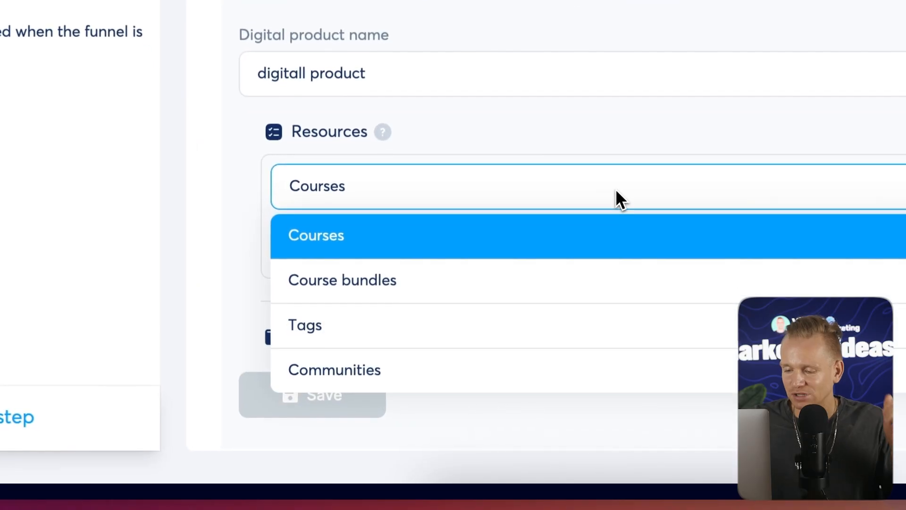
pyautogui.click(301, 314)
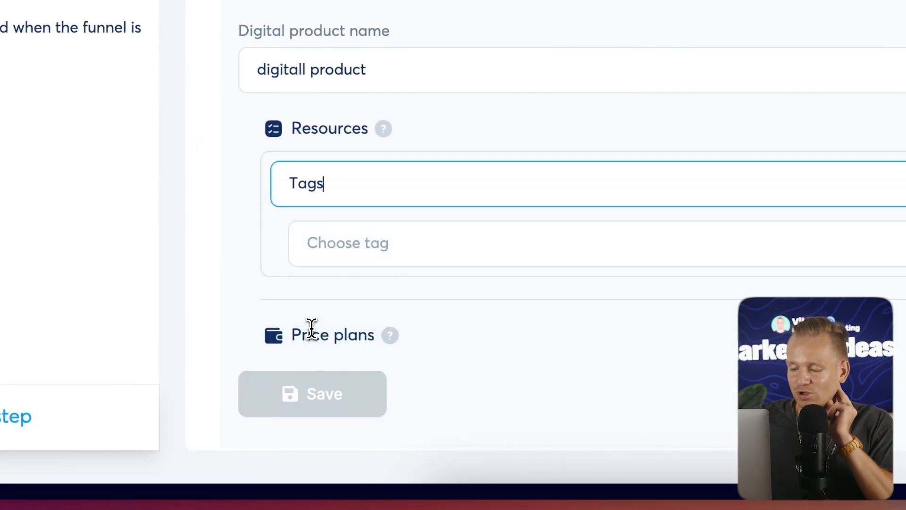
pyautogui.click(429, 243)
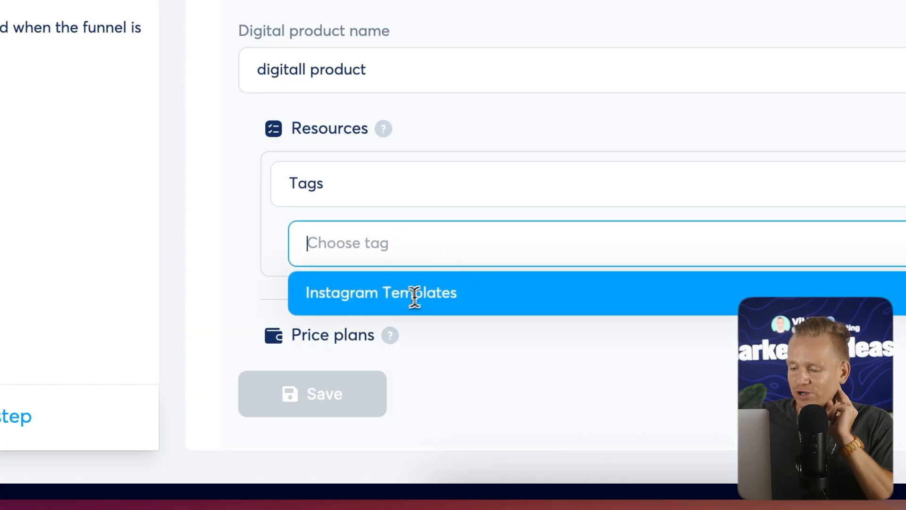
pyautogui.click(440, 296)
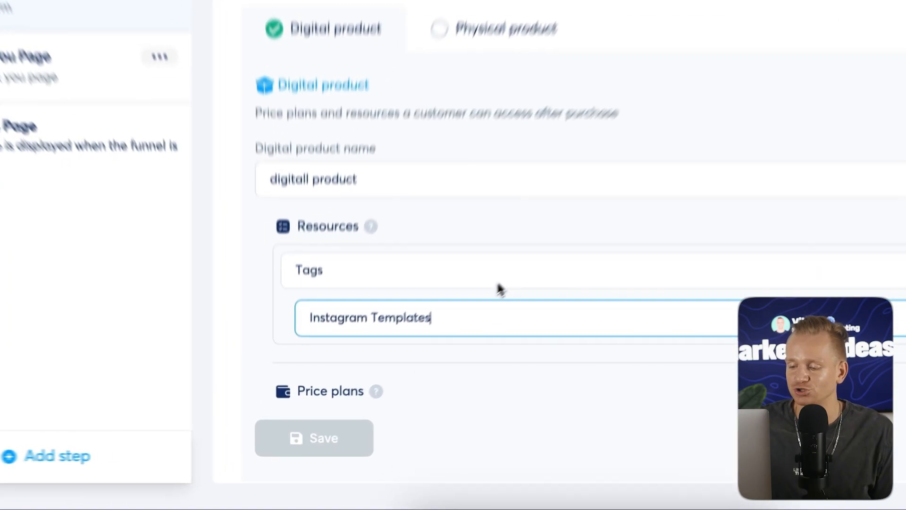
# Add a price plan to the digital product with the One-time payment type.
pyautogui.click(411, 345)
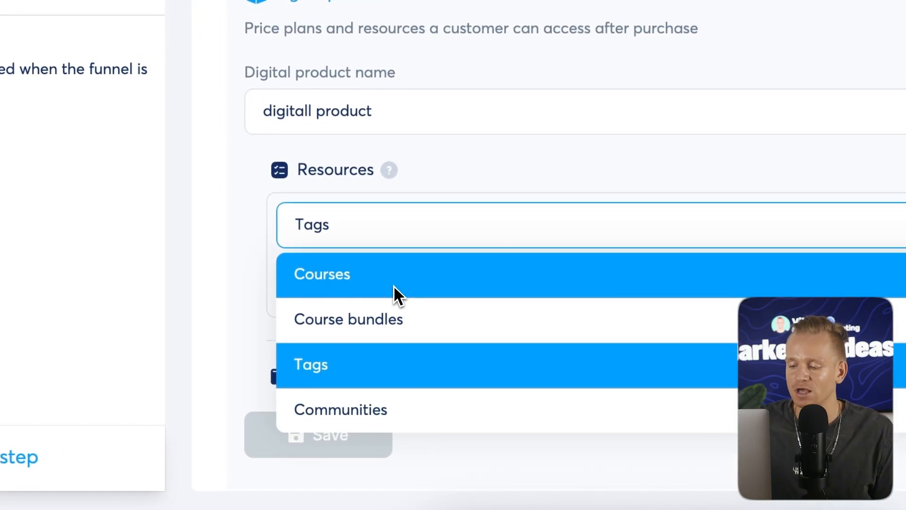
pyautogui.click(267, 193)
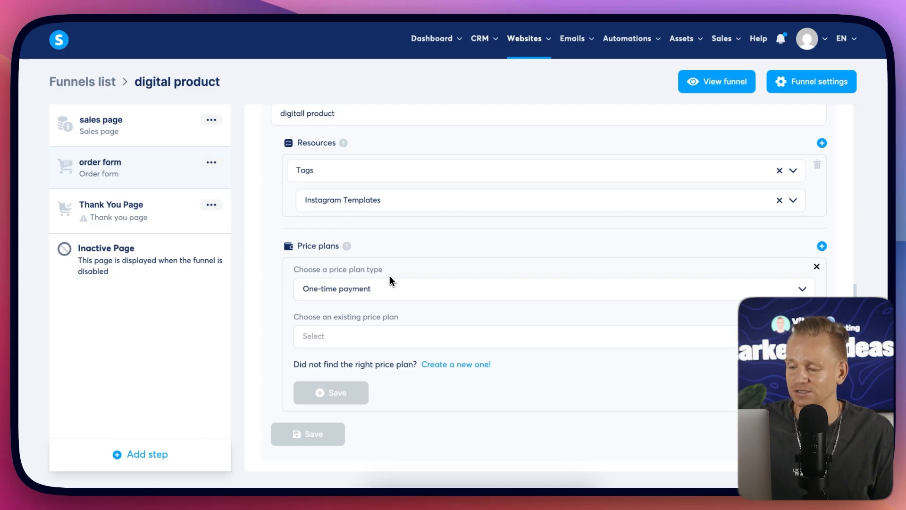
pyautogui.click(370, 290)
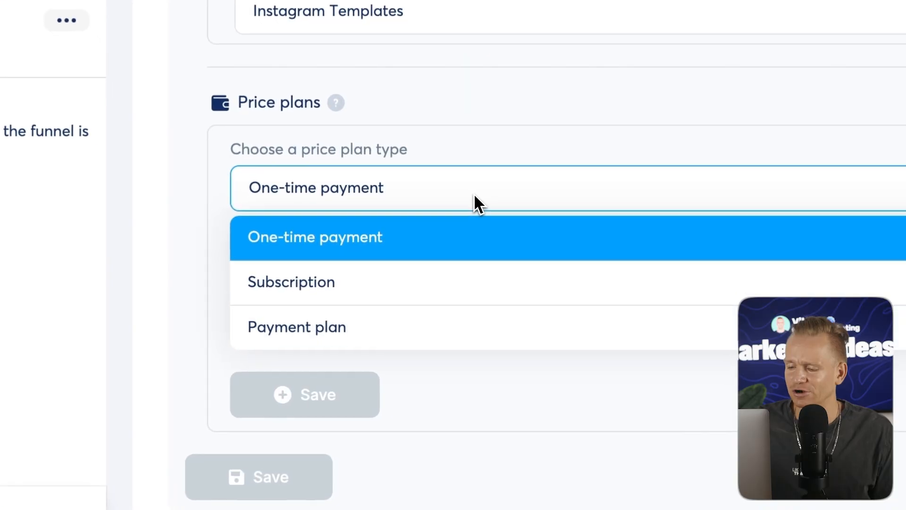
pyautogui.click(318, 247)
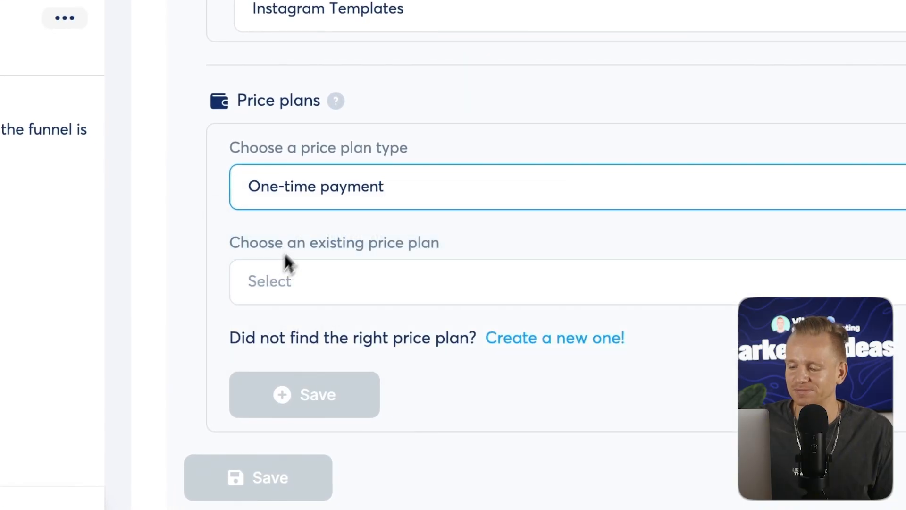
pyautogui.click(307, 191)
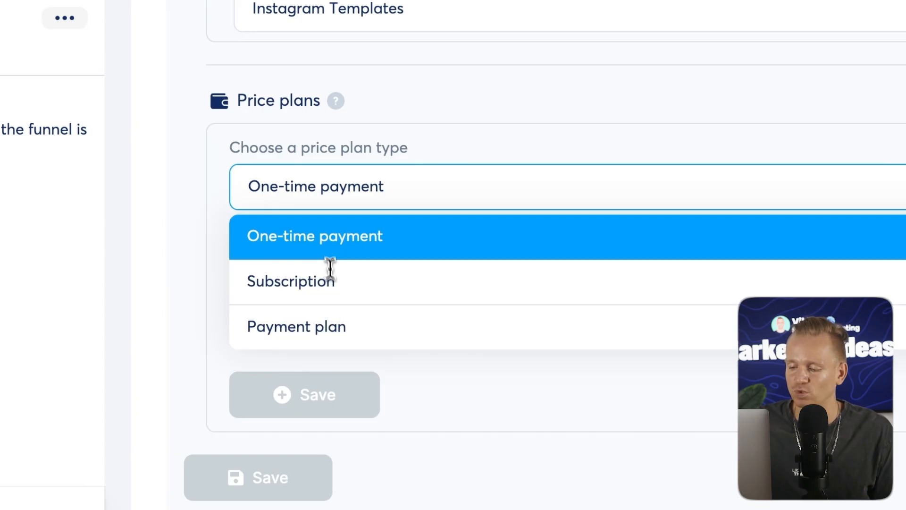
pyautogui.click(330, 236)
pyautogui.click(317, 286)
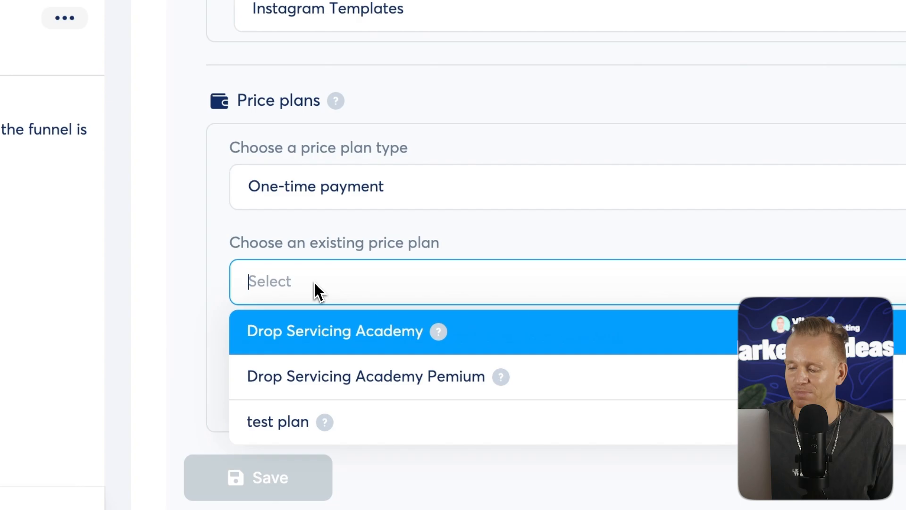
pyautogui.click(358, 293)
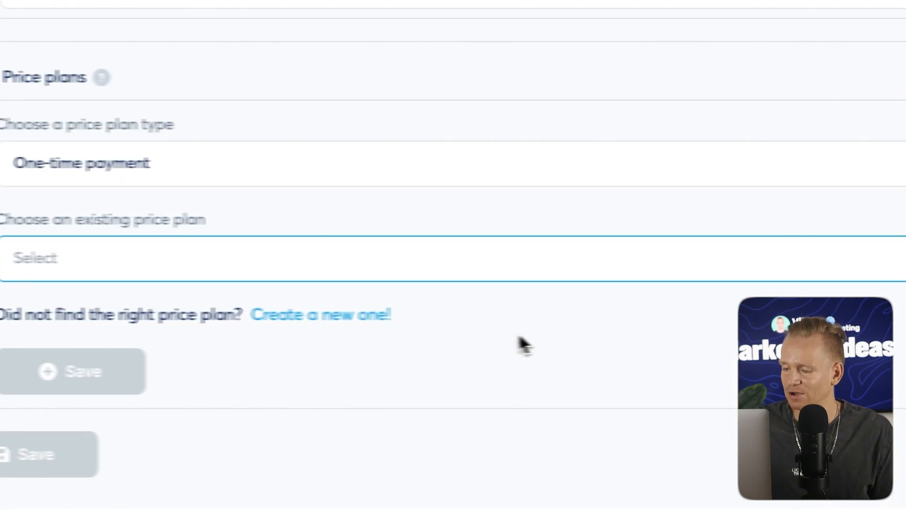
# Create a new price plan named 'paymet' as shown on the order form.
pyautogui.click(337, 315)
pyautogui.click(156, 150)
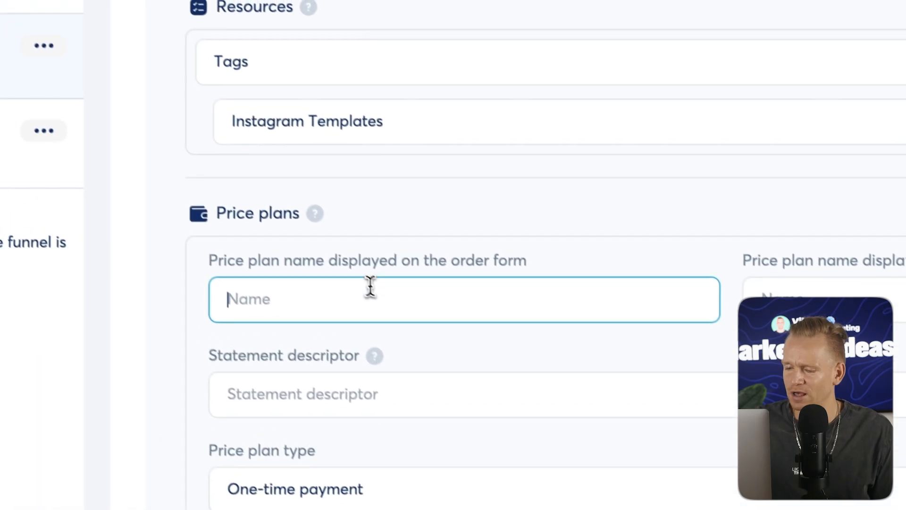
pyautogui.scroll(-5, 510, 302)
pyautogui.scroll(2, 524, 226)
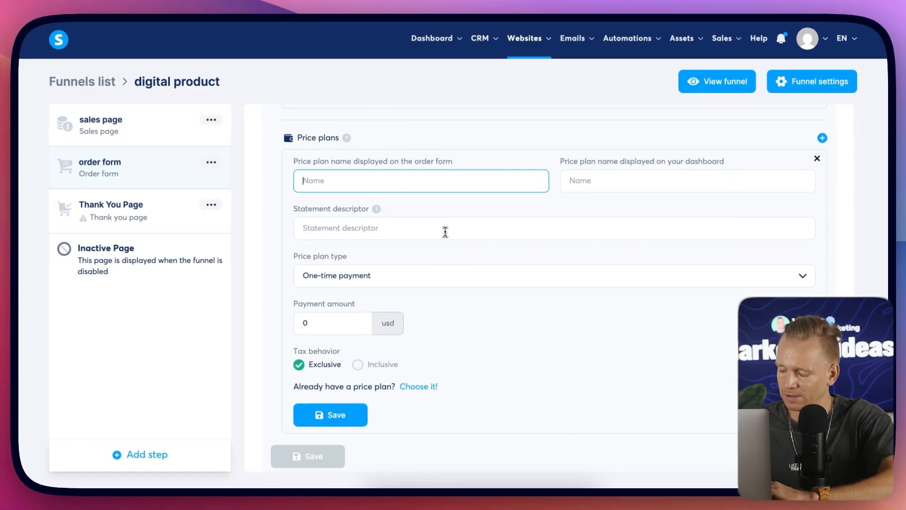
pyautogui.write('paymet')
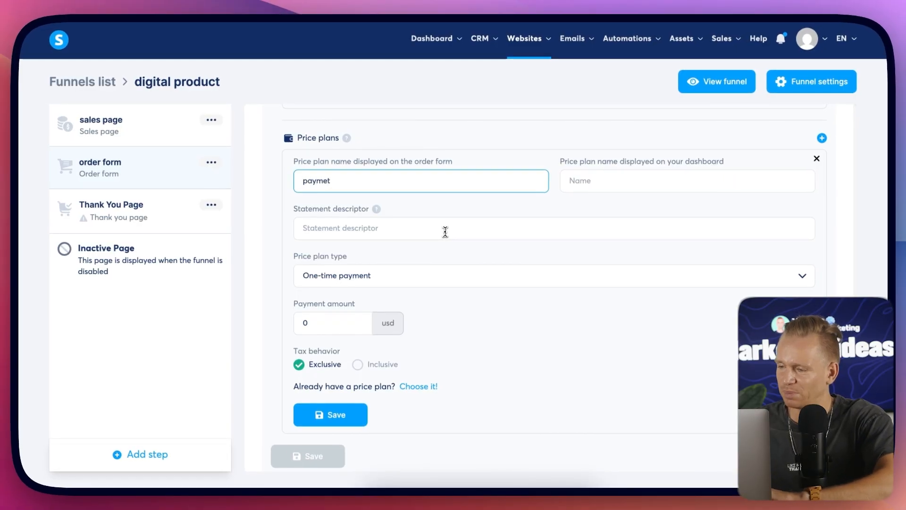
# Copy the plan name 'paymet' into the dashboard name and statement descriptor fields.
pyautogui.click(635, 185)
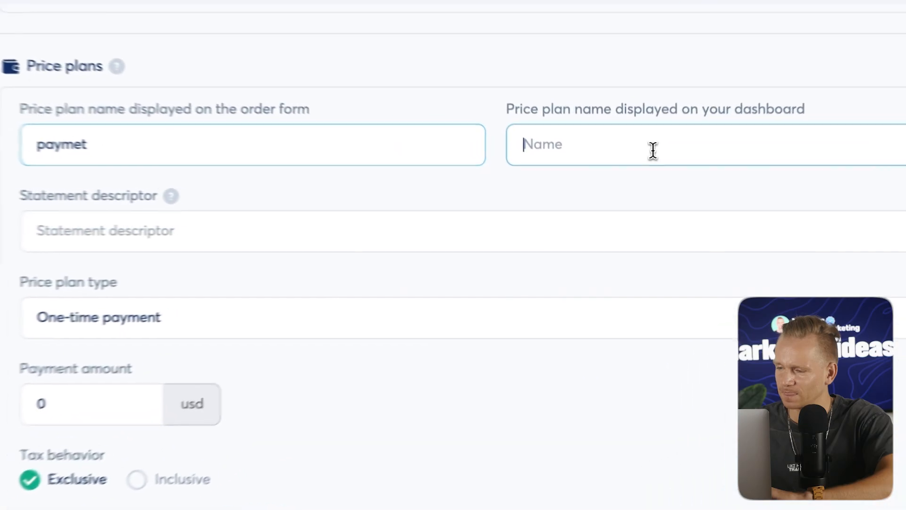
pyautogui.doubleClick(491, 181)
pyautogui.rightClick(476, 182)
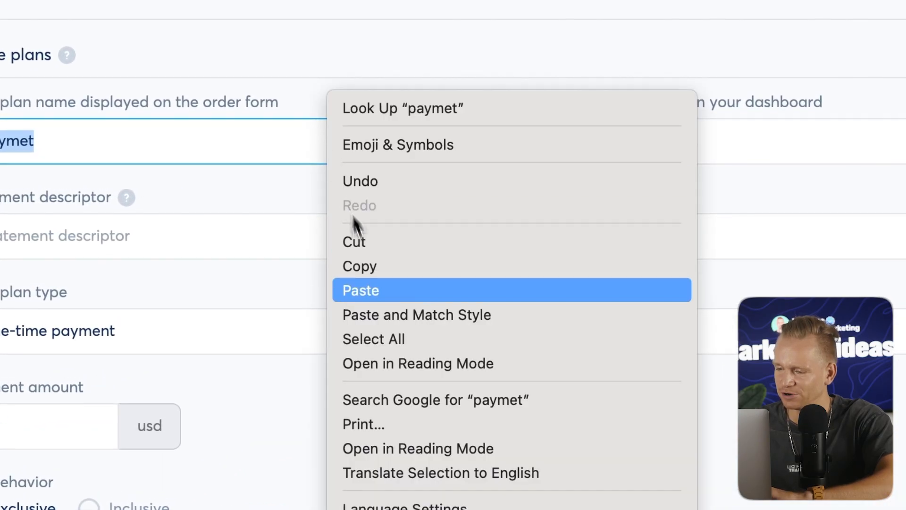
pyautogui.click(388, 266)
pyautogui.click(603, 137)
pyautogui.rightClick(606, 146)
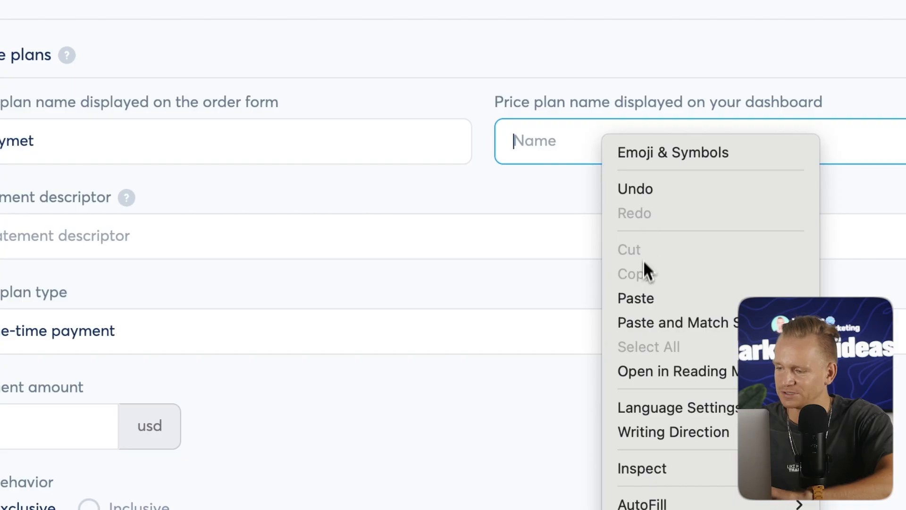
pyautogui.click(636, 298)
pyautogui.click(383, 245)
pyautogui.rightClick(383, 251)
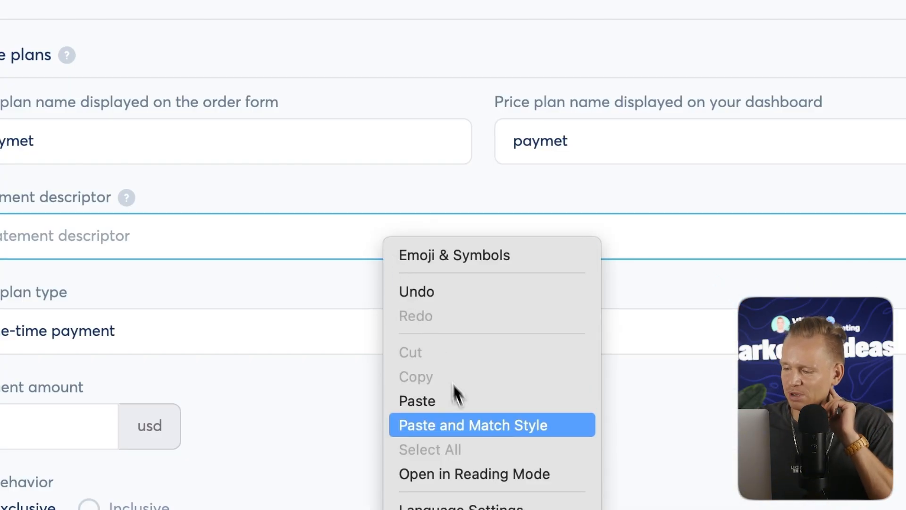
pyautogui.click(464, 408)
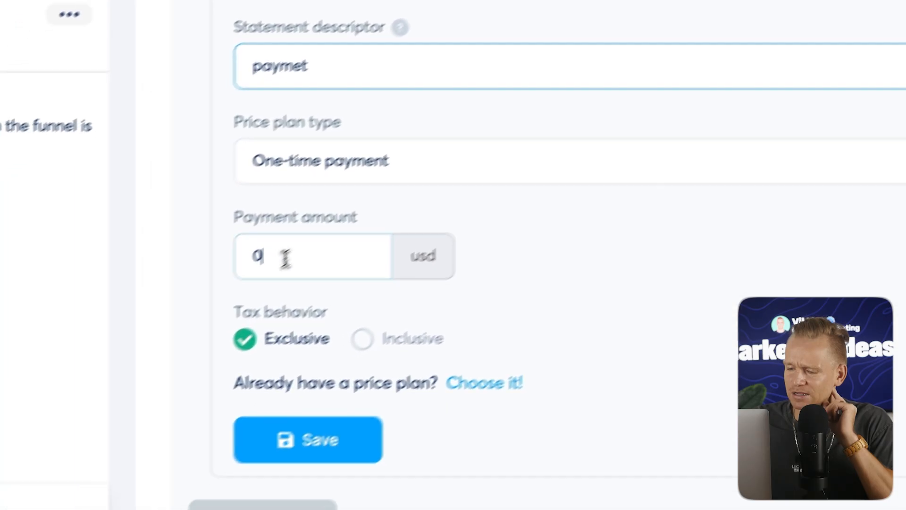
# Set the payment amount to 500 usd, then save the price plan and the offer.
pyautogui.moveTo(18, 423); pyautogui.dragTo(0, 424)
pyautogui.write('500')
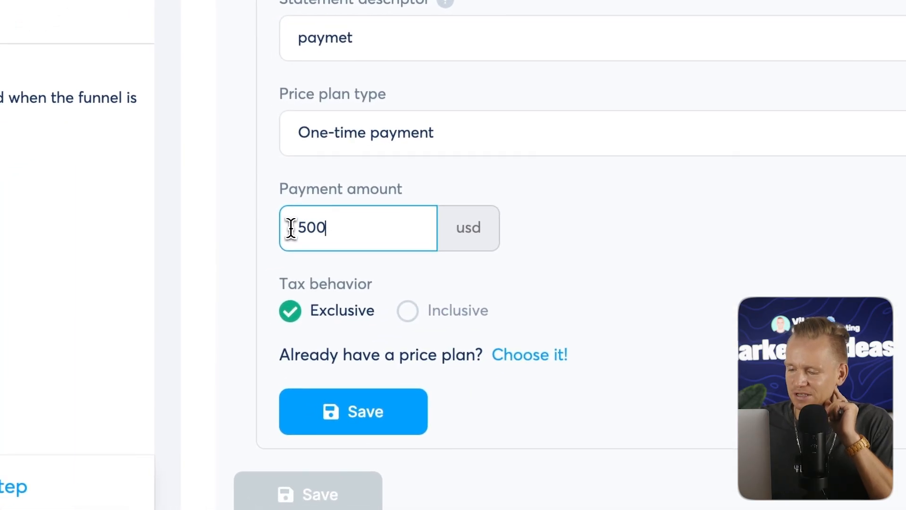
pyautogui.click(609, 255)
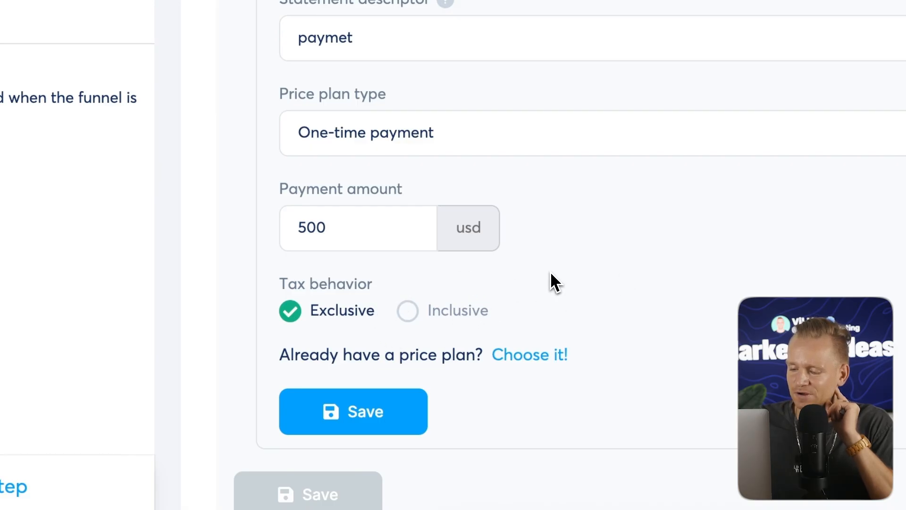
pyautogui.click(386, 413)
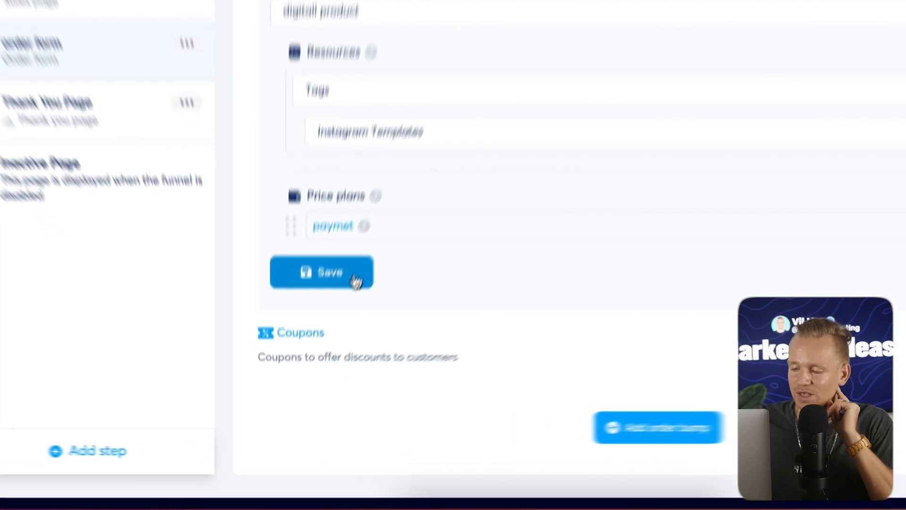
pyautogui.click(328, 331)
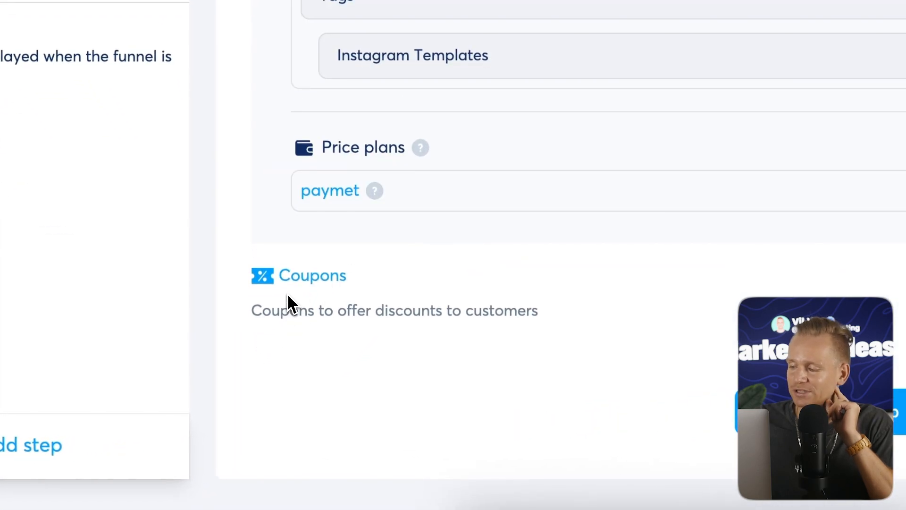
pyautogui.click(766, 266)
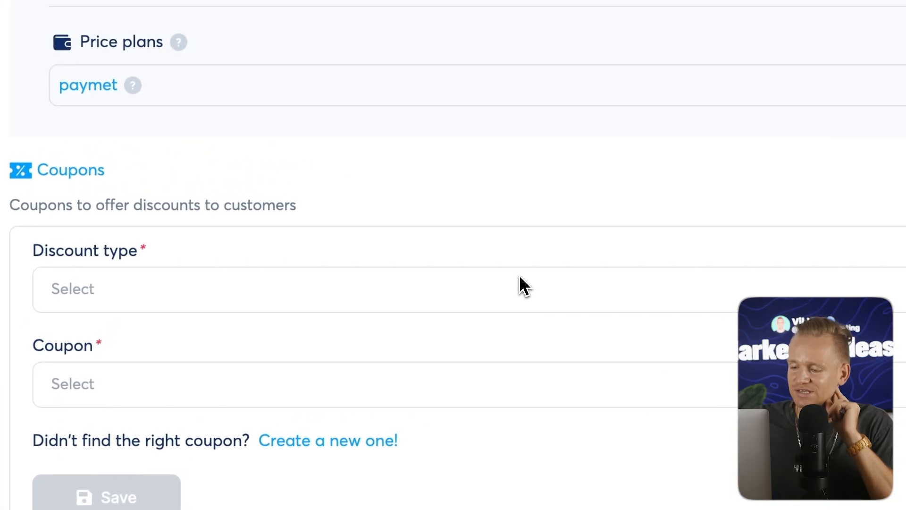
pyautogui.click(515, 283)
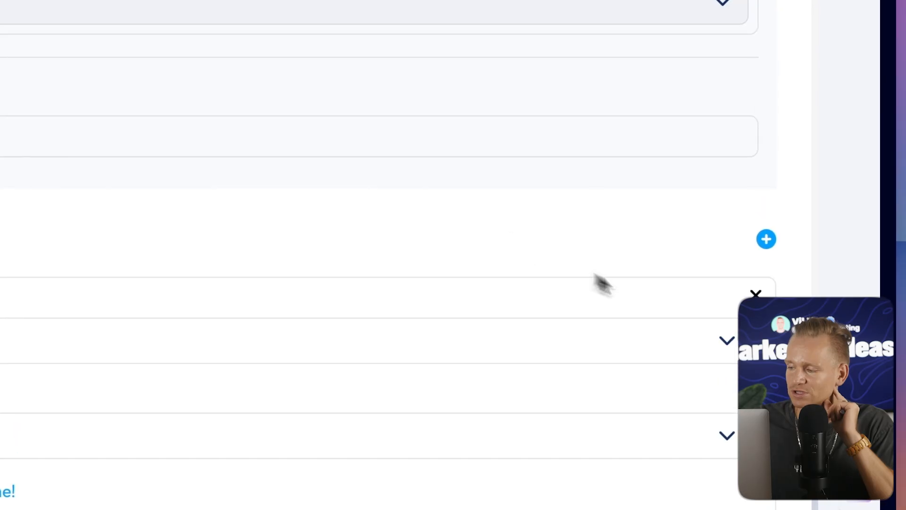
pyautogui.click(756, 178)
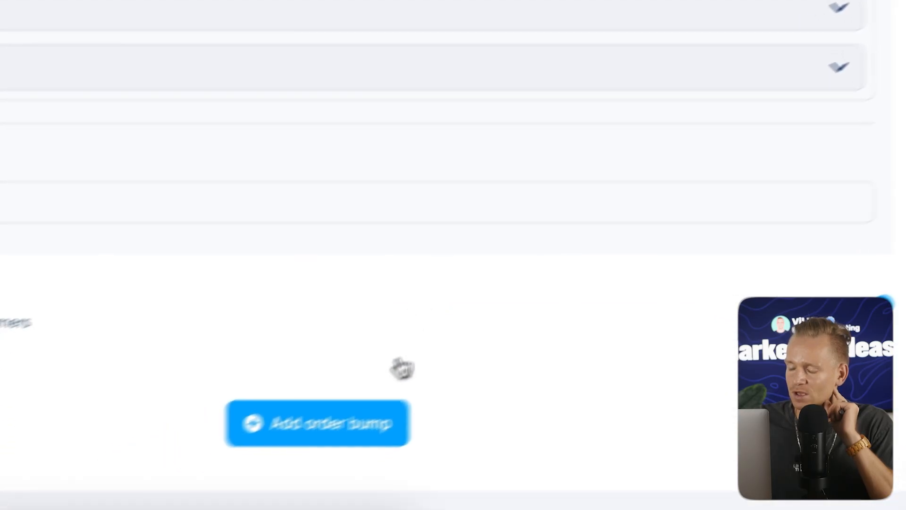
# Review the order form step's configuration, then its Automation Rules and A/B test tabs.
pyautogui.scroll(1, 361, 201)
pyautogui.scroll(-1, 363, 189)
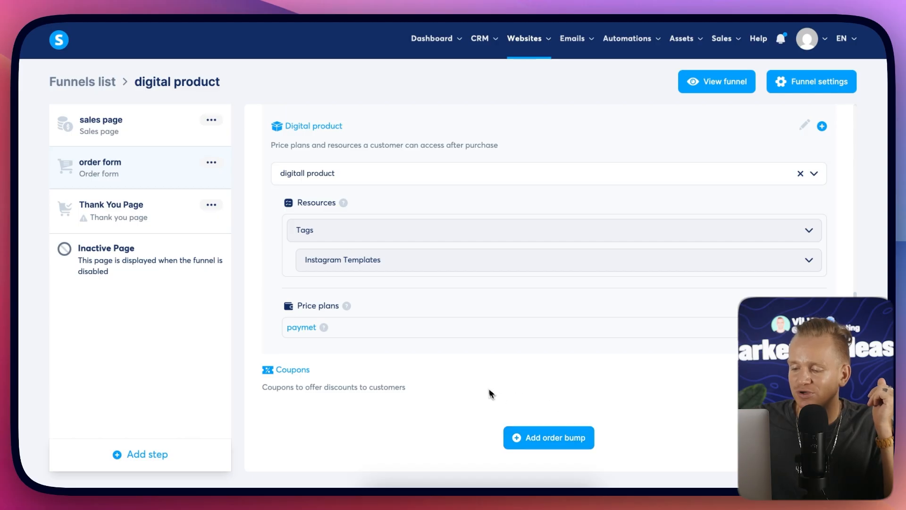
pyautogui.scroll(3, 528, 401)
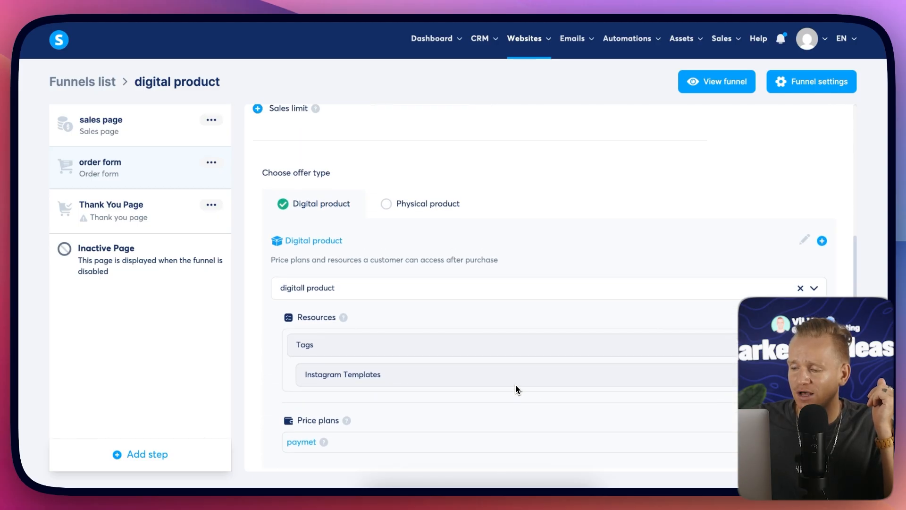
pyautogui.scroll(-3, 450, 253)
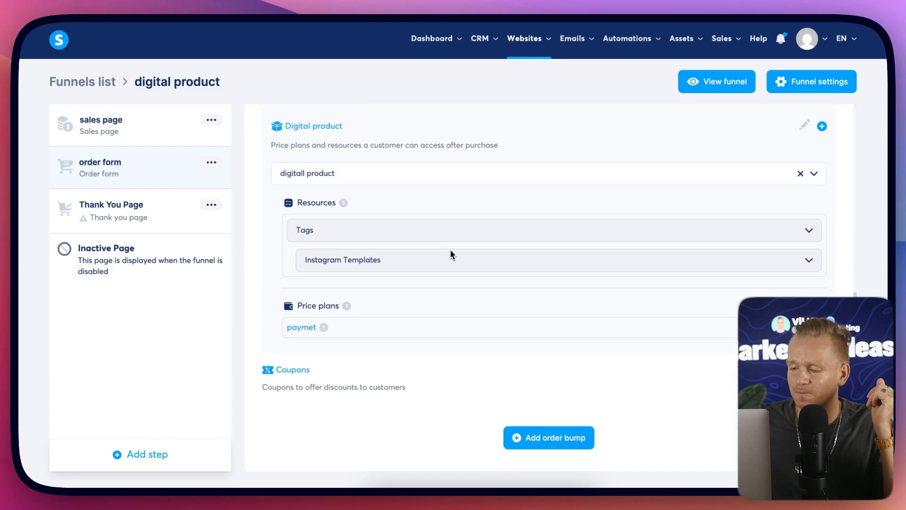
pyautogui.scroll(3, 451, 255)
pyautogui.scroll(5, 451, 255)
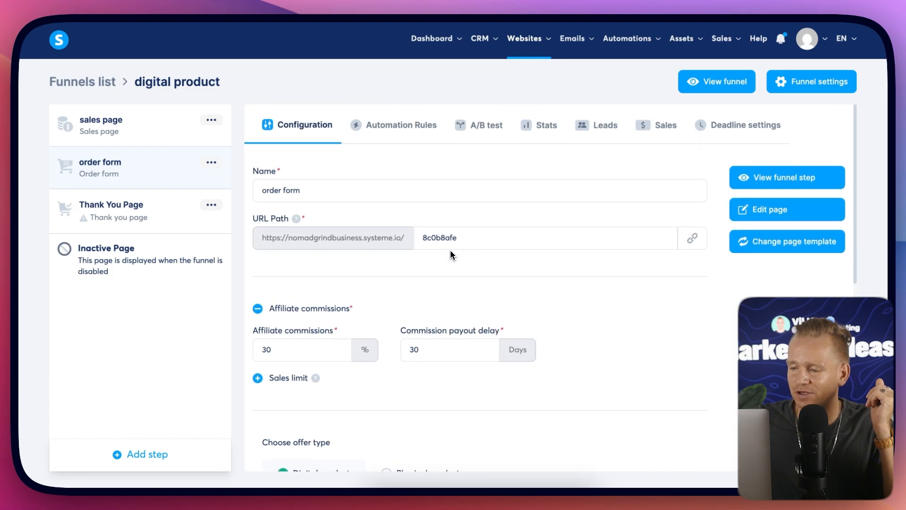
pyautogui.scroll(-3, 436, 147)
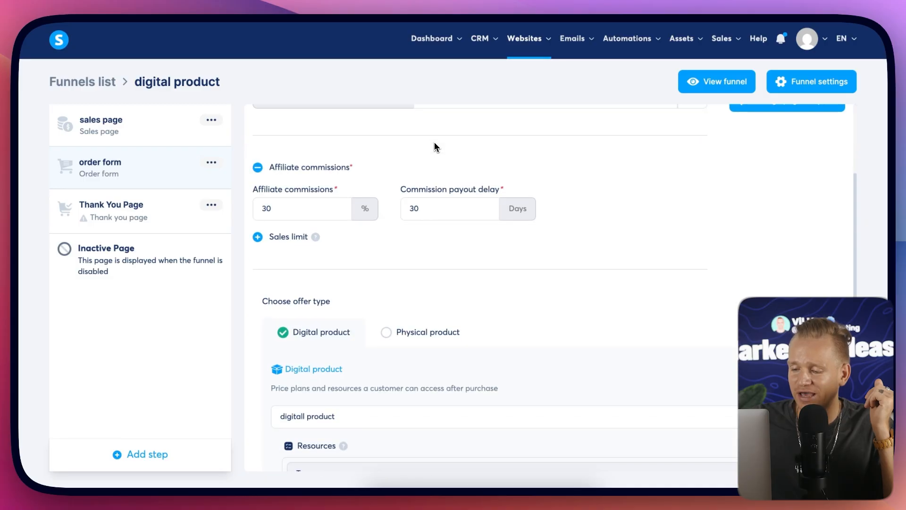
pyautogui.scroll(3, 435, 146)
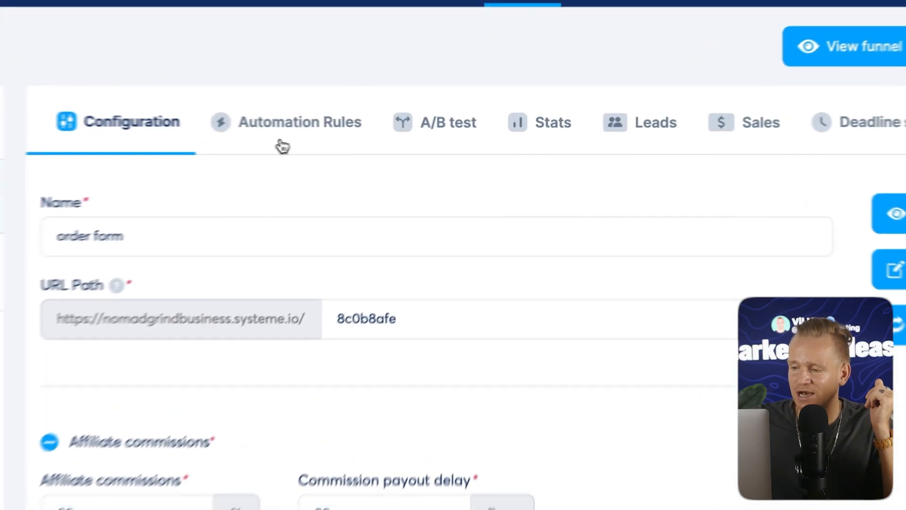
pyautogui.click(399, 126)
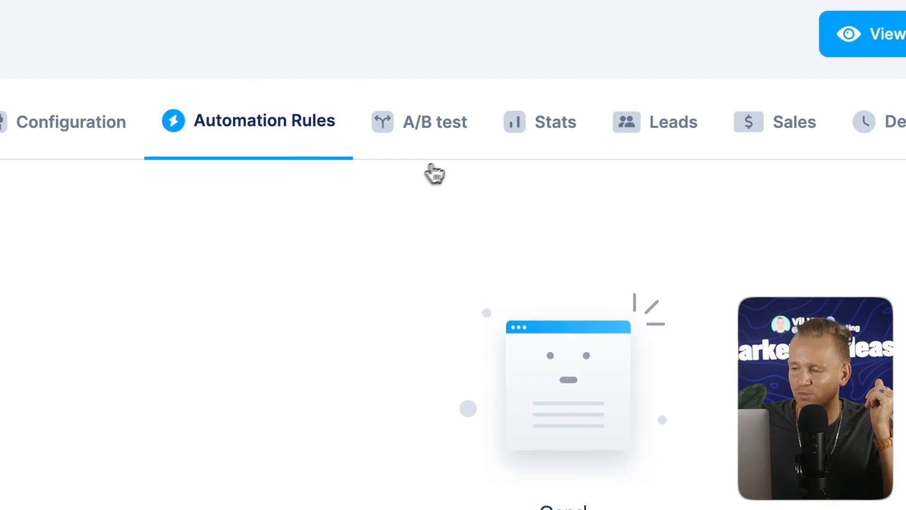
pyautogui.click(439, 128)
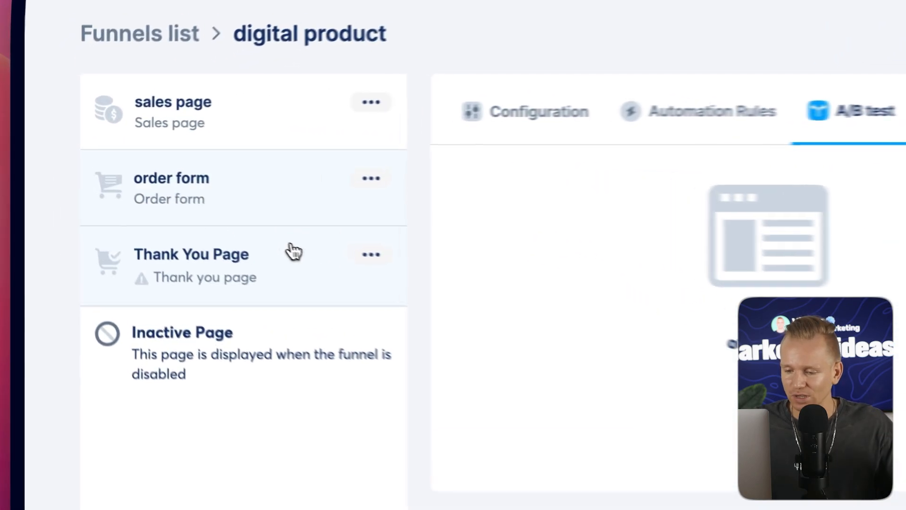
# Choose the 'Thank you for your purchase!' template for the Thank You Page step.
pyautogui.click(168, 204)
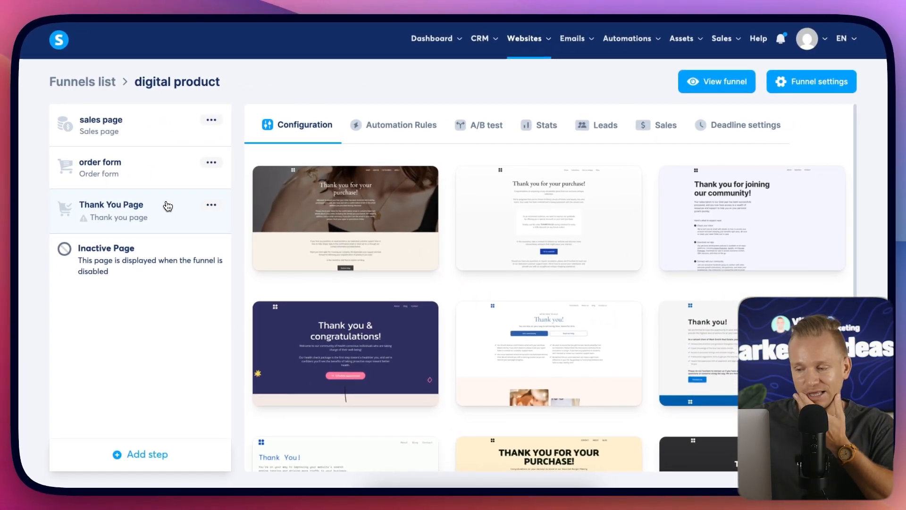
pyautogui.moveTo(470, 170)
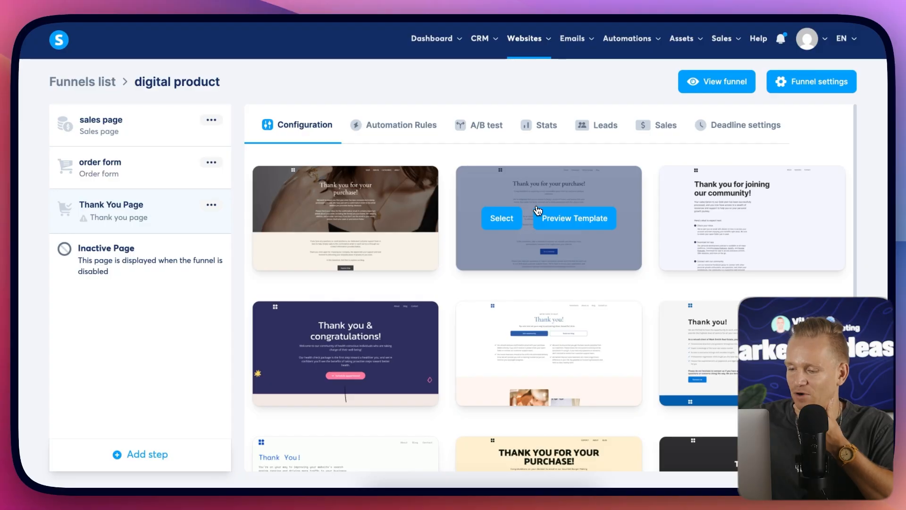
pyautogui.scroll(-3, 538, 210)
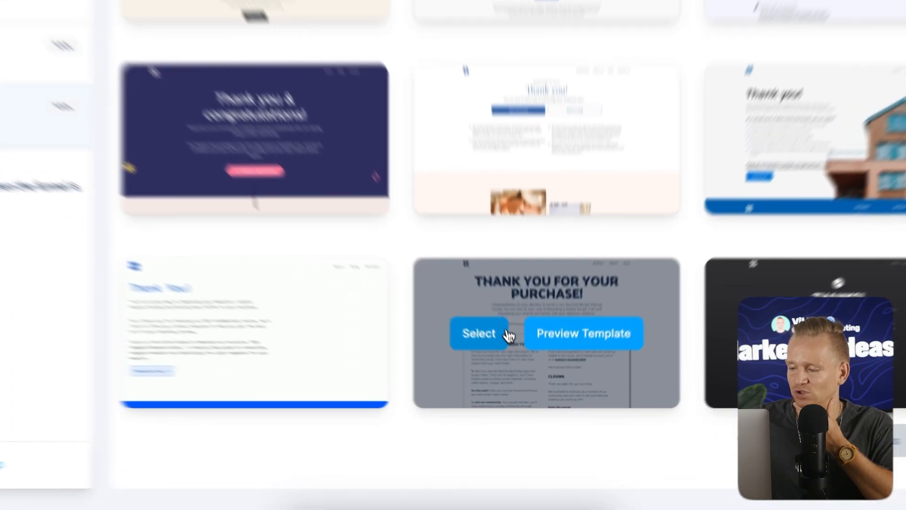
pyautogui.click(509, 365)
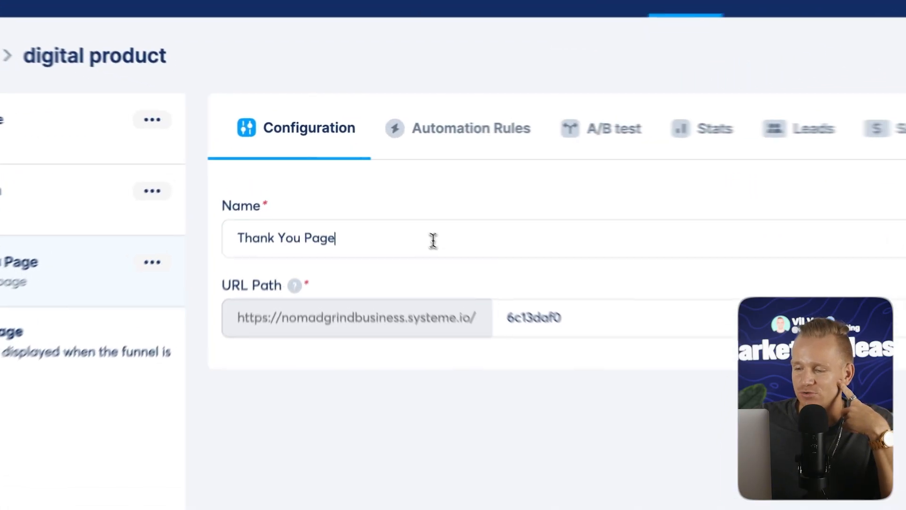
# Rename the thank-you step to 'Thank You Page digital product'.
pyautogui.tripleClick(379, 192)
pyautogui.click(379, 193)
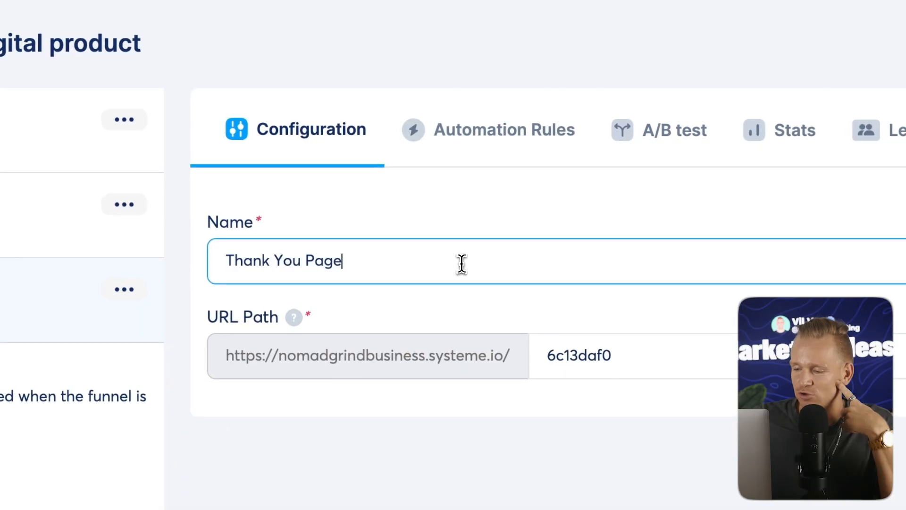
pyautogui.write('dig')
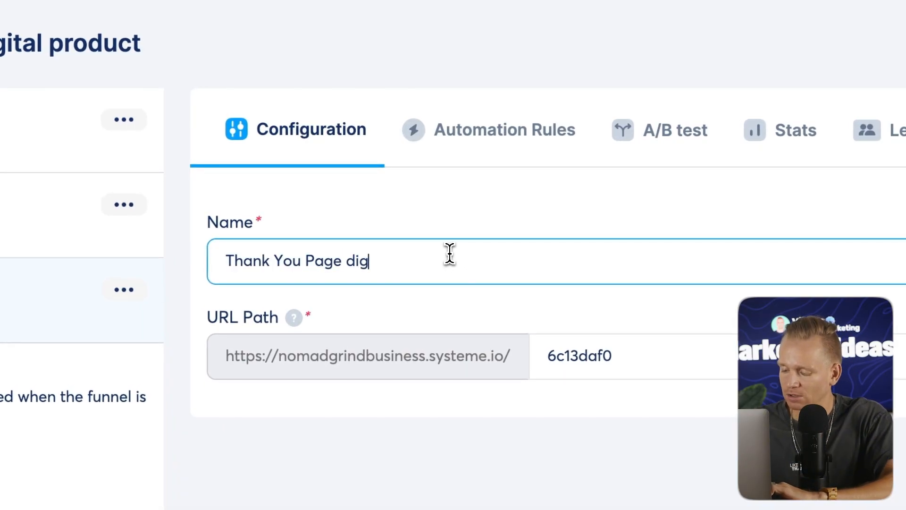
pyautogui.write('ital prod')
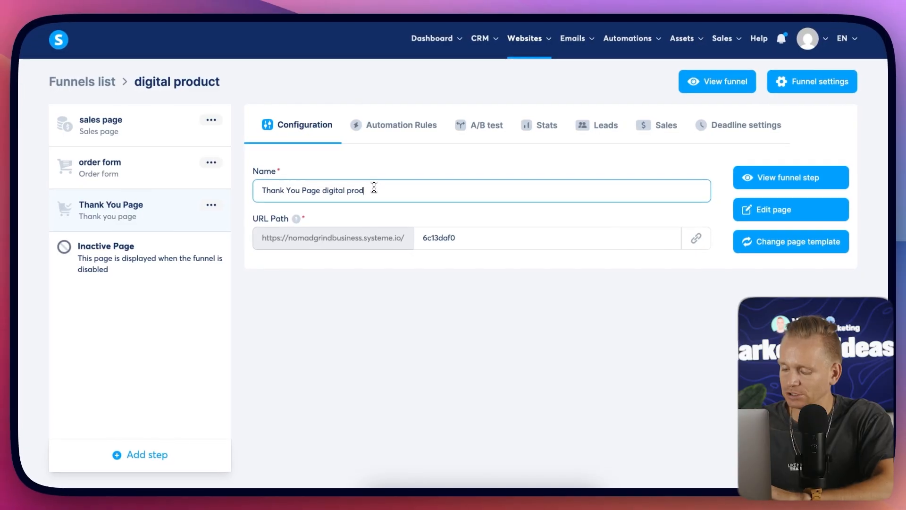
pyautogui.write('uct')
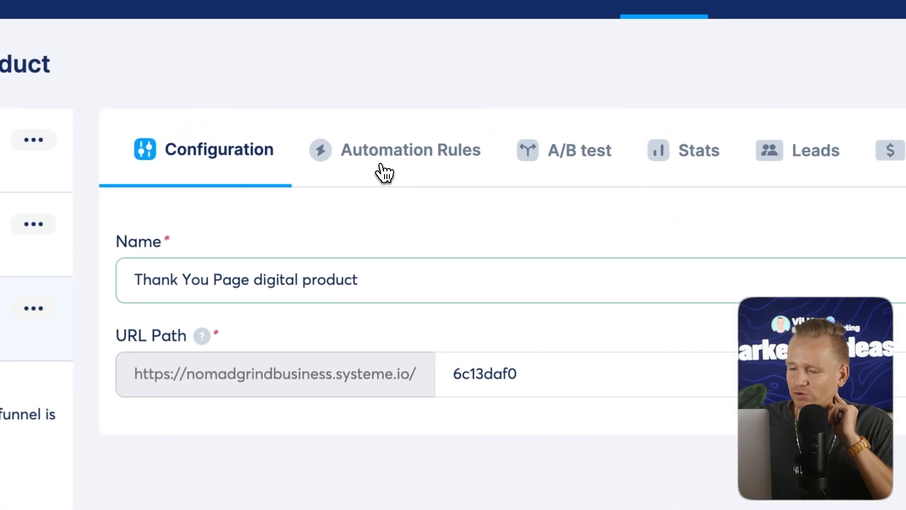
# Start a new automation rule for this step with a Page visited trigger.
pyautogui.click(388, 136)
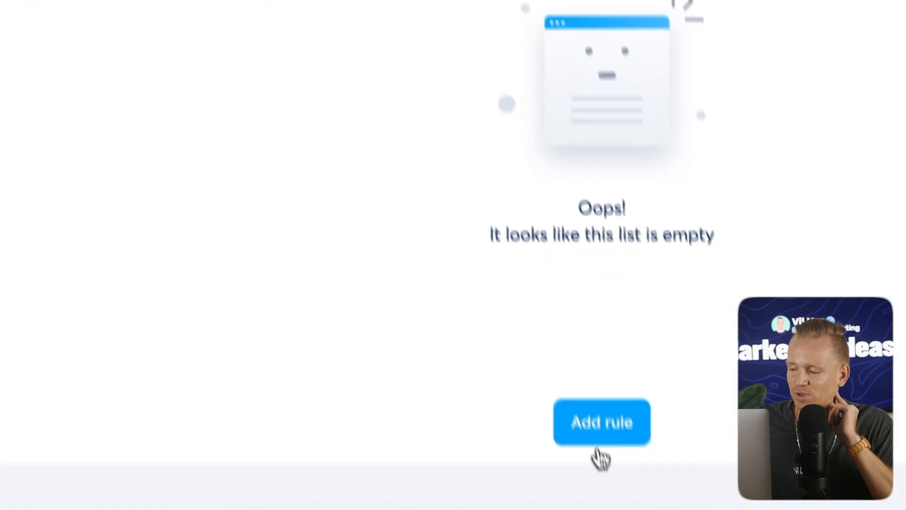
pyautogui.click(601, 368)
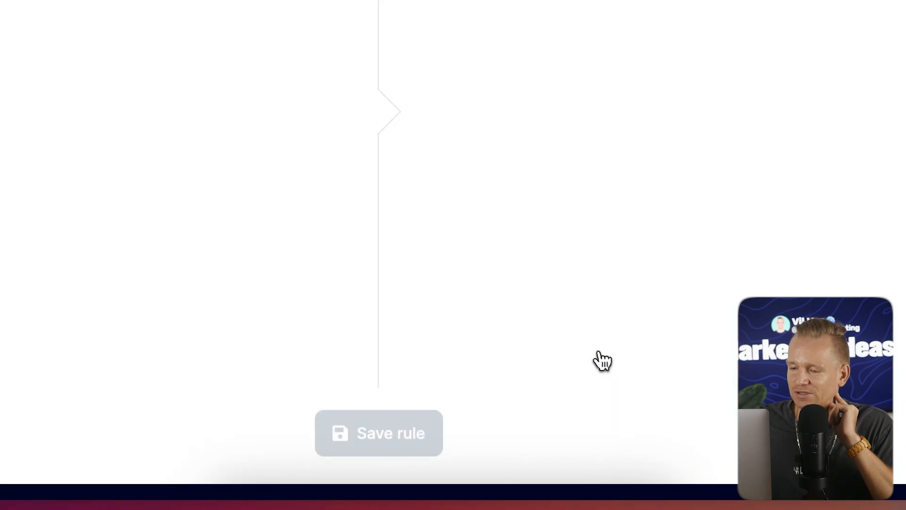
pyautogui.click(644, 108)
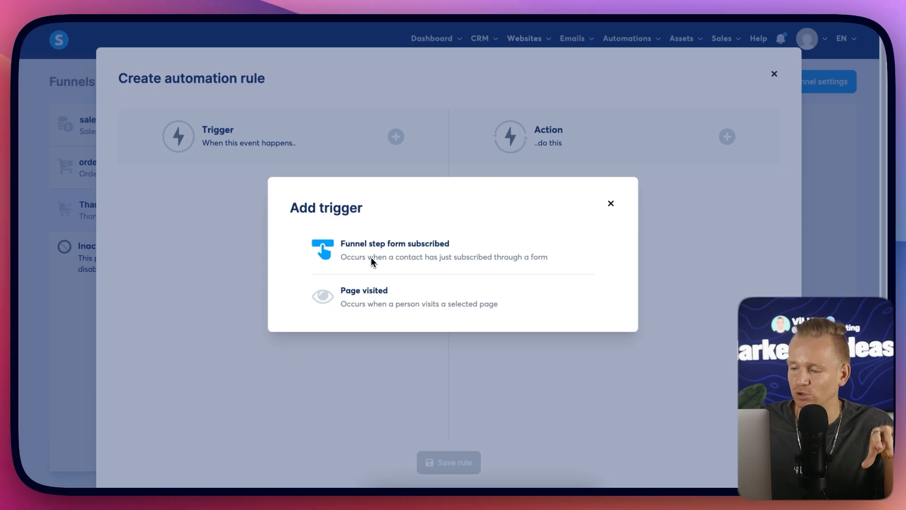
pyautogui.click(355, 304)
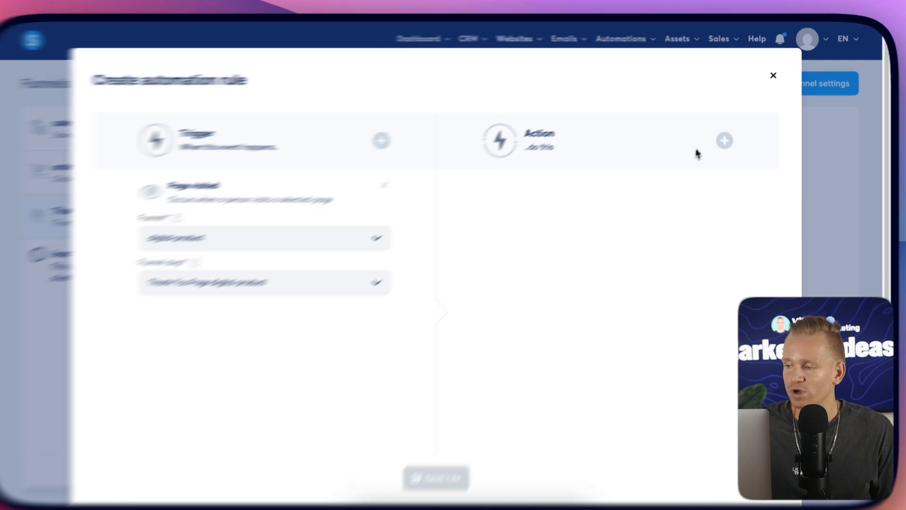
# Add an Enroll in a course bundle action to the rule, then remove it.
pyautogui.click(727, 137)
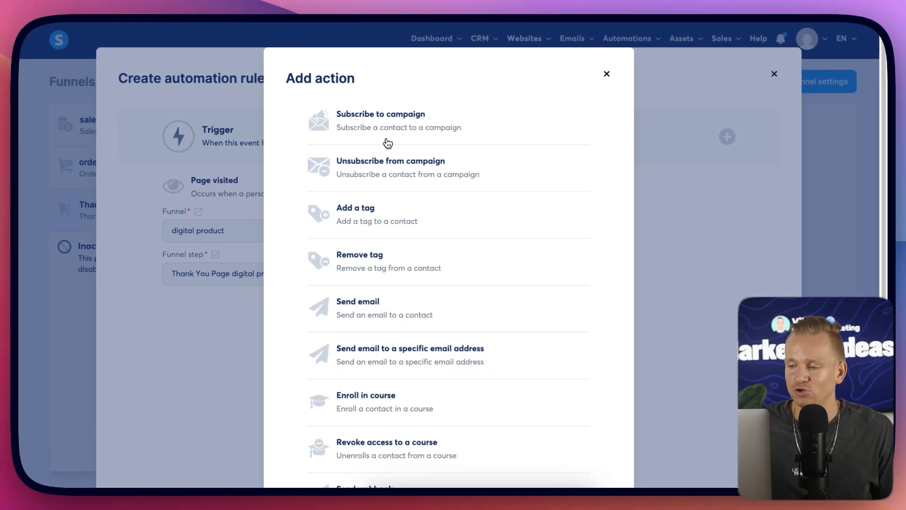
pyautogui.scroll(-1, 414, 175)
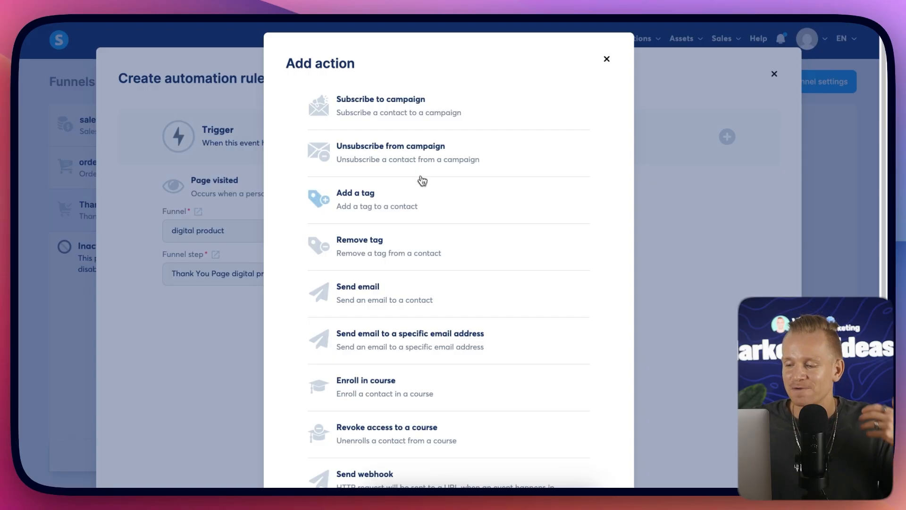
pyautogui.scroll(-3, 432, 209)
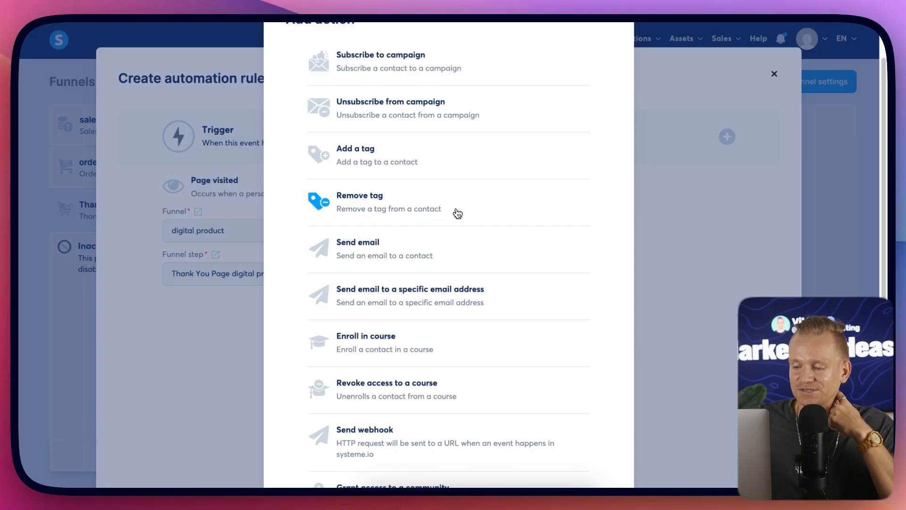
pyautogui.scroll(-1, 462, 208)
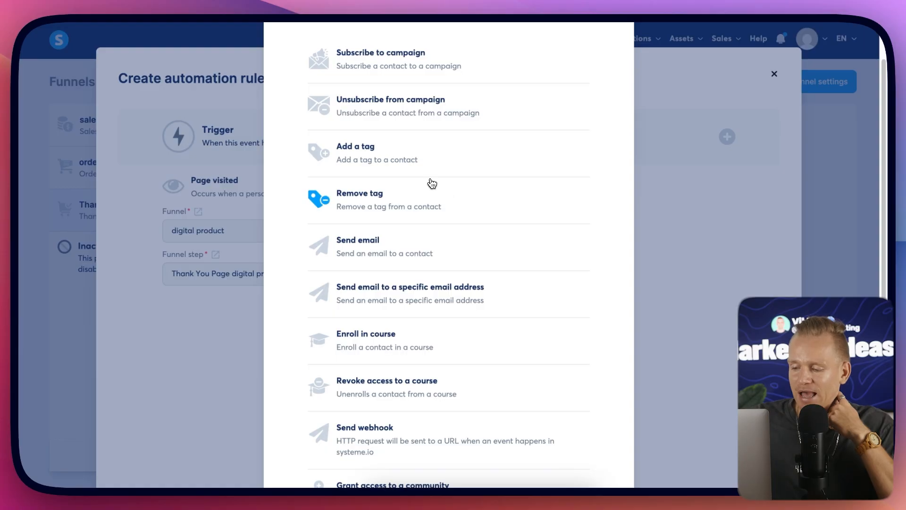
pyautogui.scroll(-1, 432, 184)
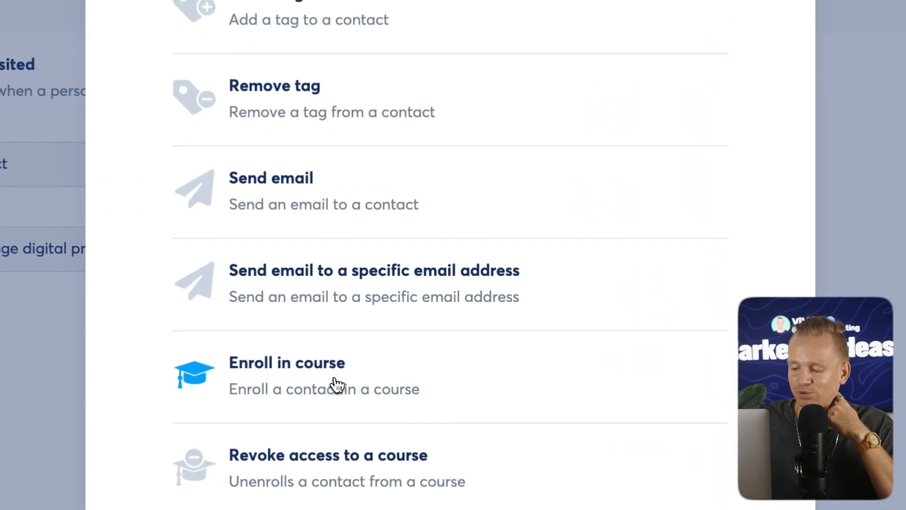
pyautogui.scroll(-5, 411, 350)
pyautogui.scroll(-6, 610, 367)
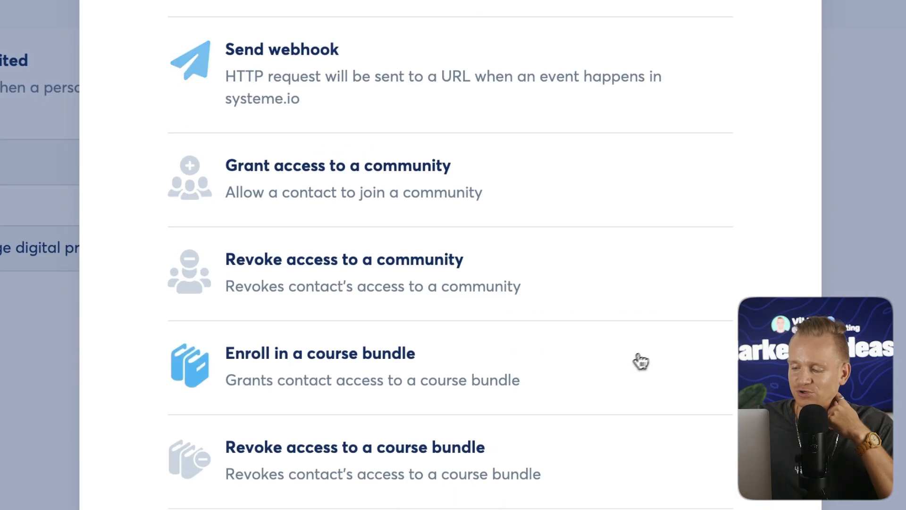
pyautogui.click(653, 359)
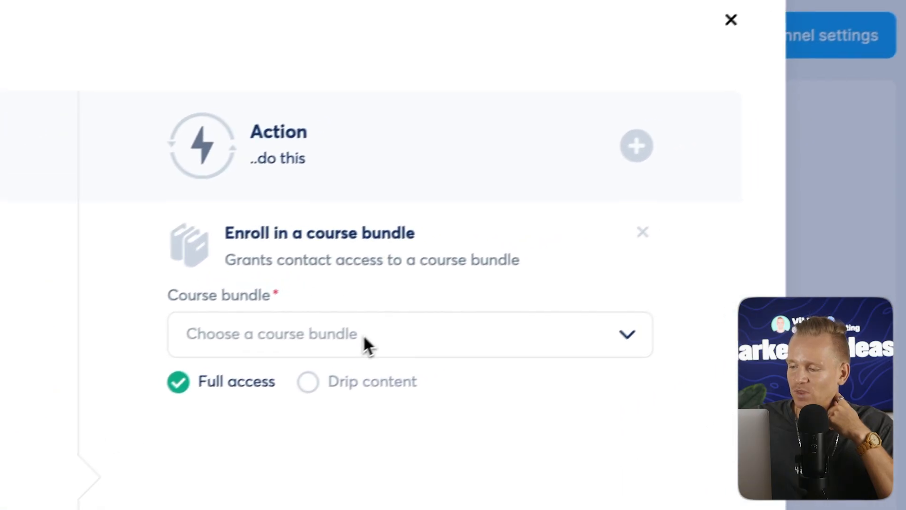
pyautogui.click(754, 179)
pyautogui.click(614, 160)
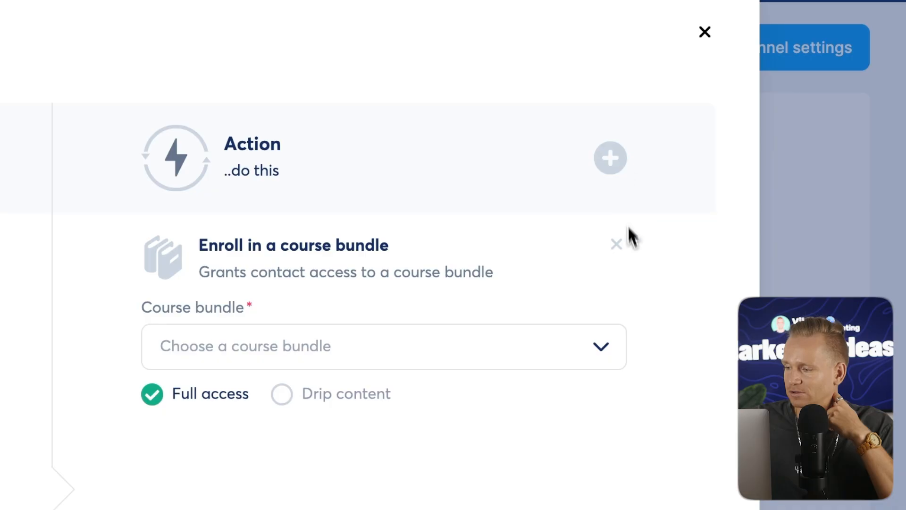
pyautogui.click(616, 245)
# Add a Send email action to the rule and choose the Instagram Template email.
pyautogui.click(610, 158)
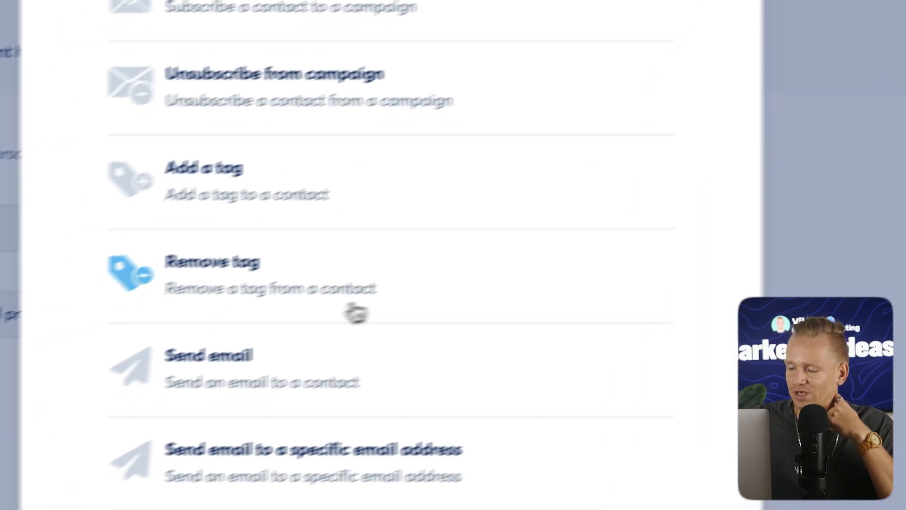
pyautogui.scroll(-5, 432, 302)
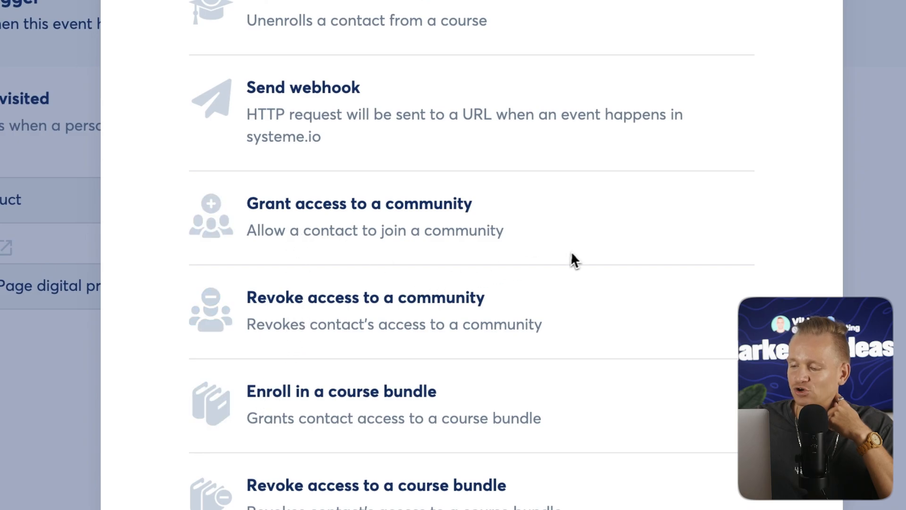
pyautogui.scroll(6, 629, 224)
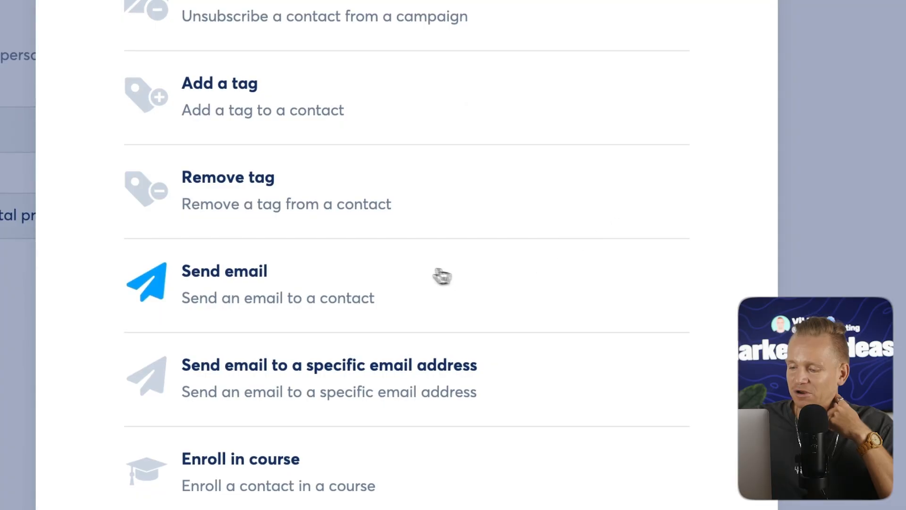
pyautogui.click(244, 296)
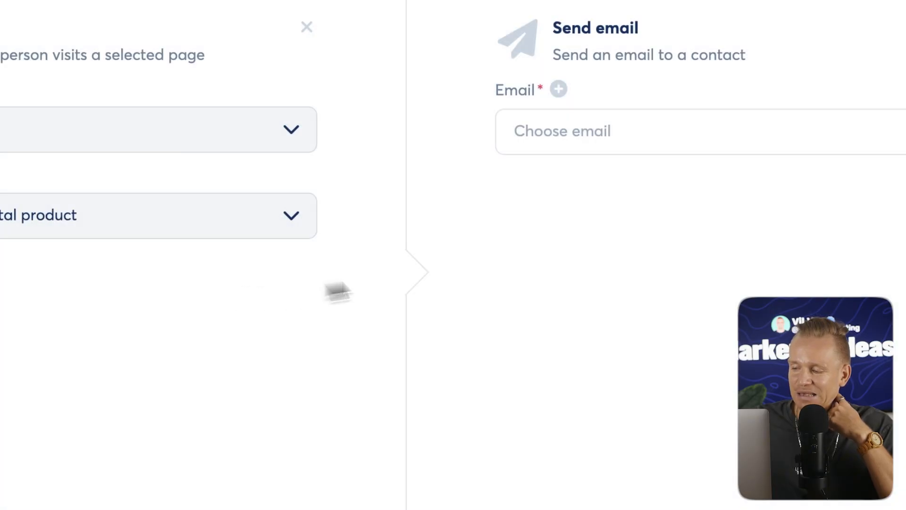
pyautogui.click(608, 222)
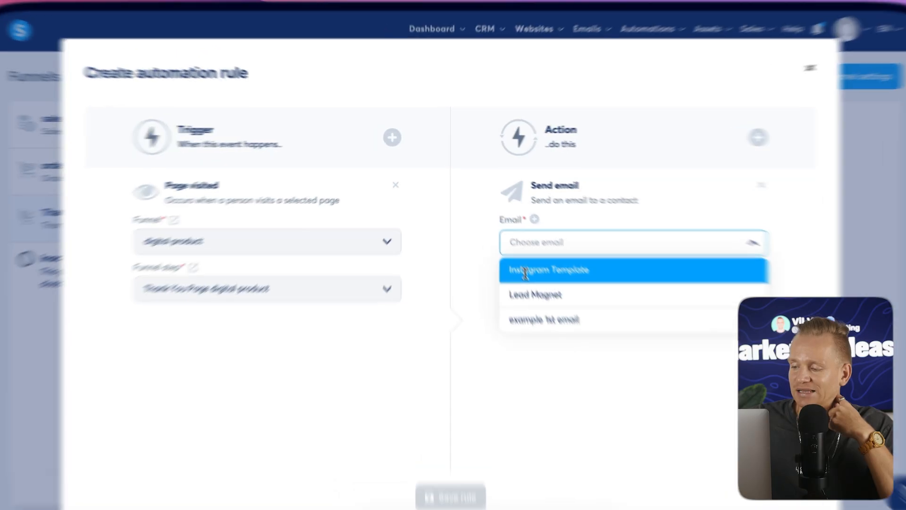
pyautogui.click(530, 262)
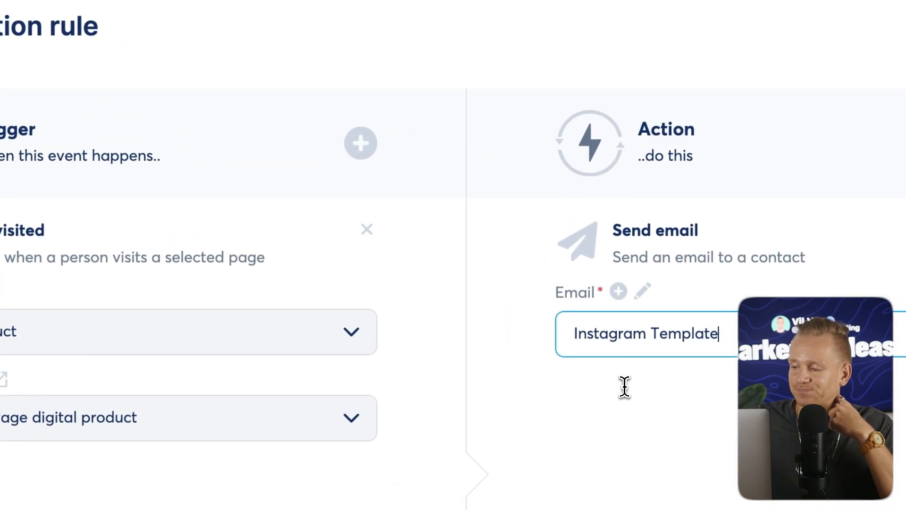
# Open the Instagram Template email for editing, continue the previous session, then close the editor.
pyautogui.click(620, 291)
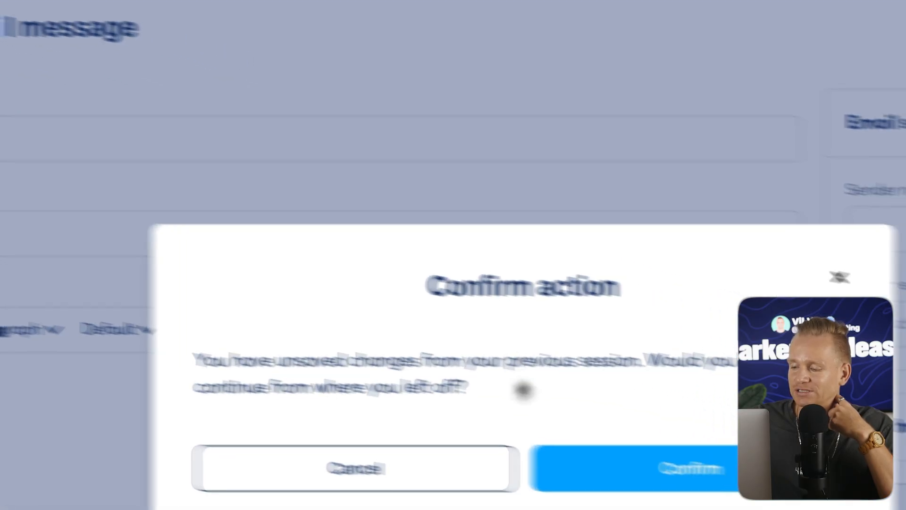
pyautogui.click(491, 463)
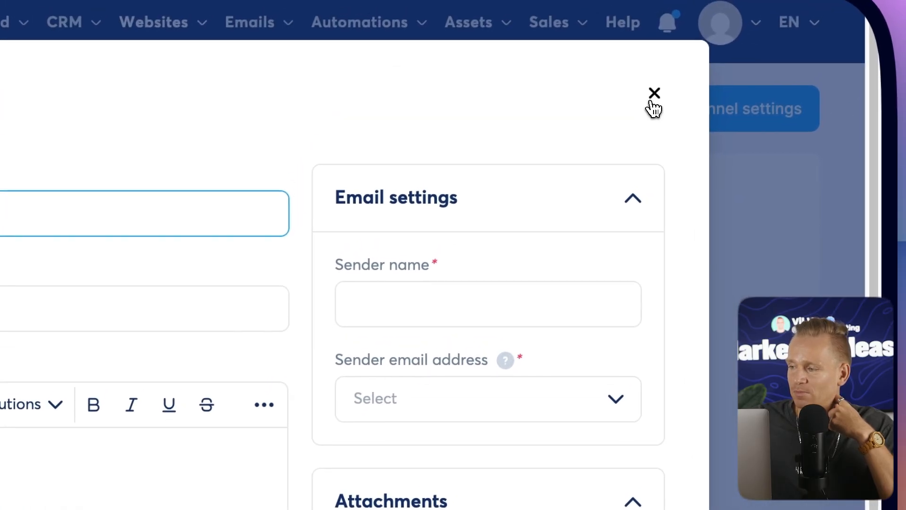
pyautogui.click(654, 97)
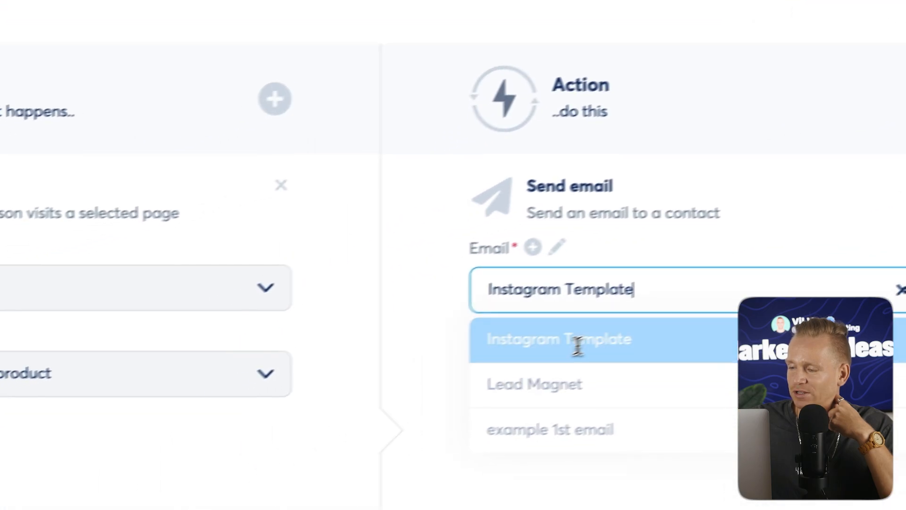
pyautogui.click(578, 347)
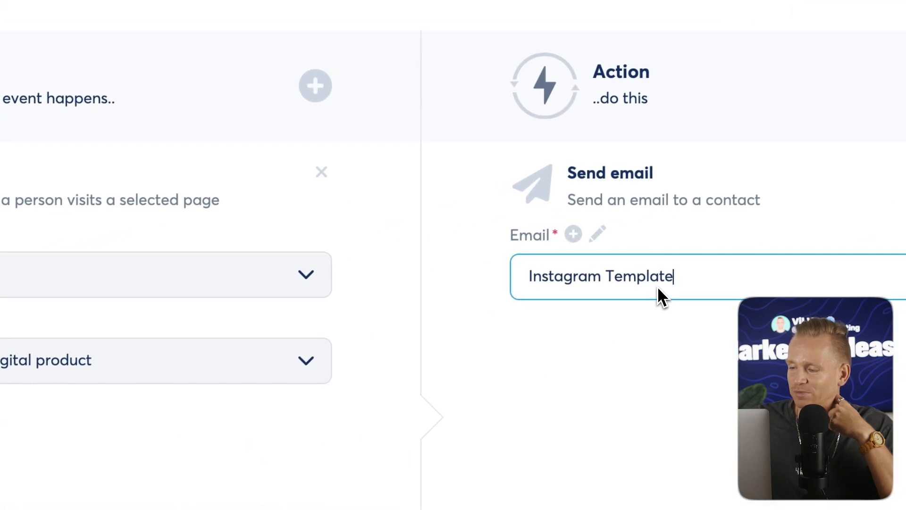
# Reopen the Instagram Template email editor, try to save the email, then close the editor.
pyautogui.click(605, 236)
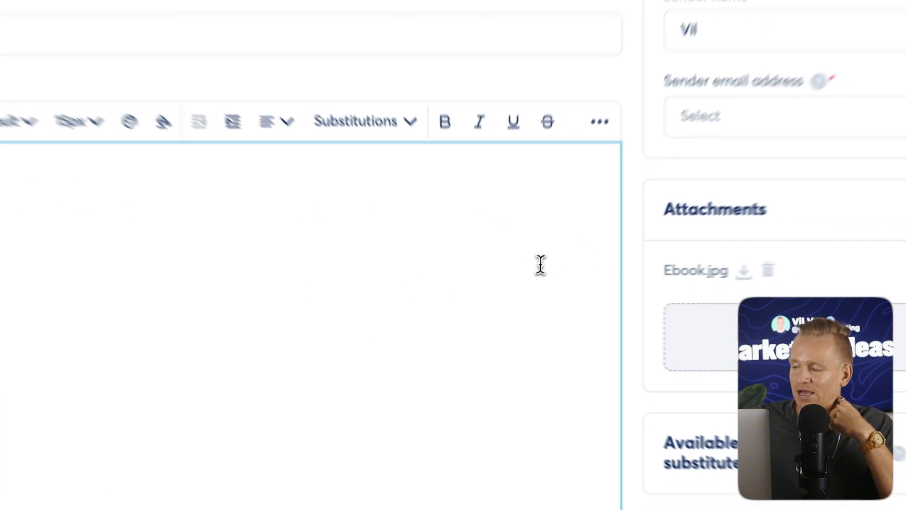
pyautogui.scroll(-2, 653, 258)
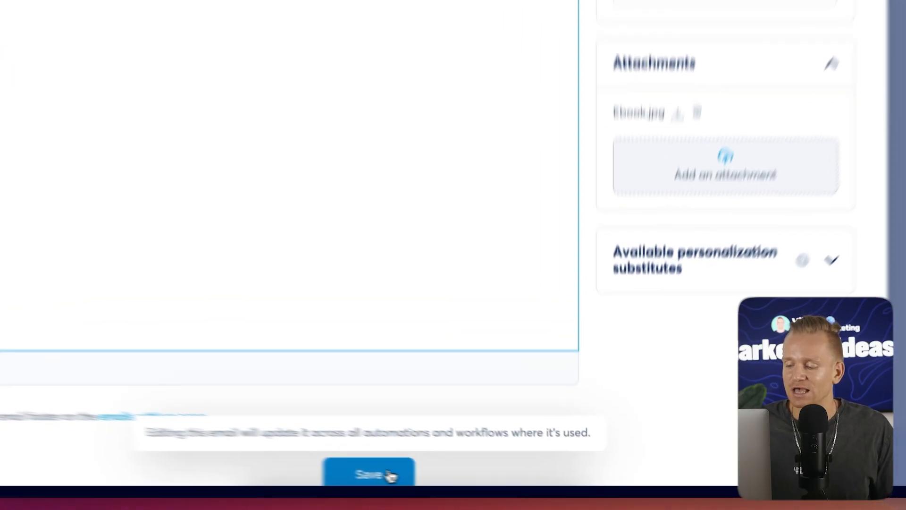
pyautogui.click(460, 480)
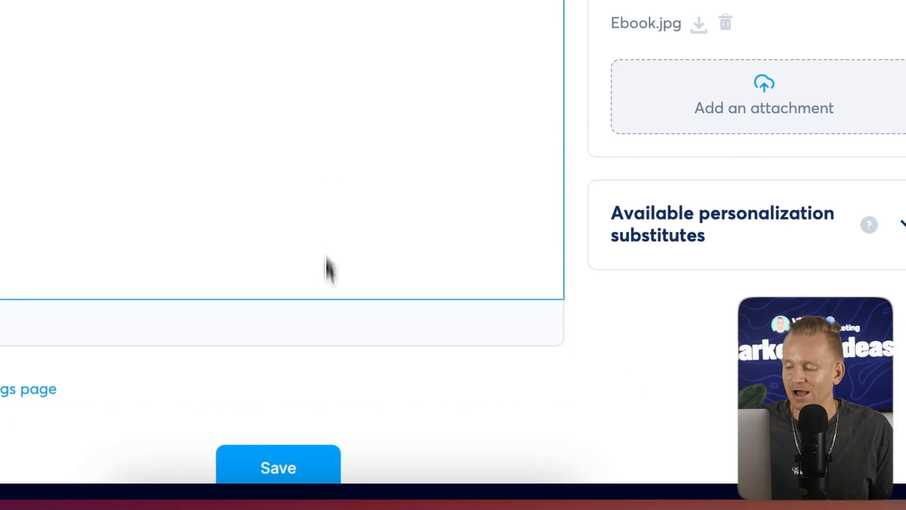
pyautogui.click(307, 450)
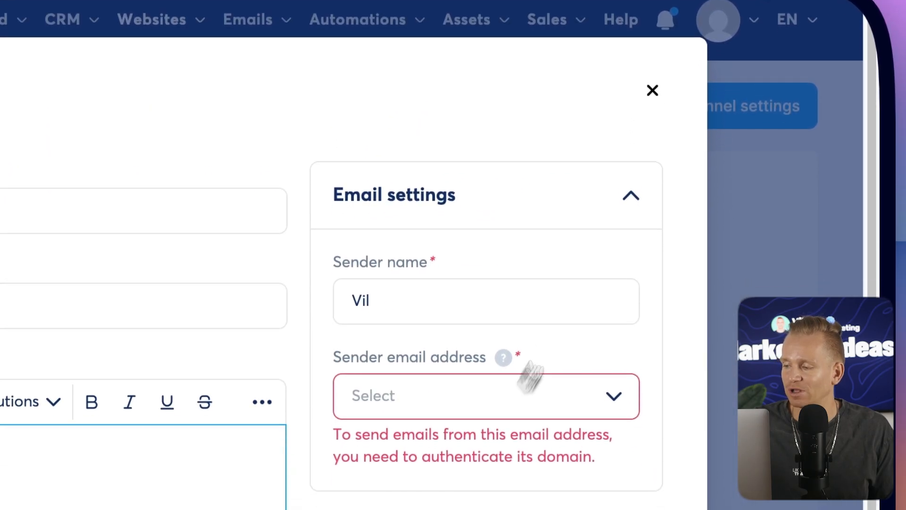
pyautogui.click(653, 91)
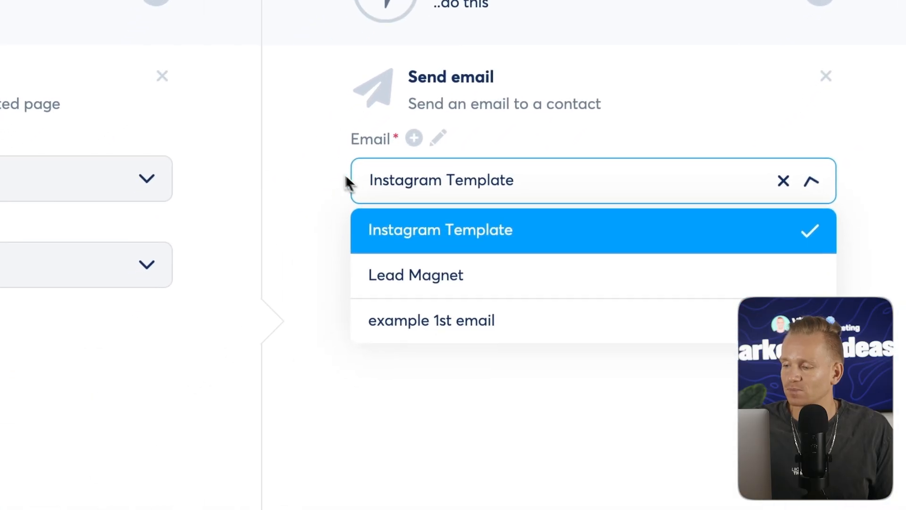
# Save the automation rule with the Instagram Template email and reopen the Page visited rule.
pyautogui.click(88, 437)
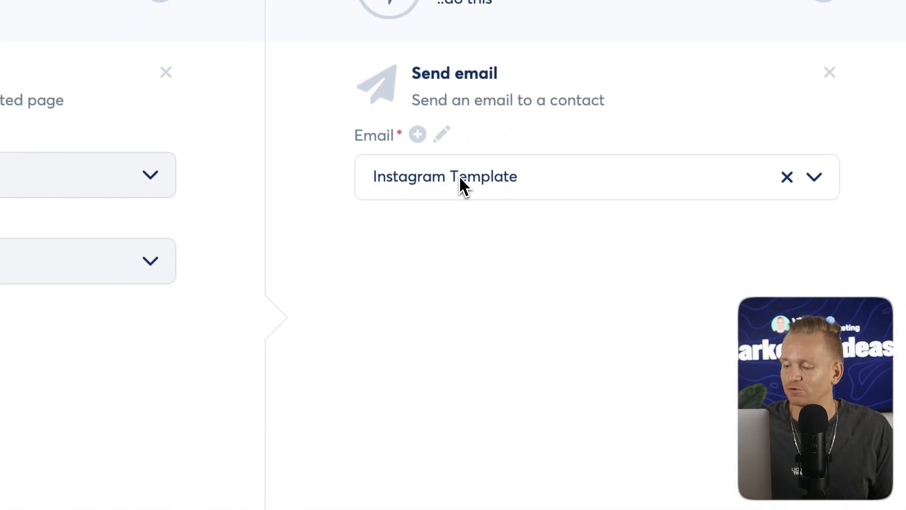
pyautogui.click(413, 488)
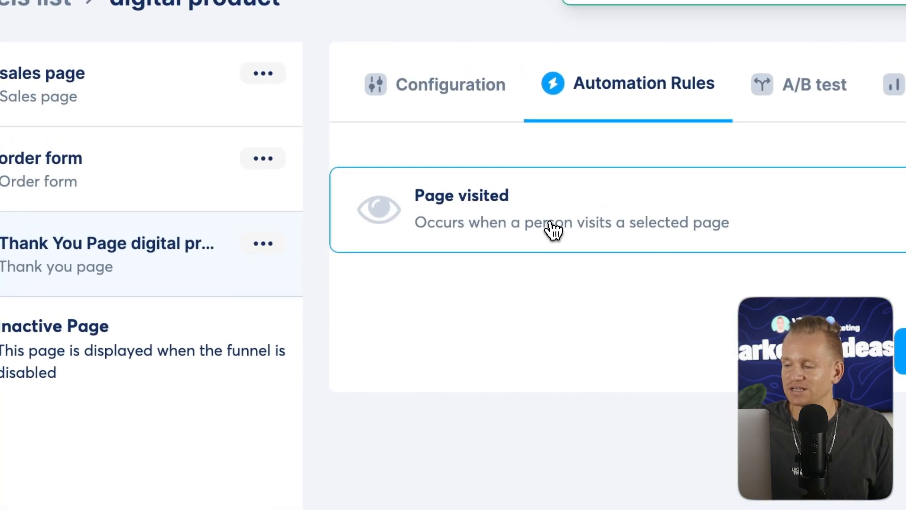
pyautogui.click(554, 230)
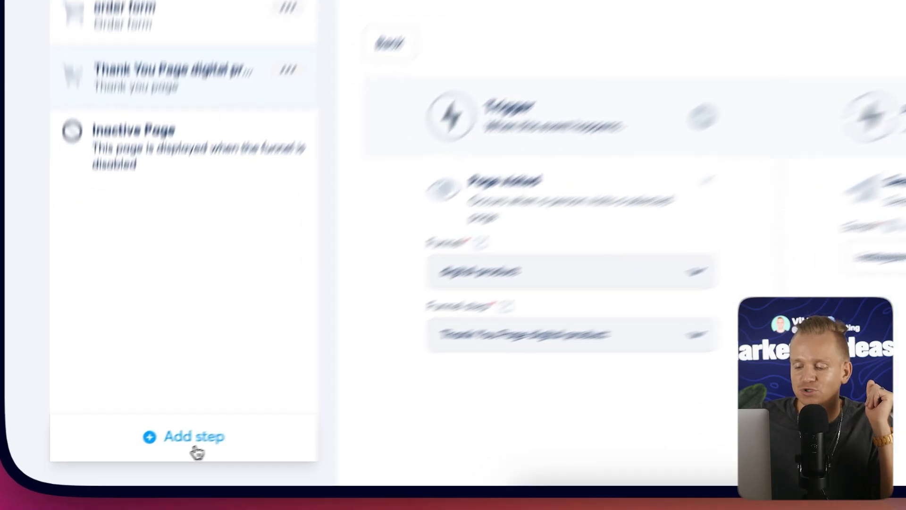
# Add a Downsell funnel step named downsell from a template and move it above the thank-you page.
pyautogui.click(147, 462)
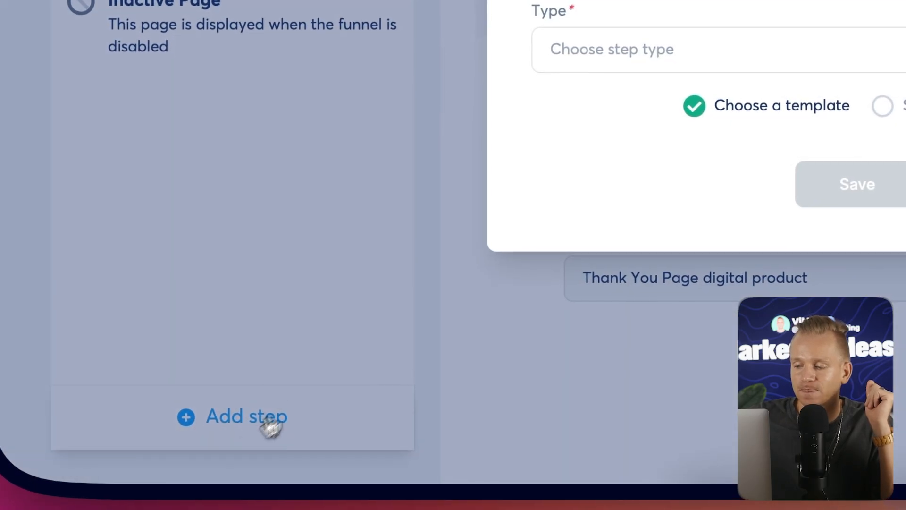
pyautogui.click(883, 49)
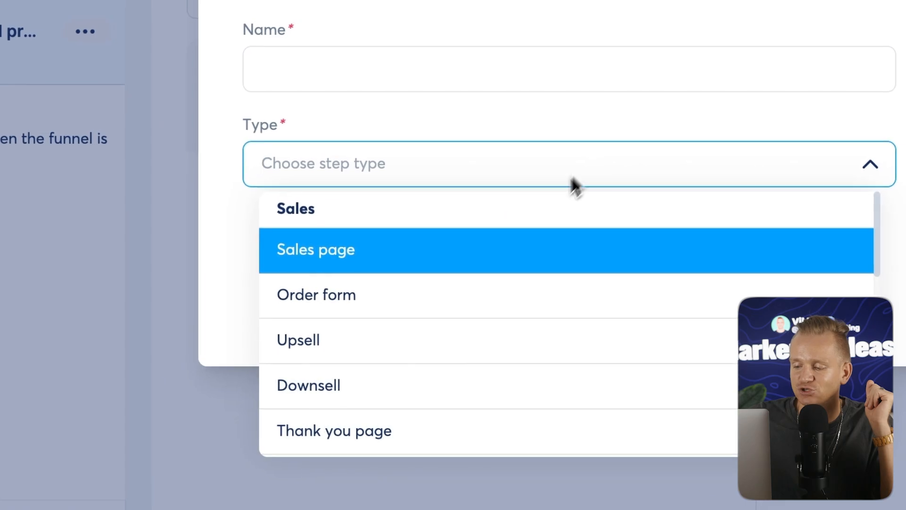
pyautogui.click(298, 340)
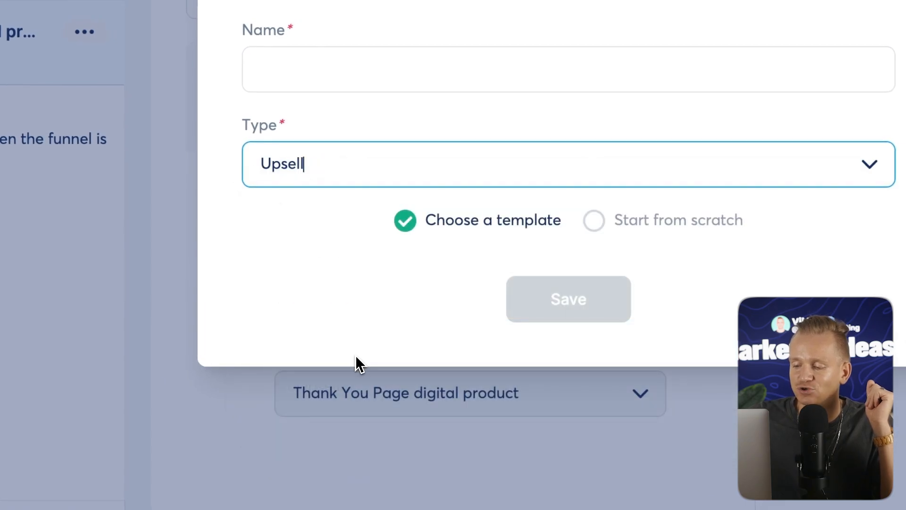
pyautogui.click(359, 165)
pyautogui.click(304, 384)
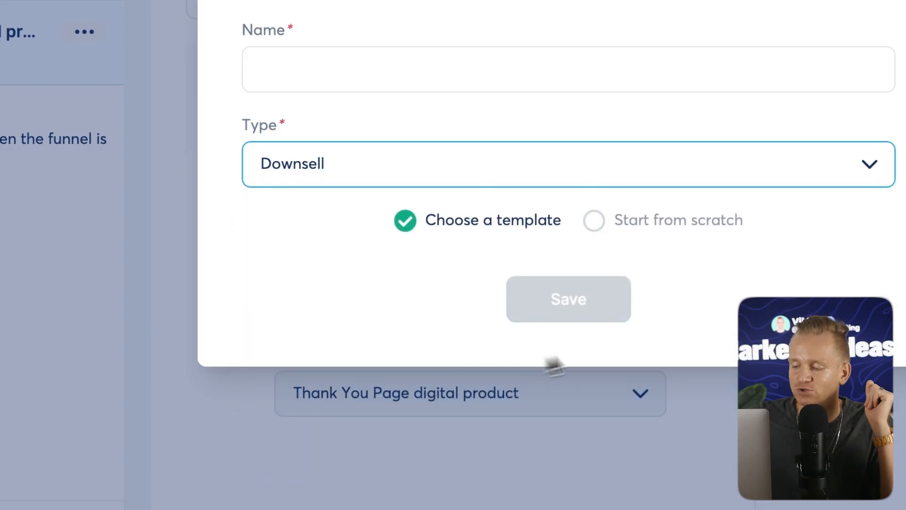
pyautogui.click(364, 69)
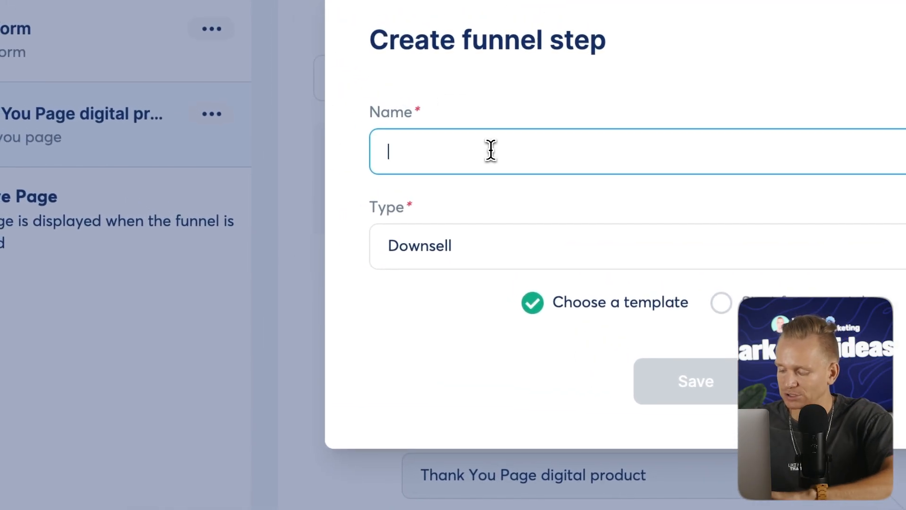
pyautogui.write('downsell')
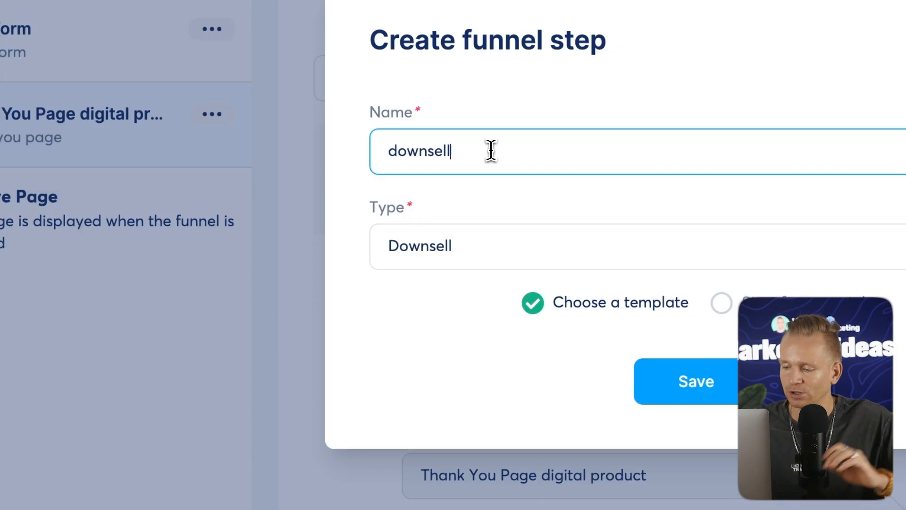
pyautogui.click(665, 385)
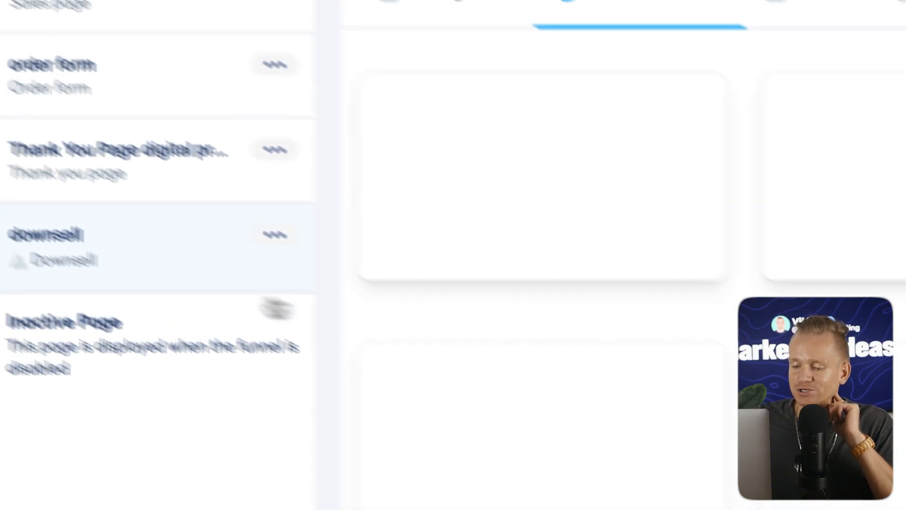
pyautogui.moveTo(51, 251); pyautogui.dragTo(151, 146)
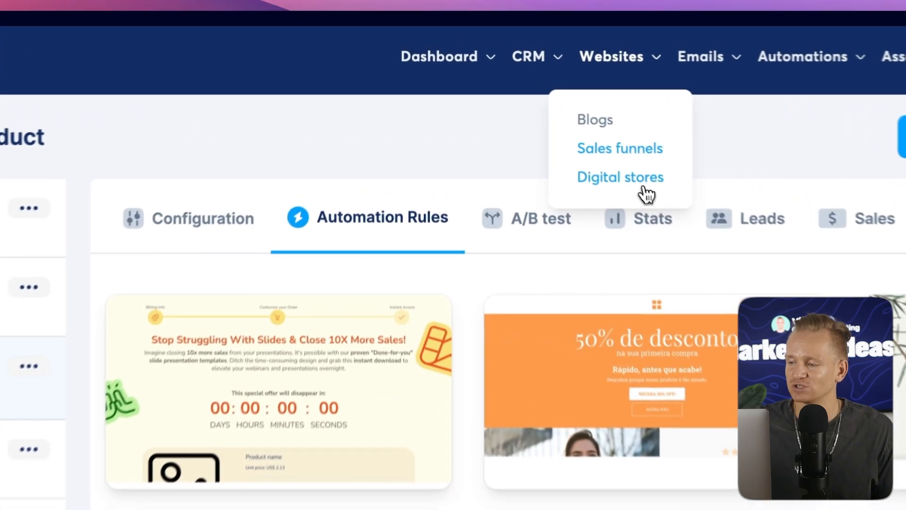
# Open the test digital store and browse the new product types without adding one.
pyautogui.click(538, 105)
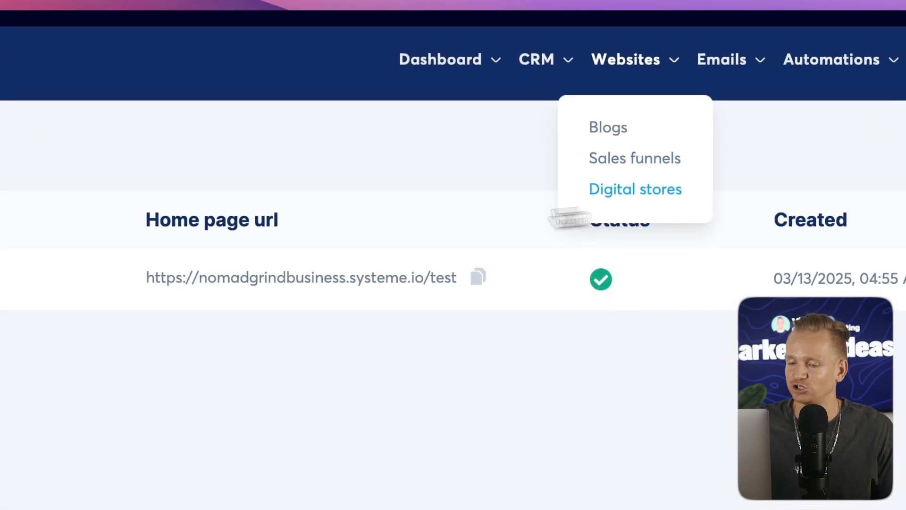
pyautogui.click(127, 221)
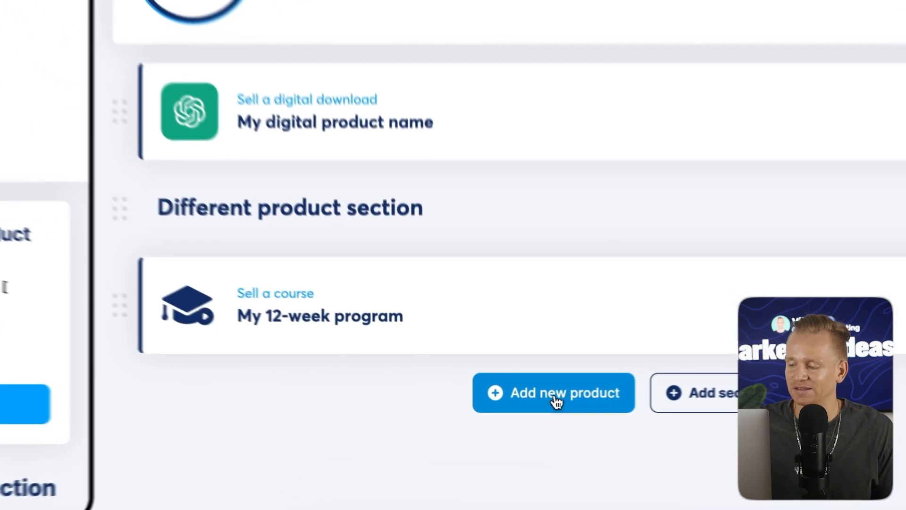
pyautogui.click(517, 401)
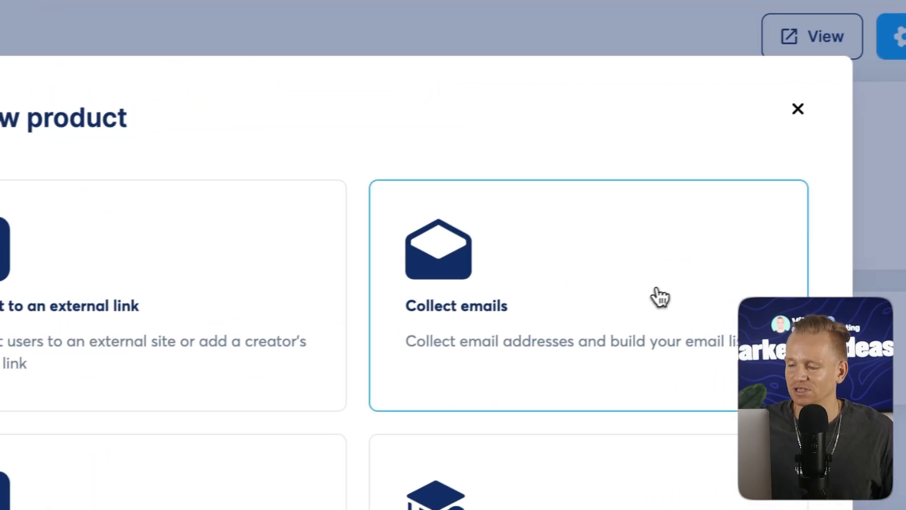
pyautogui.click(783, 112)
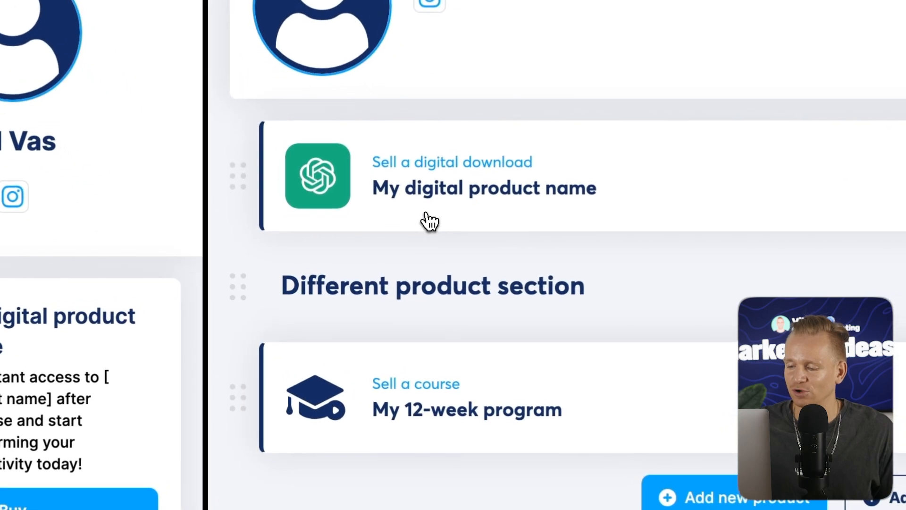
# Review the digital download product's checkout page and digital download settings, then return to the store.
pyautogui.click(360, 259)
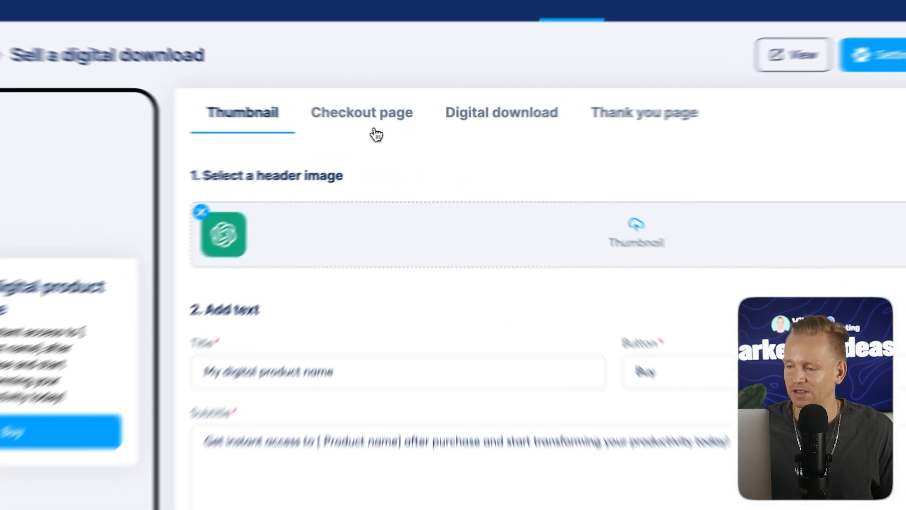
pyautogui.click(395, 130)
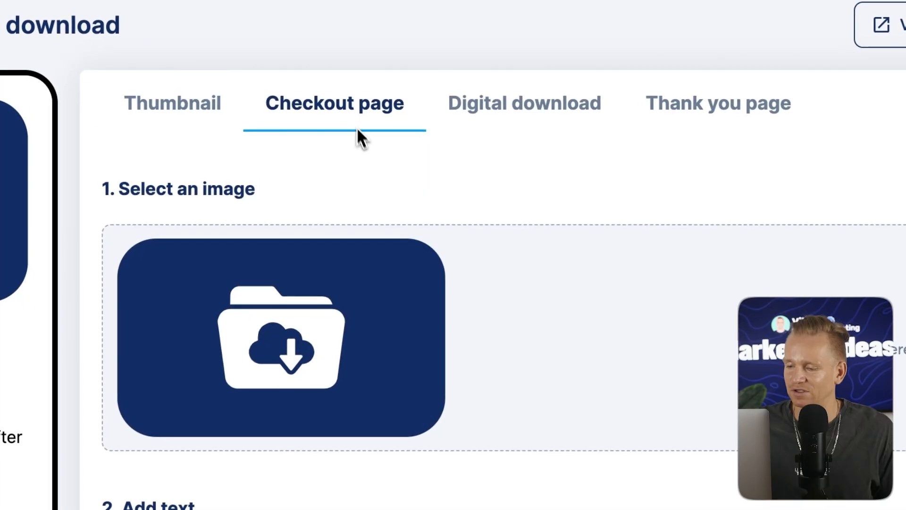
pyautogui.scroll(-5, 564, 378)
pyautogui.scroll(5, 569, 260)
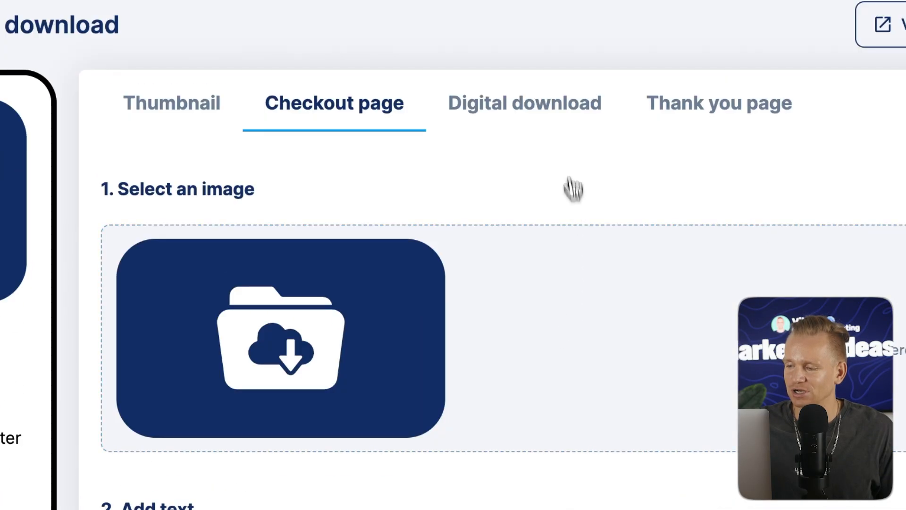
pyautogui.click(540, 112)
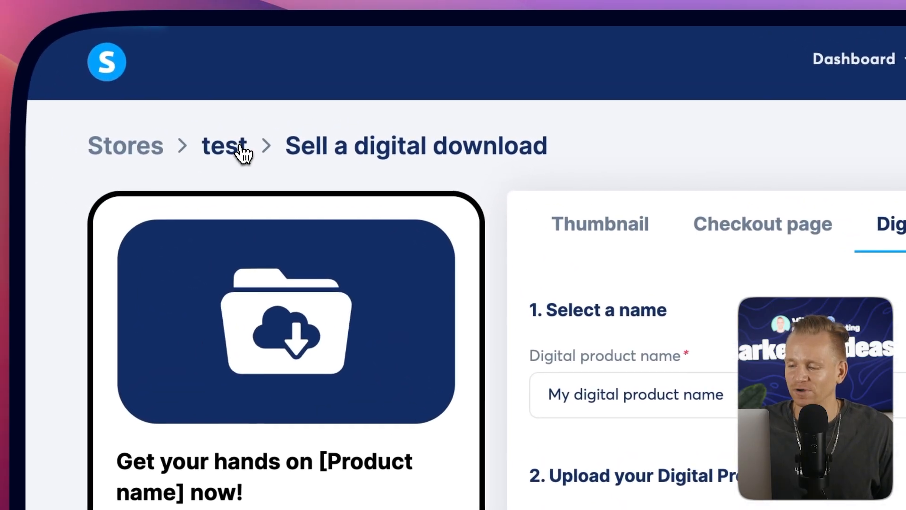
pyautogui.click(141, 103)
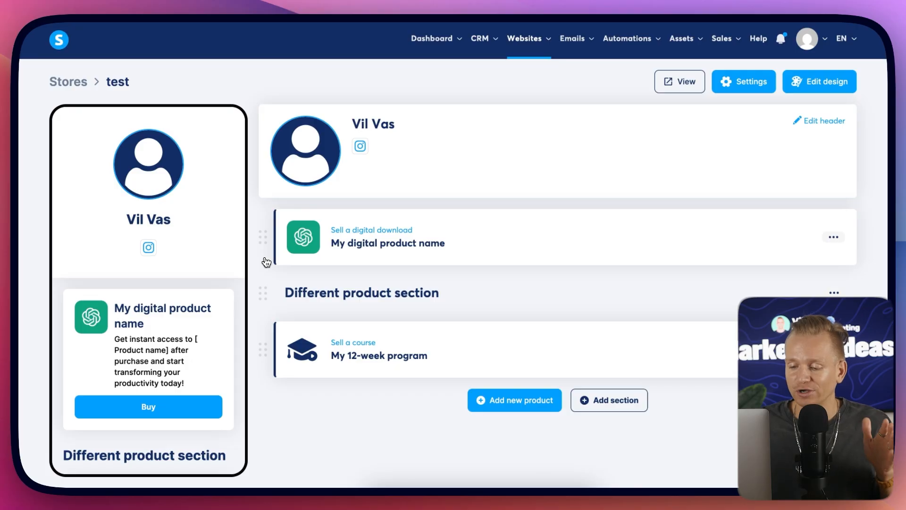
# Scroll through the store's mobile preview to examine the product cards.
pyautogui.scroll(-3, 166, 312)
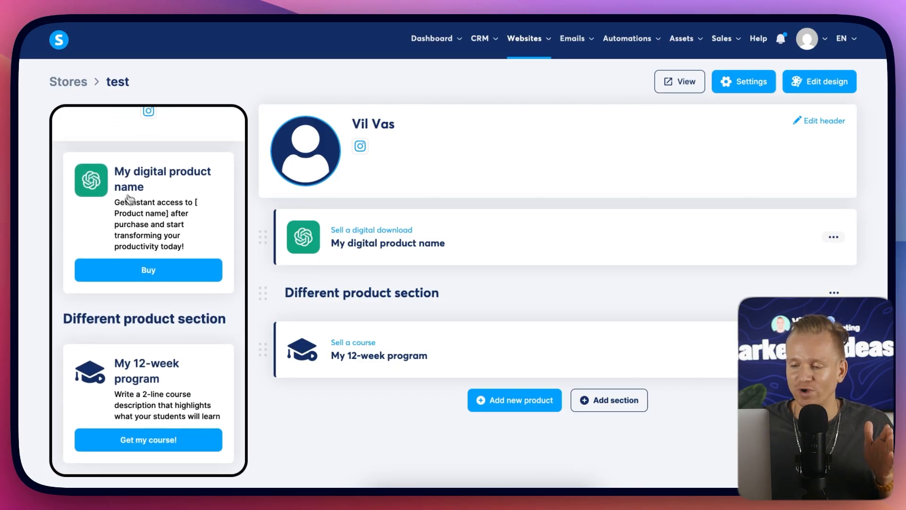
pyautogui.scroll(3, 135, 191)
pyautogui.scroll(-2, 175, 224)
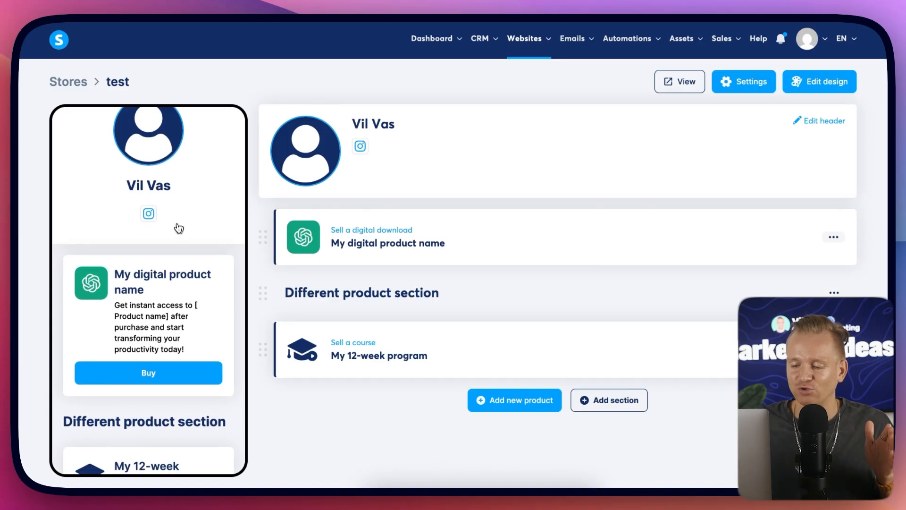
pyautogui.scroll(-2, 142, 297)
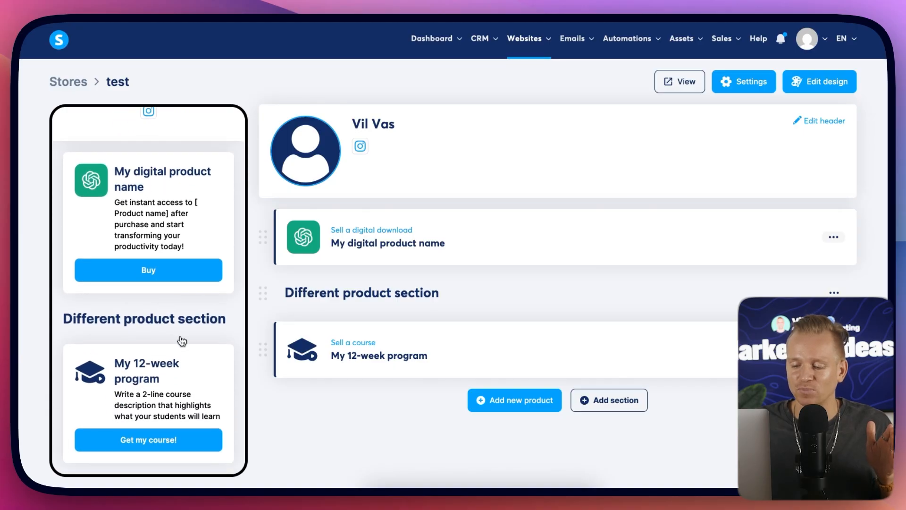
pyautogui.scroll(3, 172, 333)
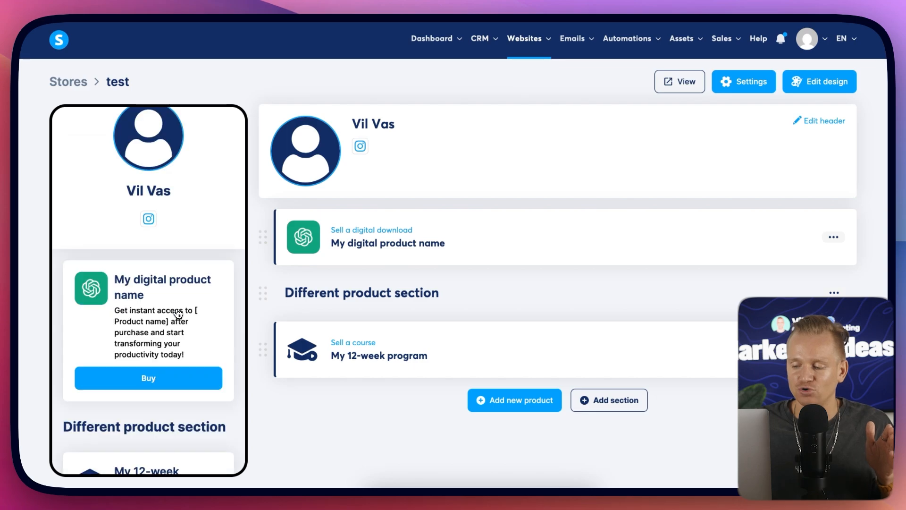
pyautogui.scroll(-3, 224, 355)
pyautogui.scroll(3, 230, 319)
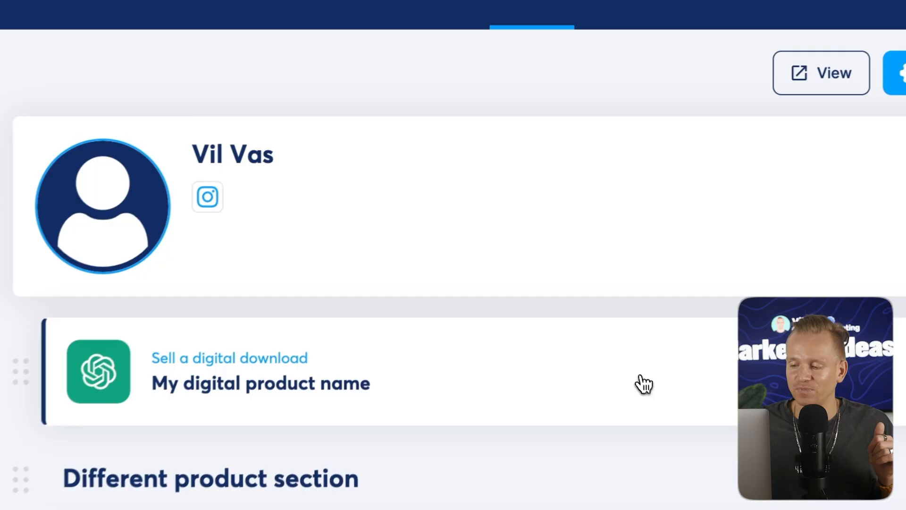
# Reopen the digital download product and review its checkout, download and thank-you page tabs.
pyautogui.click(586, 244)
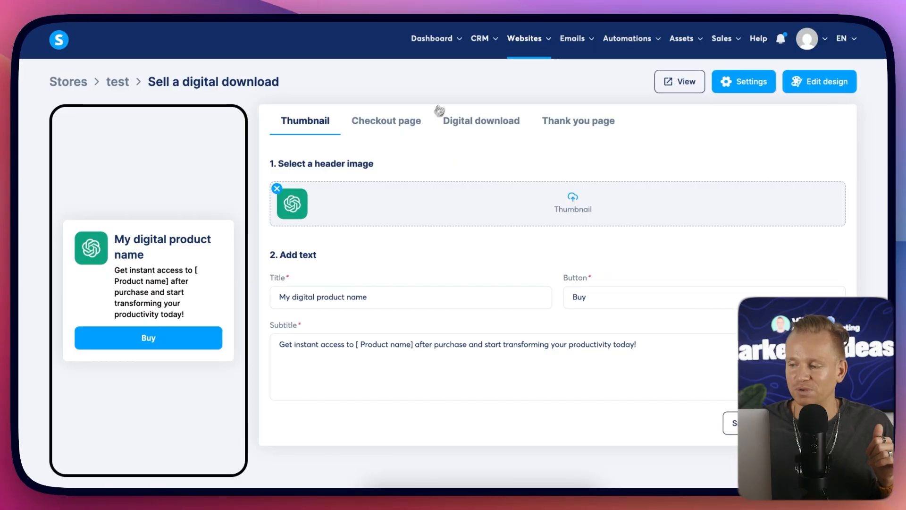
pyautogui.moveTo(443, 45)
pyautogui.moveTo(541, 47)
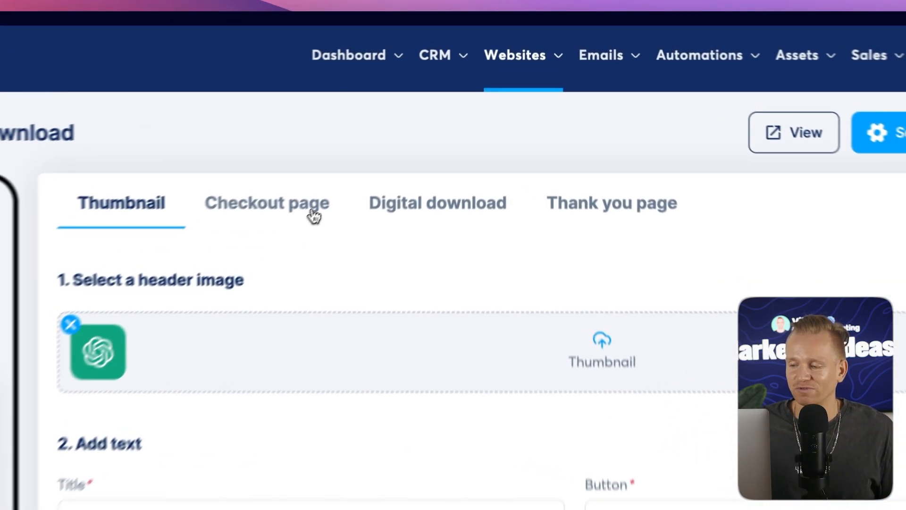
pyautogui.click(410, 124)
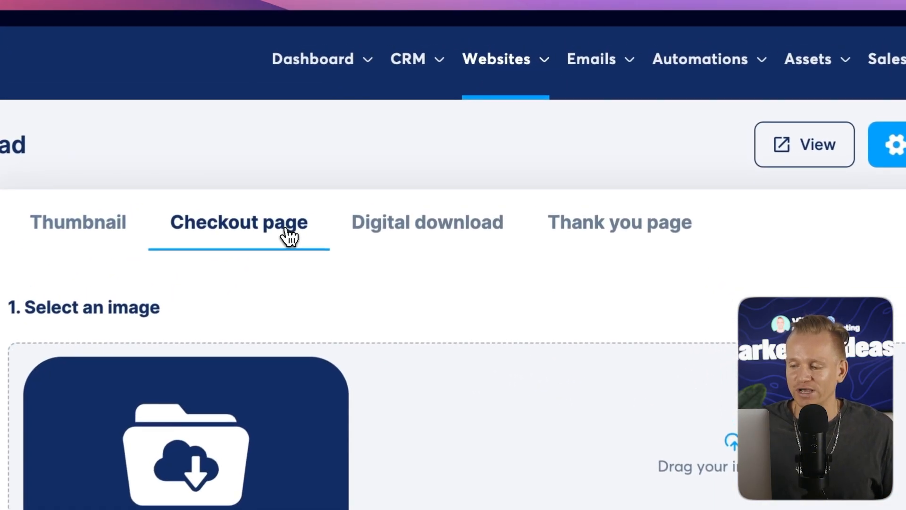
pyautogui.click(468, 124)
pyautogui.click(645, 238)
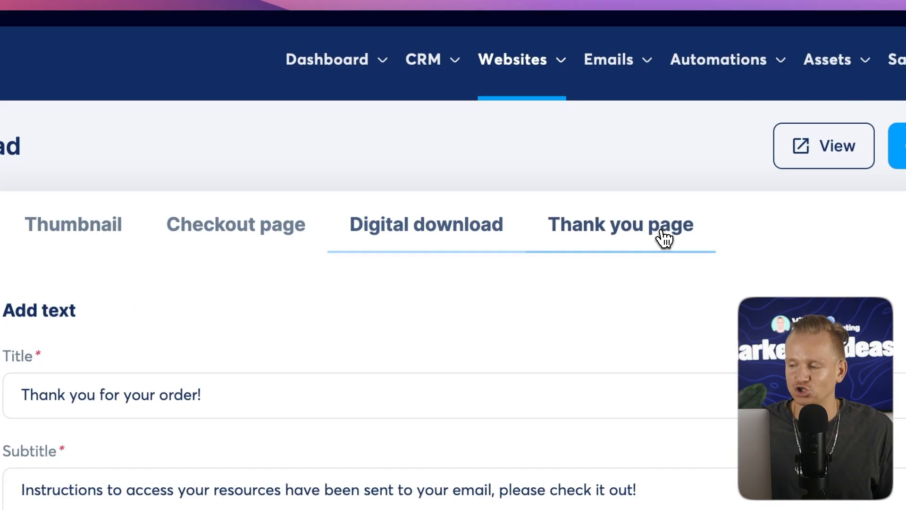
pyautogui.click(418, 245)
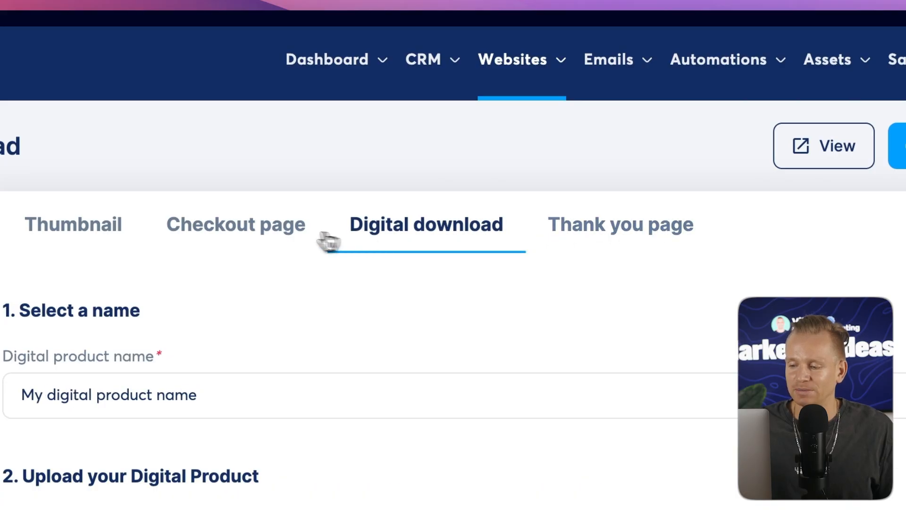
pyautogui.click(280, 235)
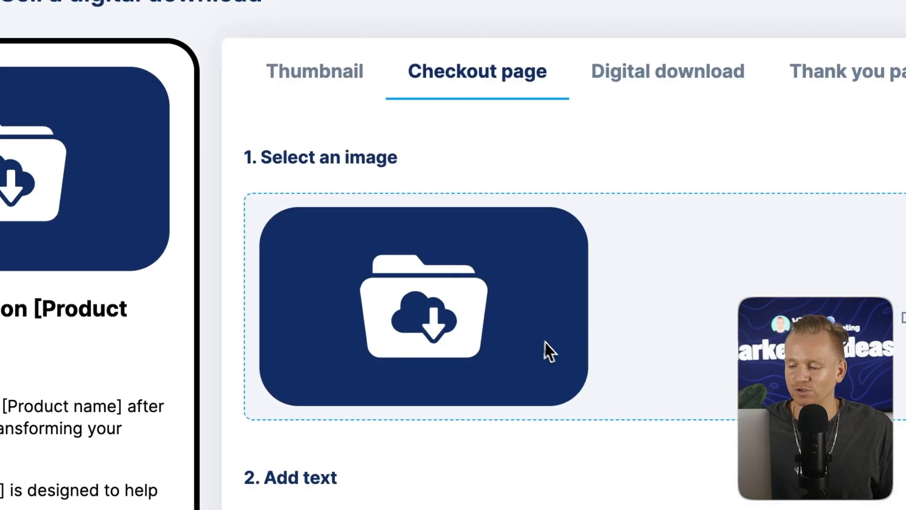
pyautogui.scroll(-10, 559, 349)
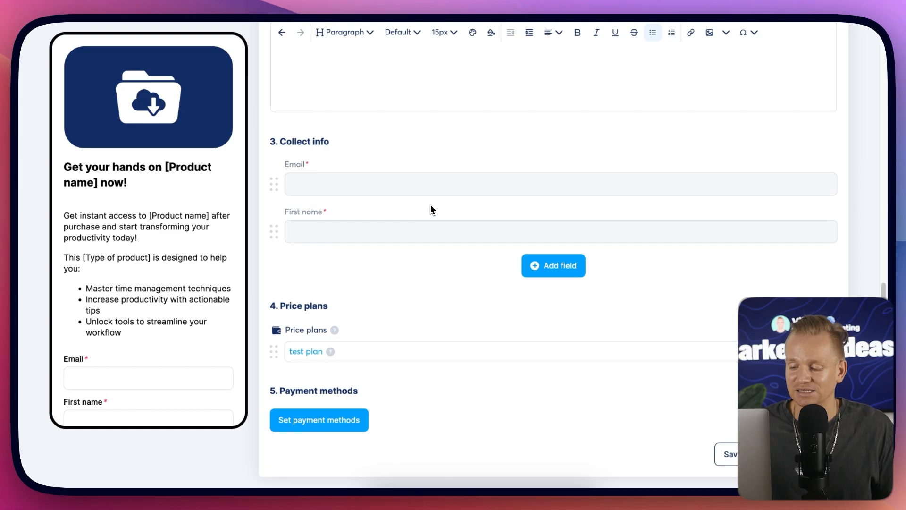
pyautogui.scroll(10, 430, 204)
pyautogui.moveTo(559, 45)
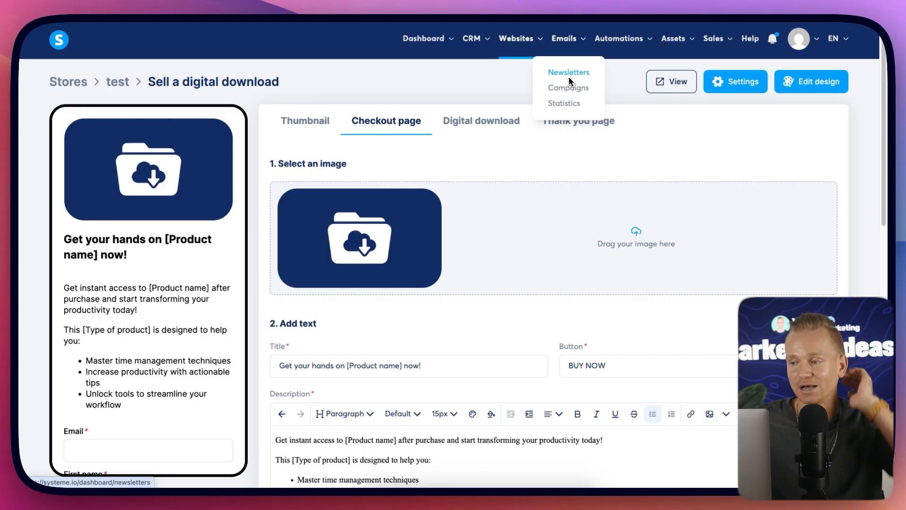
pyautogui.moveTo(519, 56)
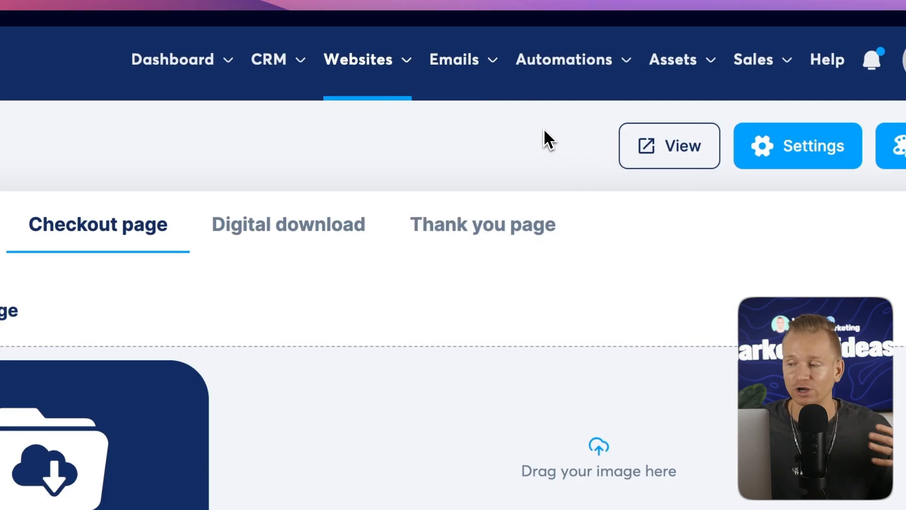
pyautogui.moveTo(585, 50)
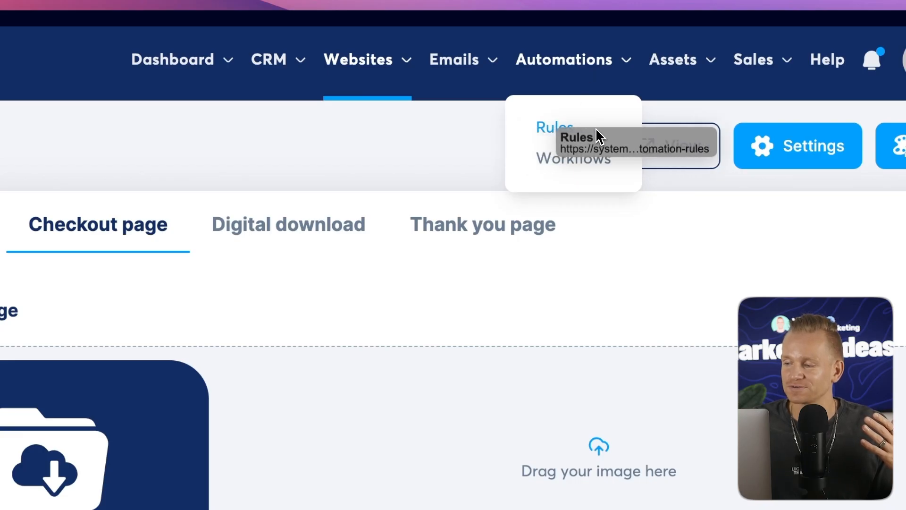
# Open the test workflow and inspect its form-subscribed trigger and the list of available trigger types without changing anything.
pyautogui.click(573, 163)
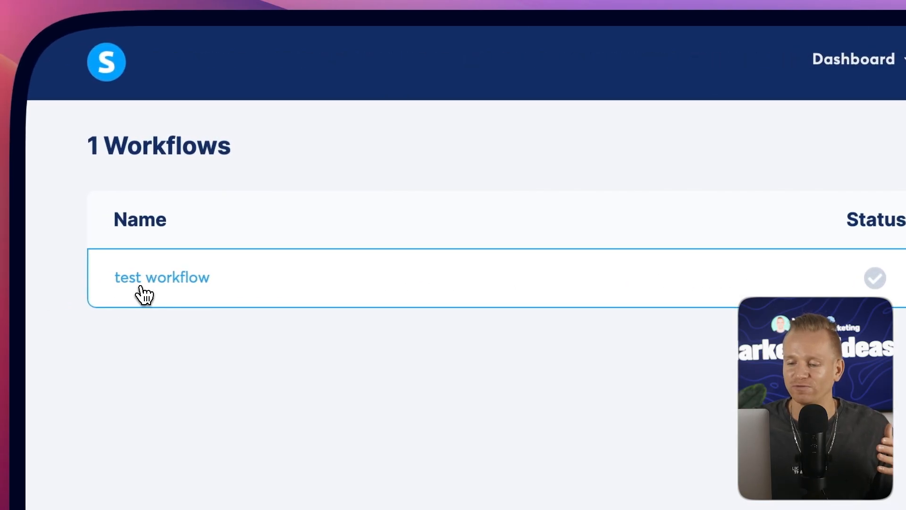
pyautogui.click(150, 290)
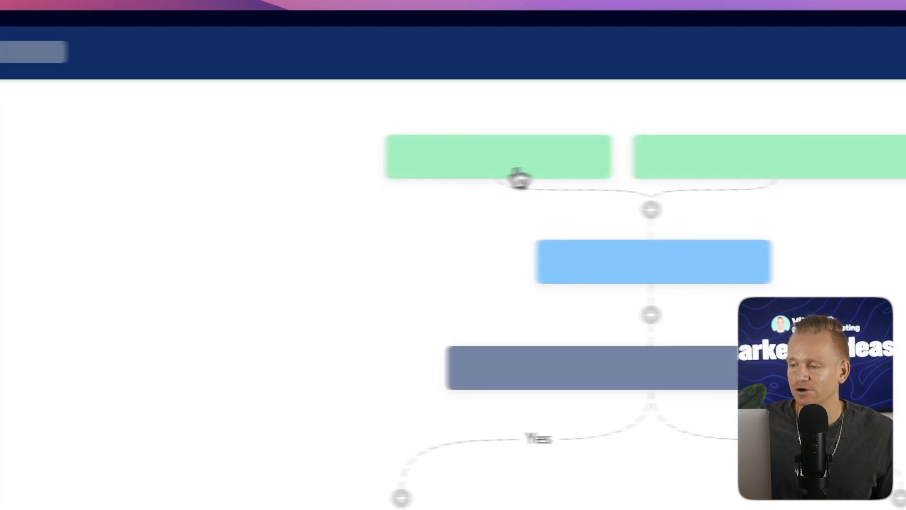
pyautogui.click(478, 173)
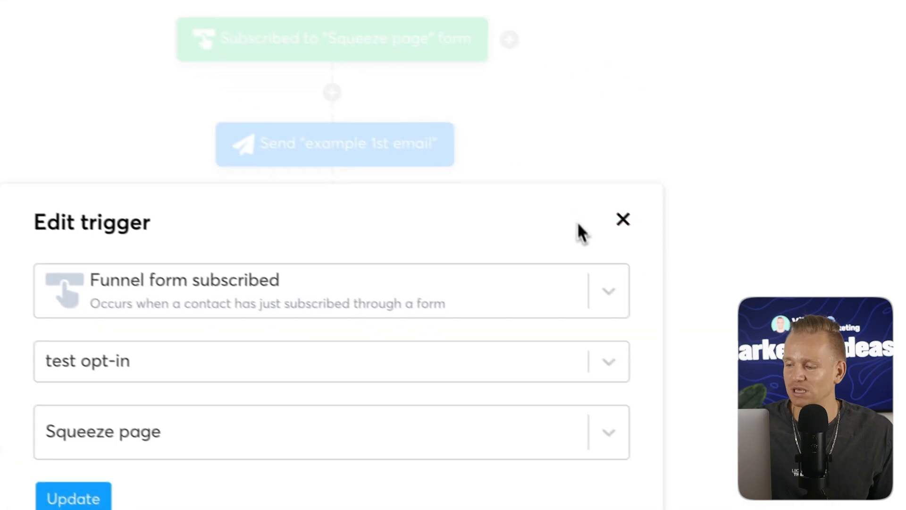
pyautogui.click(590, 280)
pyautogui.scroll(-10, 302, 392)
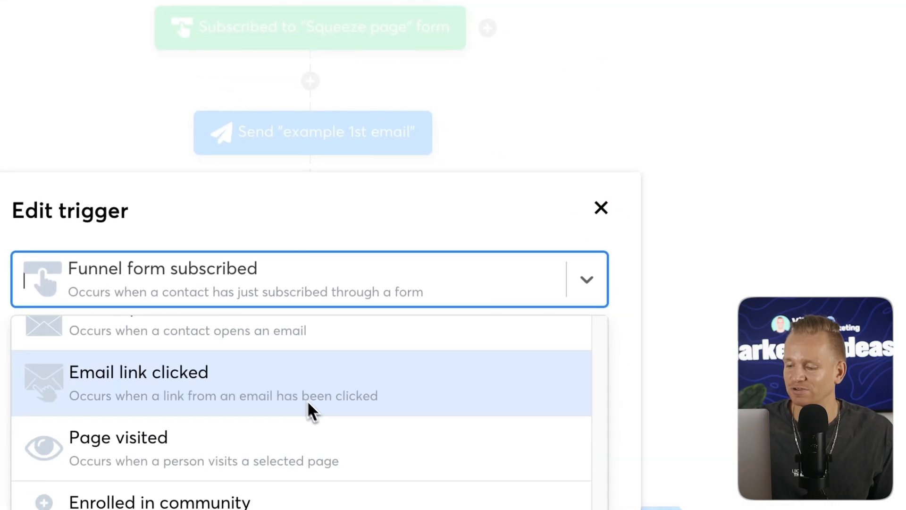
pyautogui.scroll(3, 339, 412)
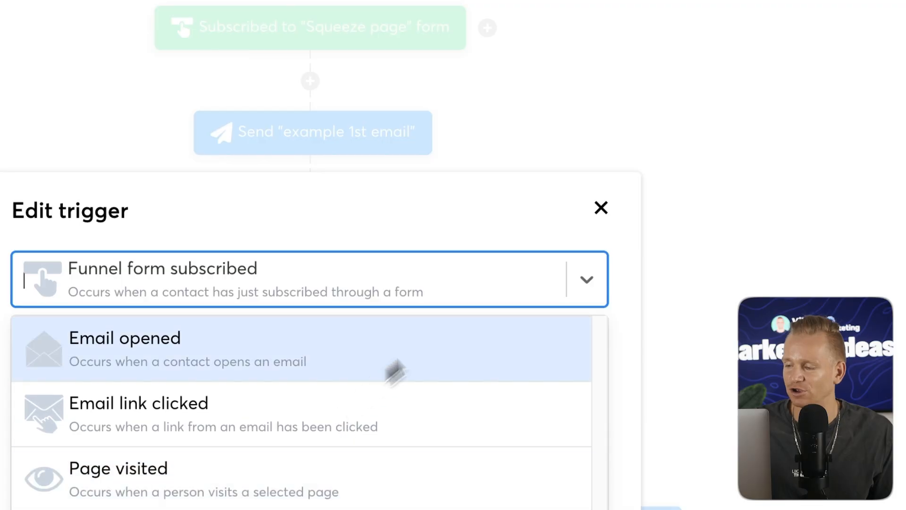
pyautogui.click(601, 208)
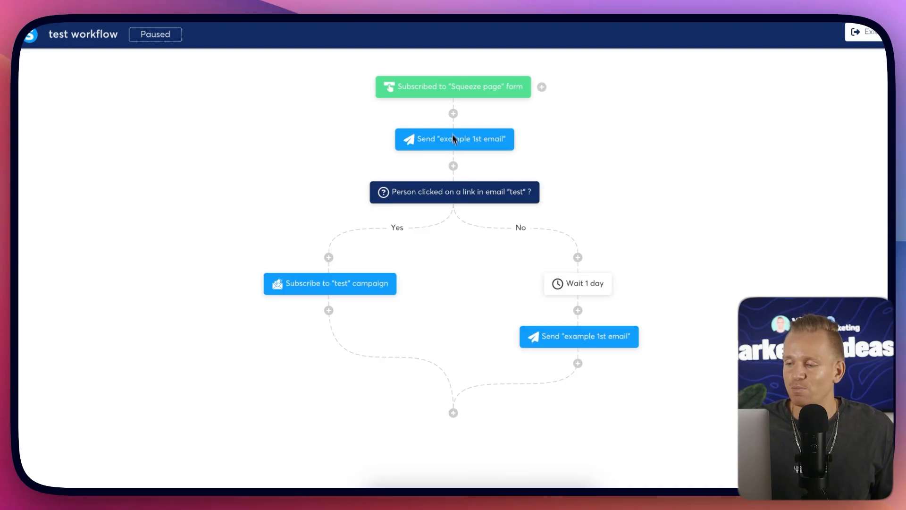
# Start adding a step after the workflow trigger, browse the available action types, and close the dialog without adding one.
pyautogui.click(453, 114)
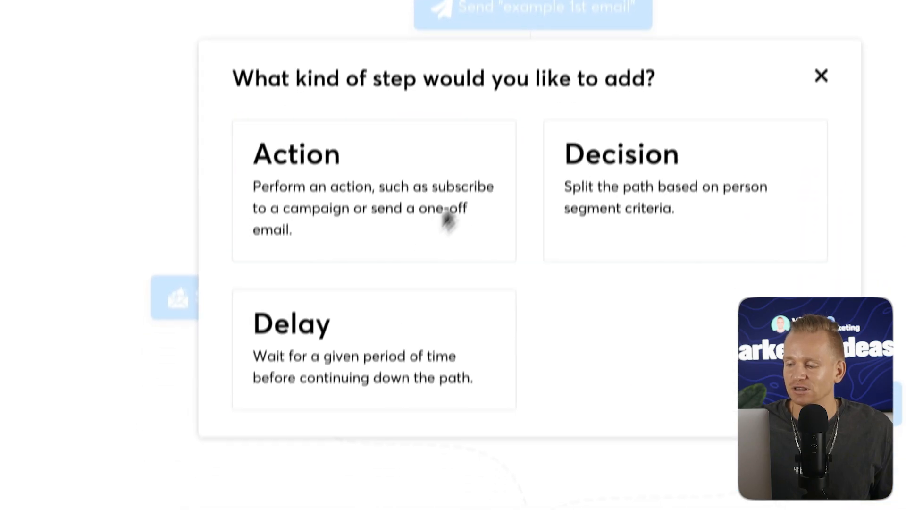
pyautogui.click(405, 342)
pyautogui.click(480, 148)
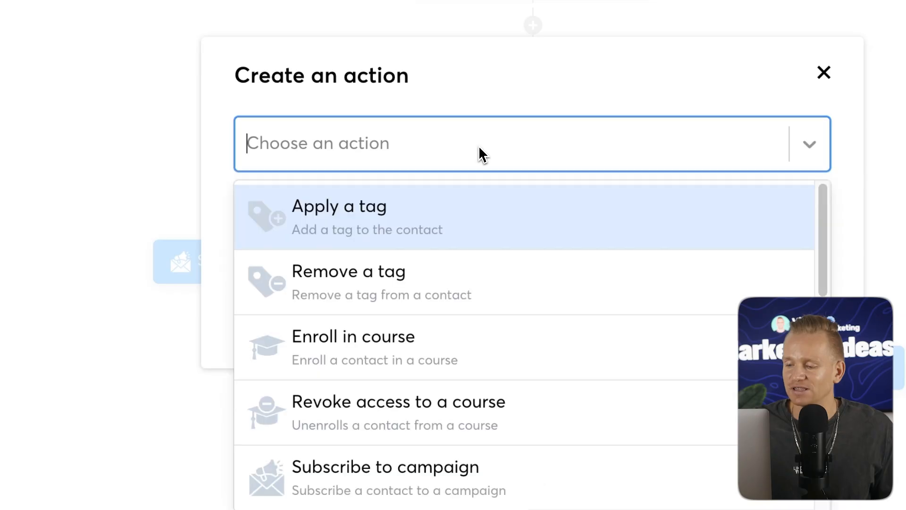
pyautogui.scroll(-8, 491, 222)
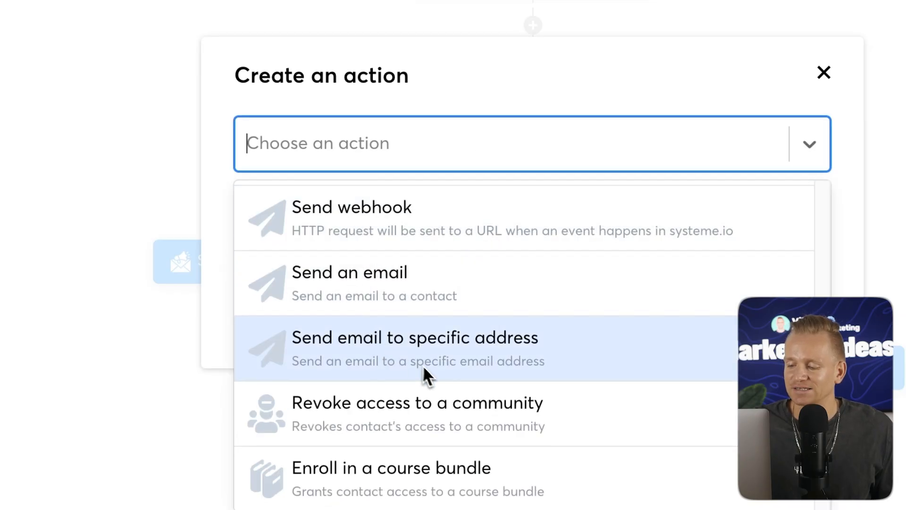
pyautogui.scroll(-3, 427, 378)
pyautogui.scroll(10, 406, 330)
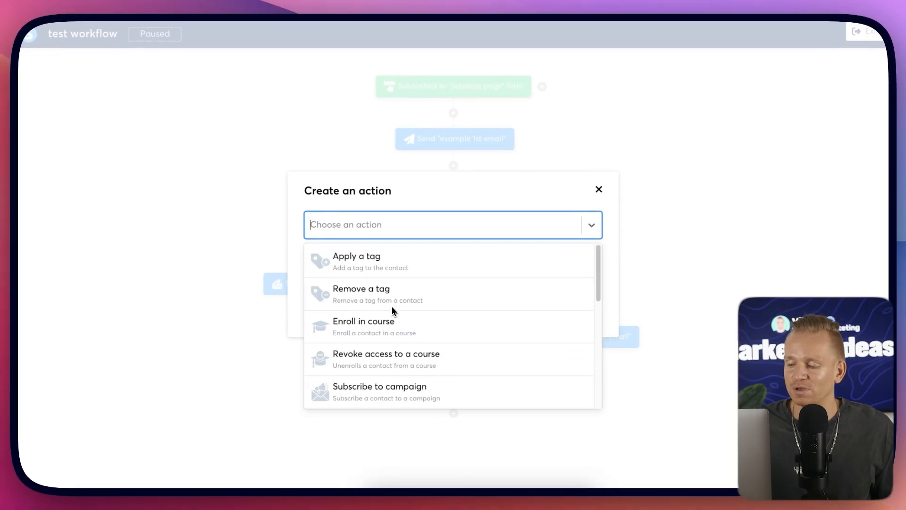
pyautogui.click(557, 222)
pyautogui.click(599, 190)
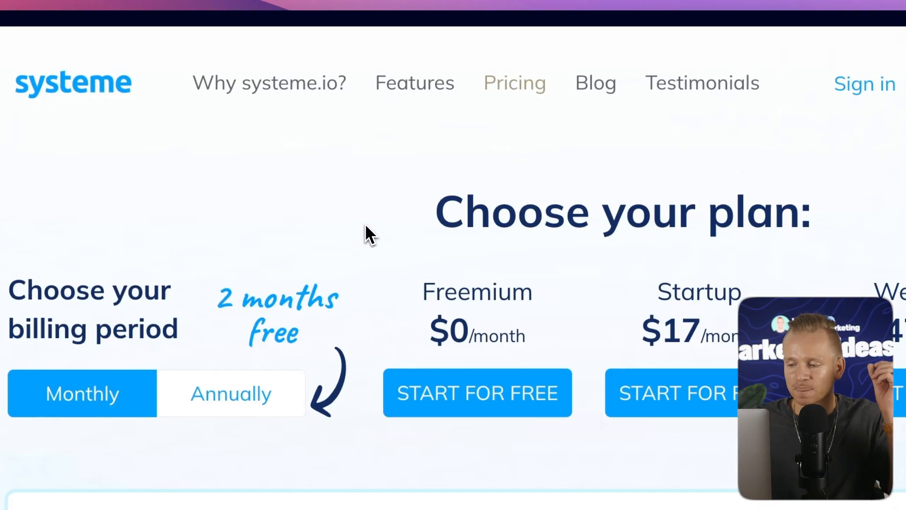
# Review the systeme.io pricing page's plan comparison table, switching the billing period to annual.
pyautogui.scroll(-5, 449, 241)
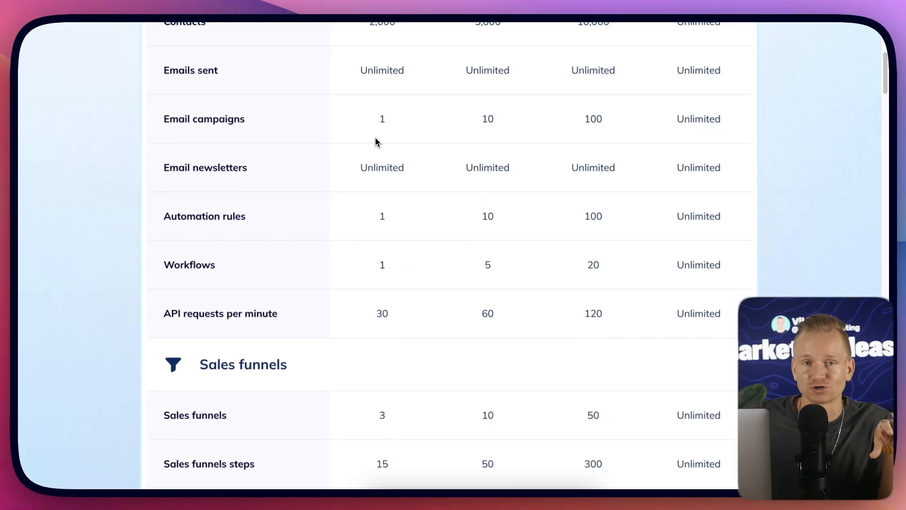
pyautogui.scroll(-6, 376, 140)
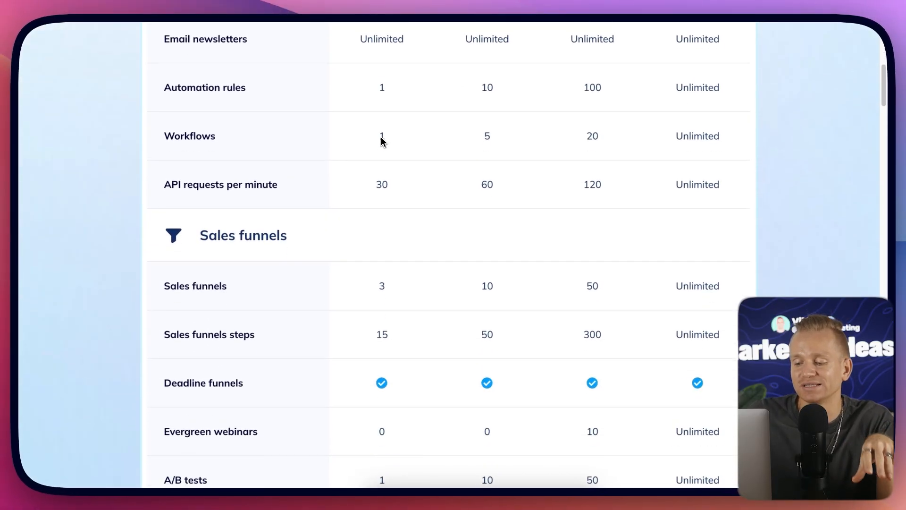
pyautogui.scroll(-2, 383, 141)
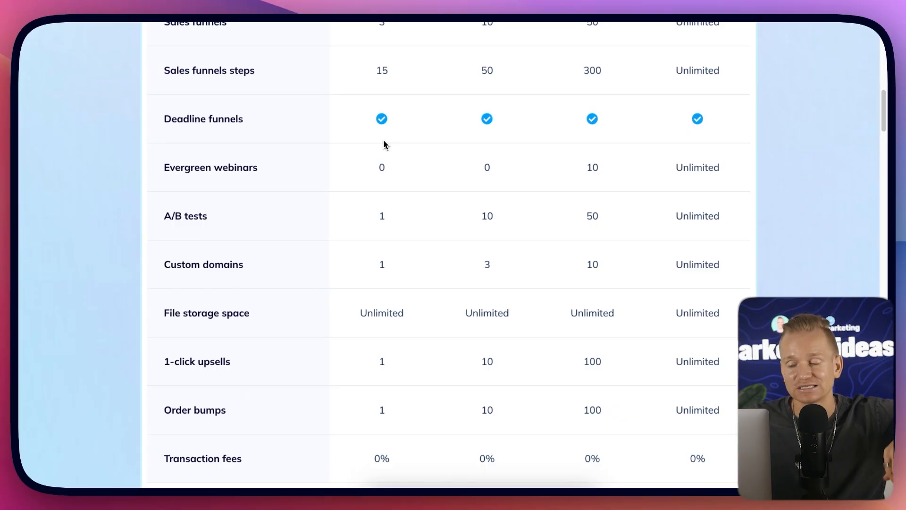
pyautogui.scroll(-7, 384, 141)
pyautogui.scroll(20, 387, 140)
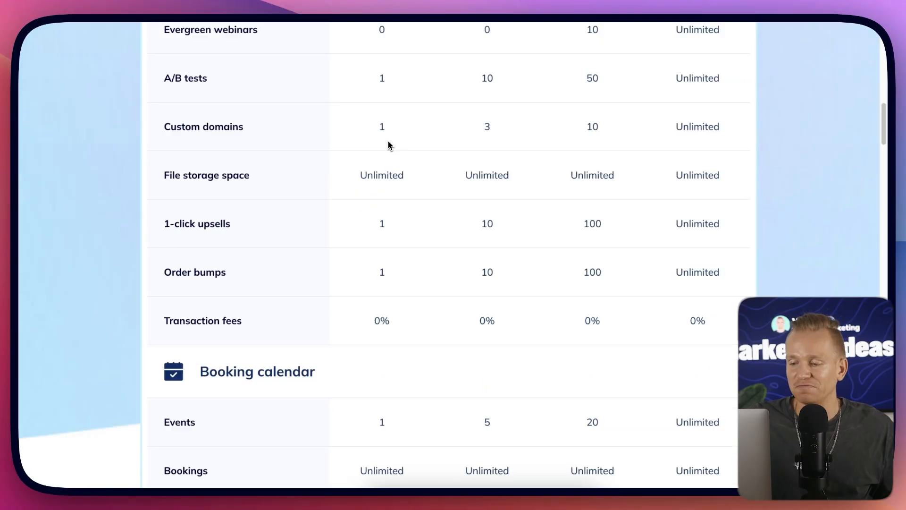
pyautogui.scroll(-1, 414, 275)
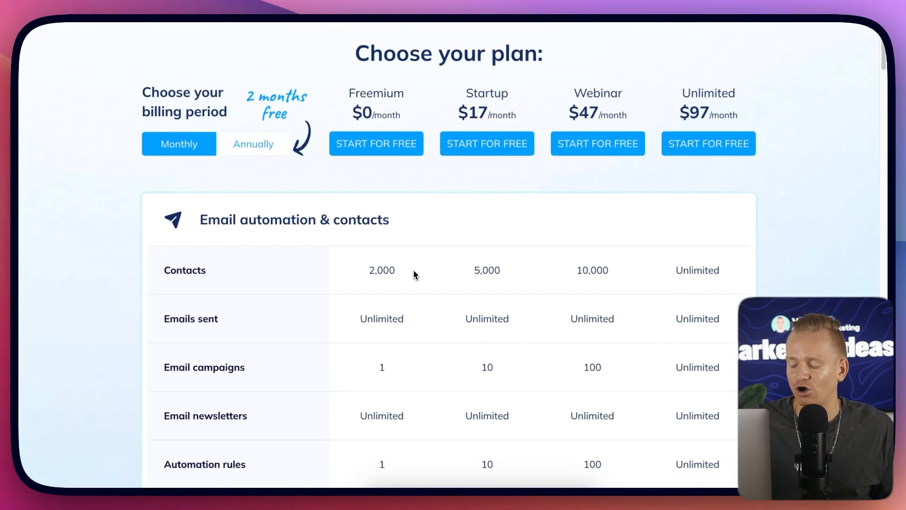
pyautogui.scroll(-4, 393, 276)
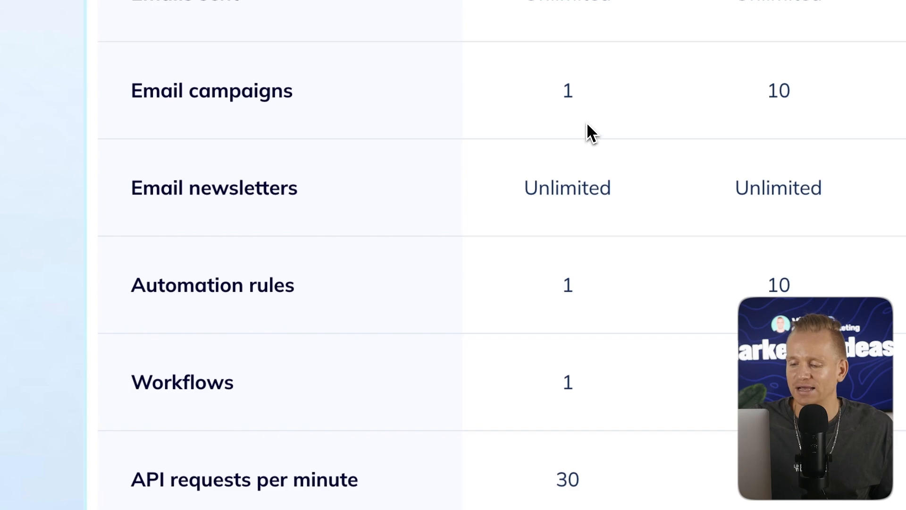
pyautogui.scroll(5, 616, 378)
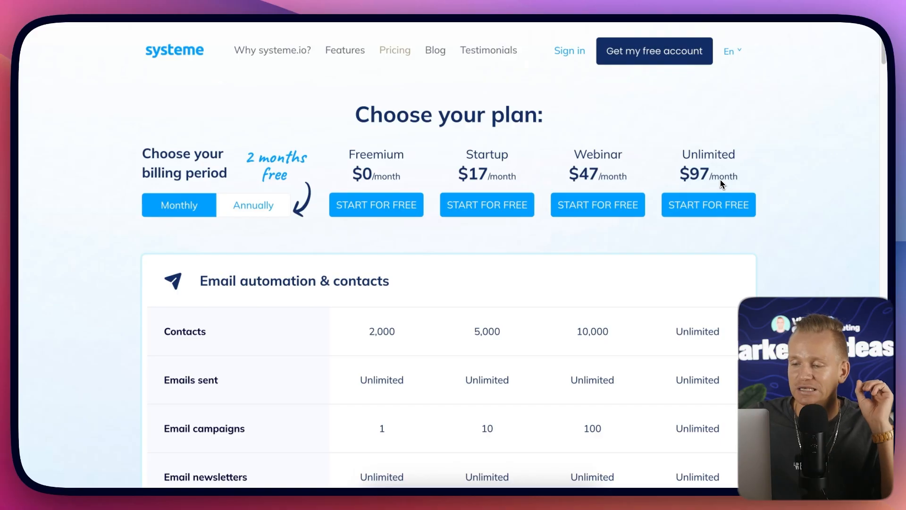
pyautogui.click(253, 205)
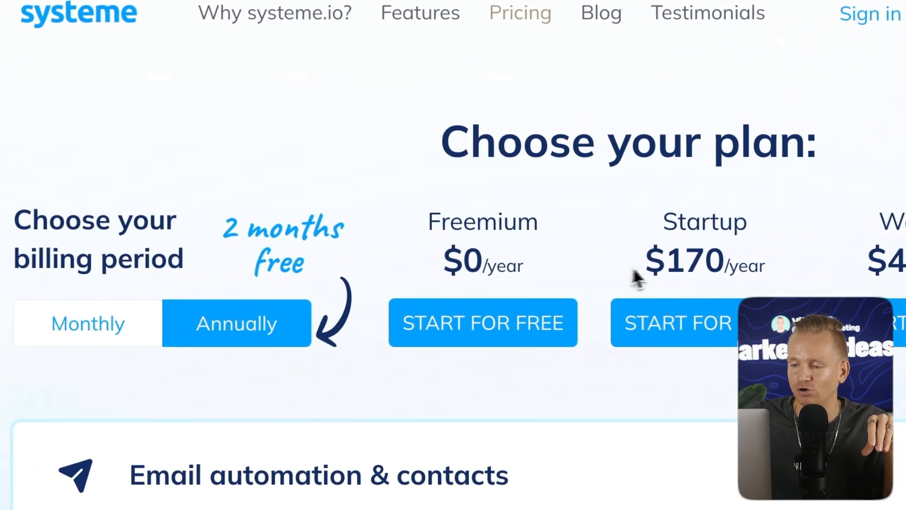
pyautogui.scroll(-9, 574, 250)
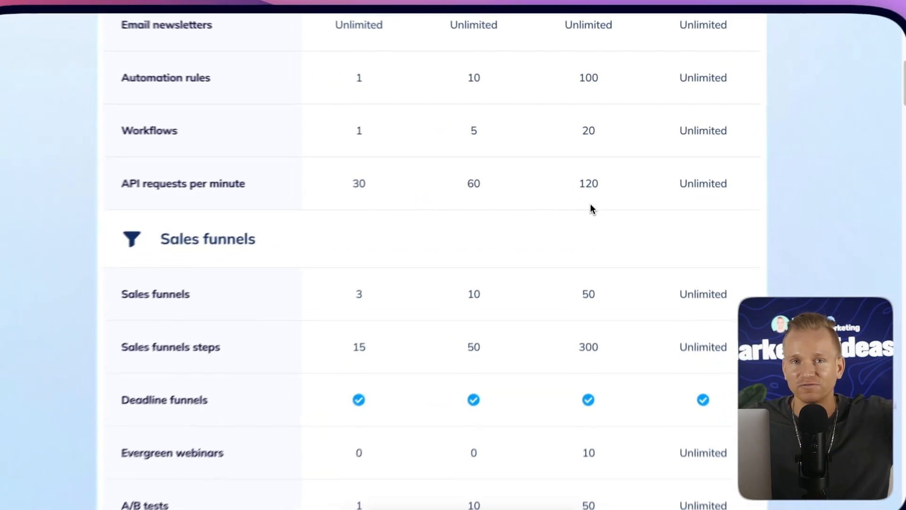